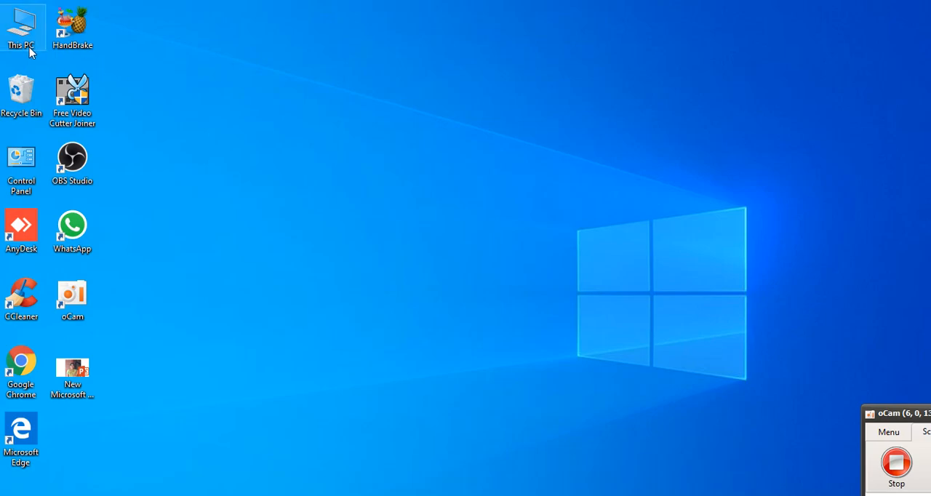
Open the Mark Sheet workbook from the Online Class Marks folder inside 2020-2021 on New Volume (F:)
double_click(22, 29)
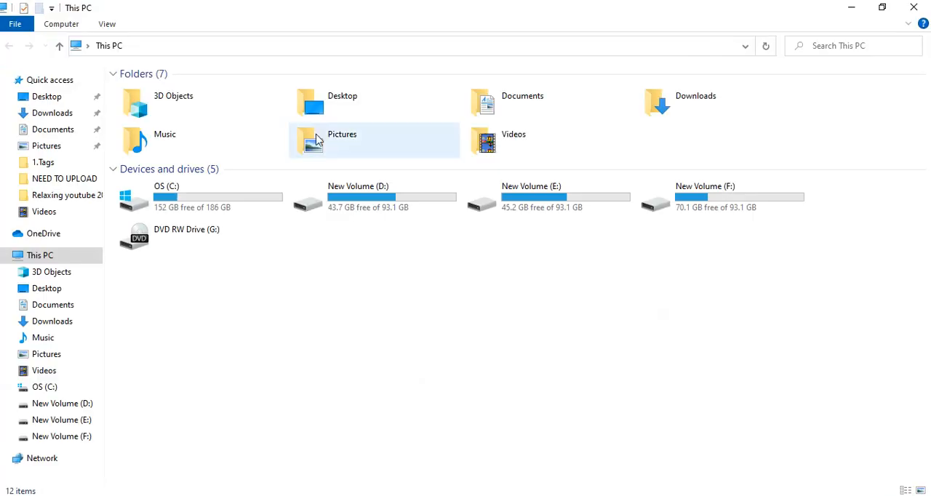
double_click(716, 209)
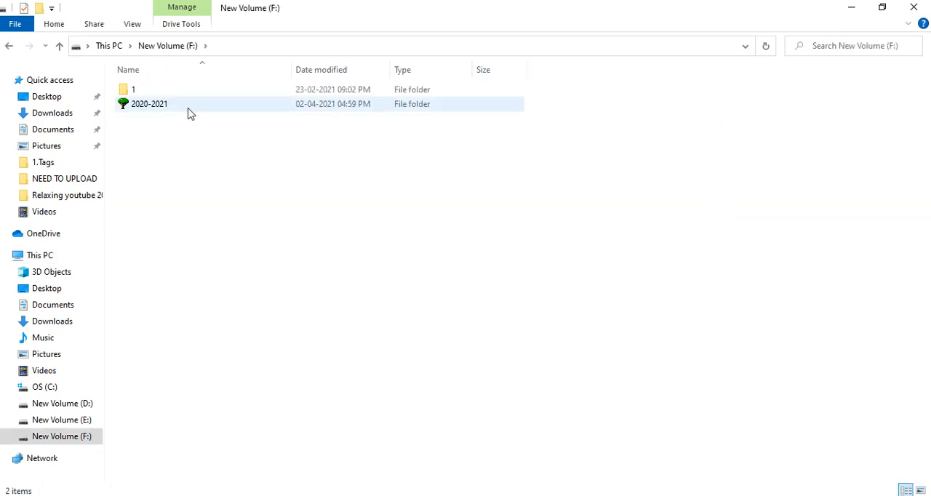
left_click(183, 113)
double_click(183, 113)
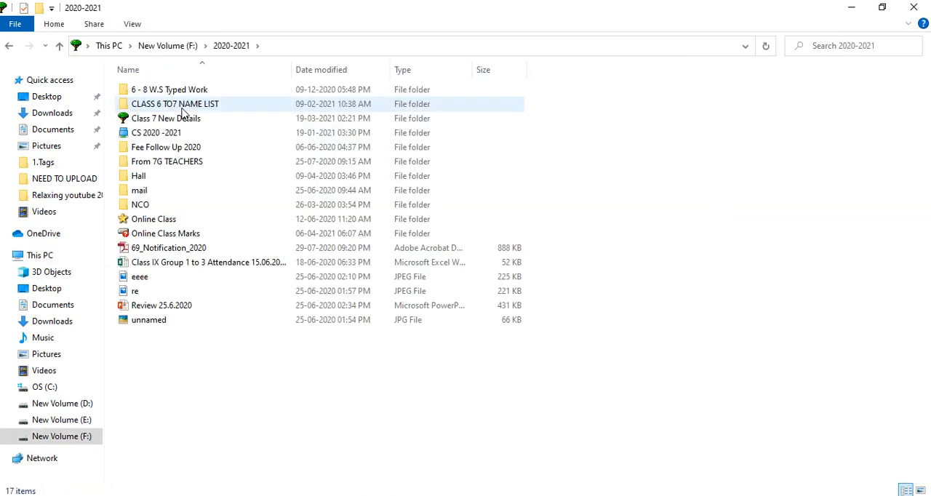
double_click(183, 234)
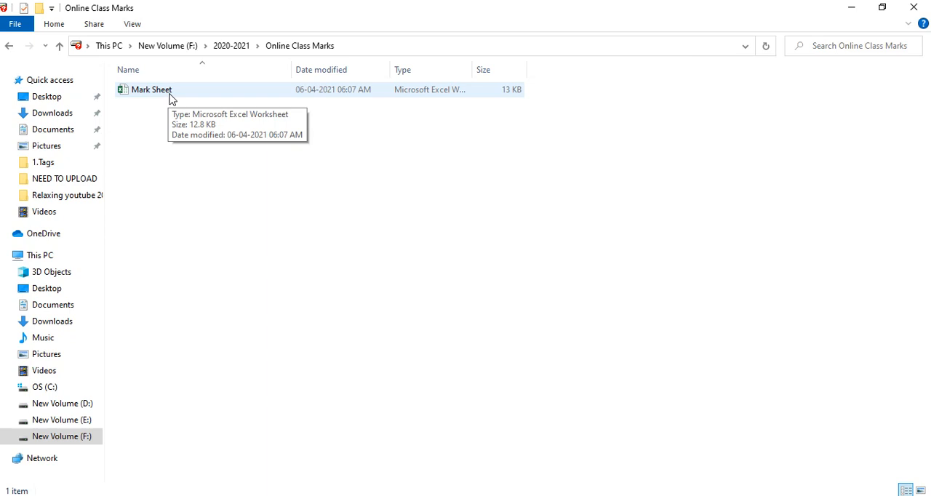
double_click(182, 96)
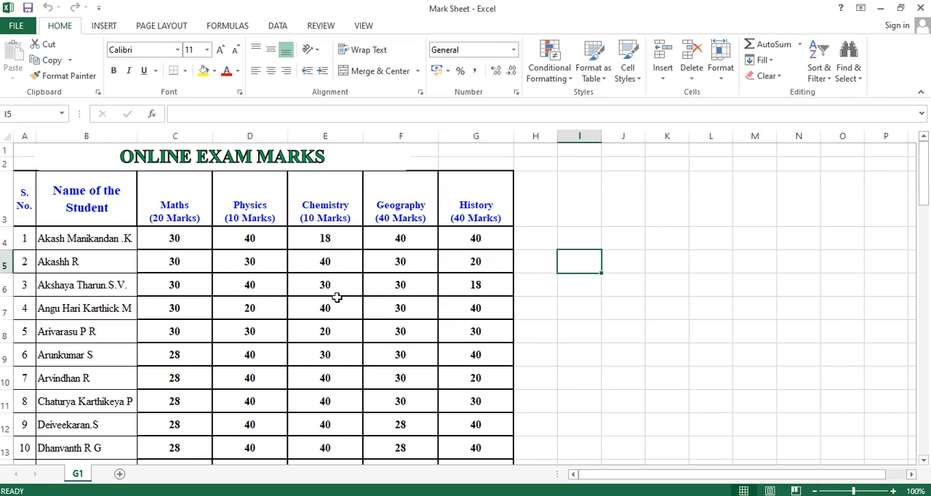
Examine the exam title and the student marks table on the G1 sheet
scroll(337, 297, "down", 3)
scroll(349, 280, "up", 3)
scroll(328, 308, "down", 2)
scroll(330, 308, "up", 2)
left_click(311, 154)
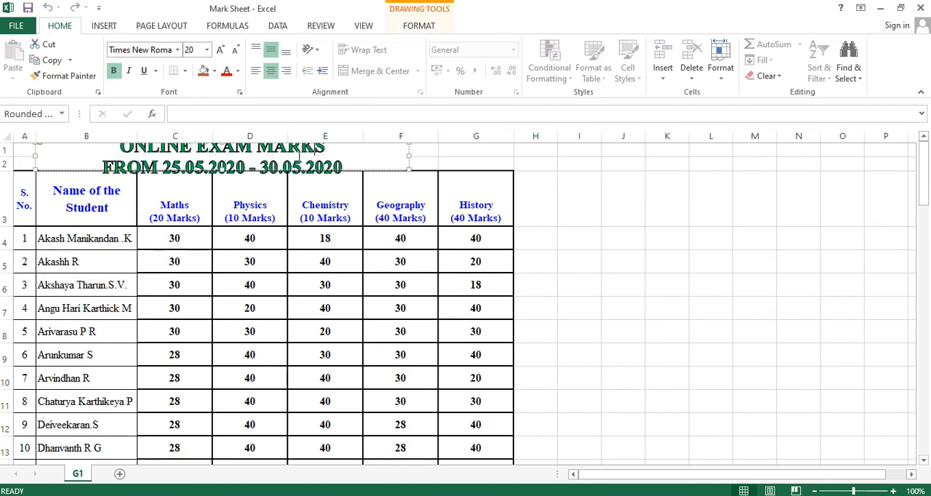
left_click(565, 216)
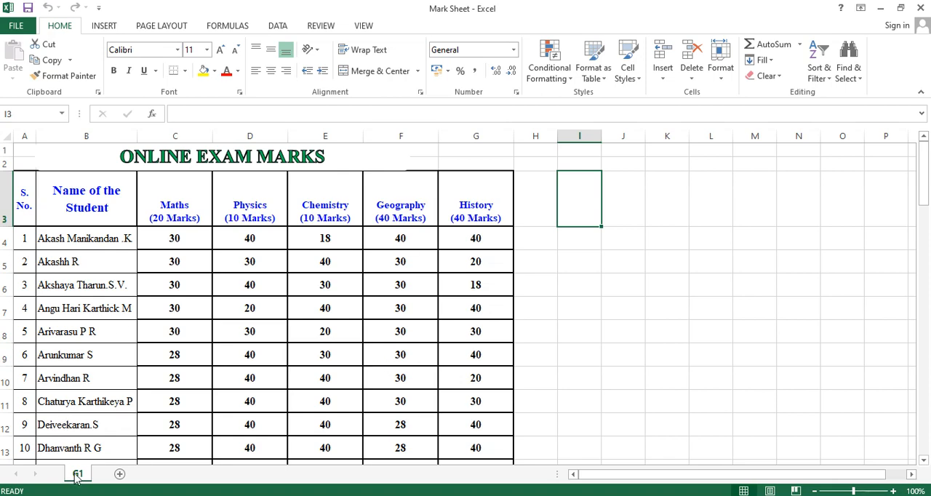
scroll(126, 393, "down", 3)
scroll(127, 397, "up", 3)
Add three new blank worksheets after the G1 sheet
left_click(120, 474)
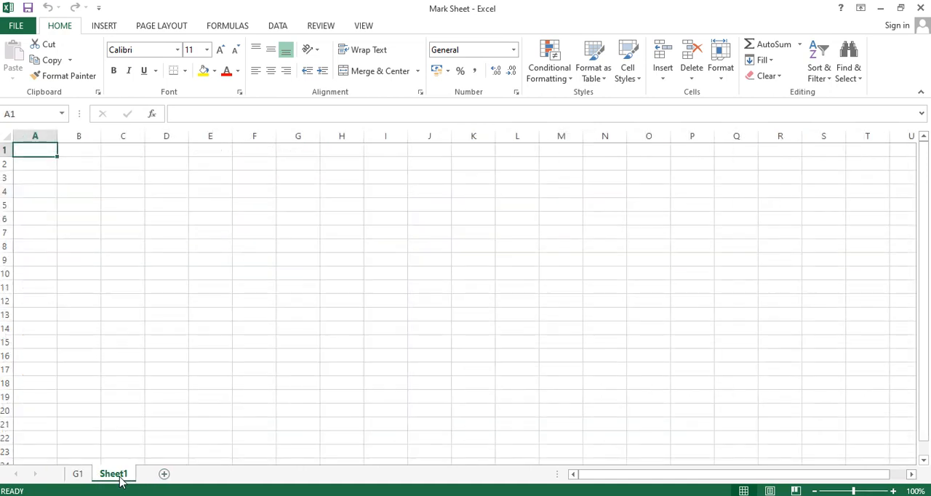
left_click(165, 474)
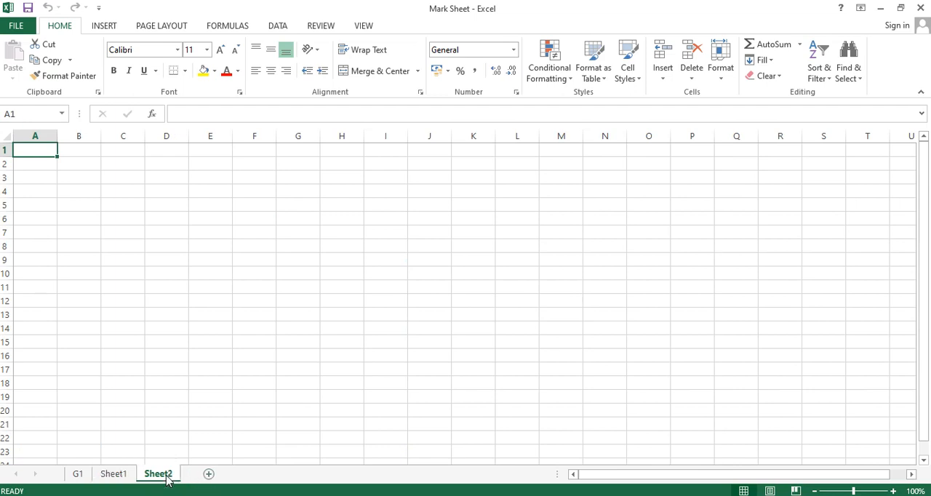
left_click(208, 474)
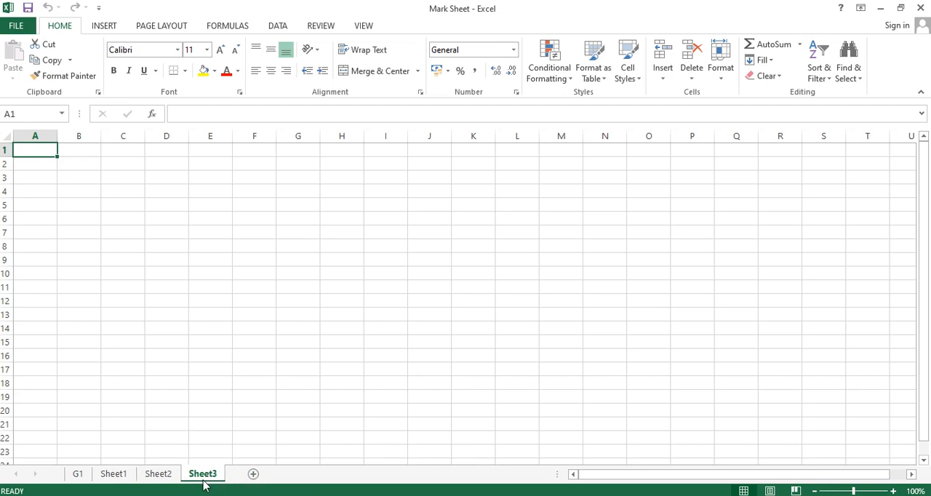
Rename the Sheet1 worksheet as G2
right_click(114, 477)
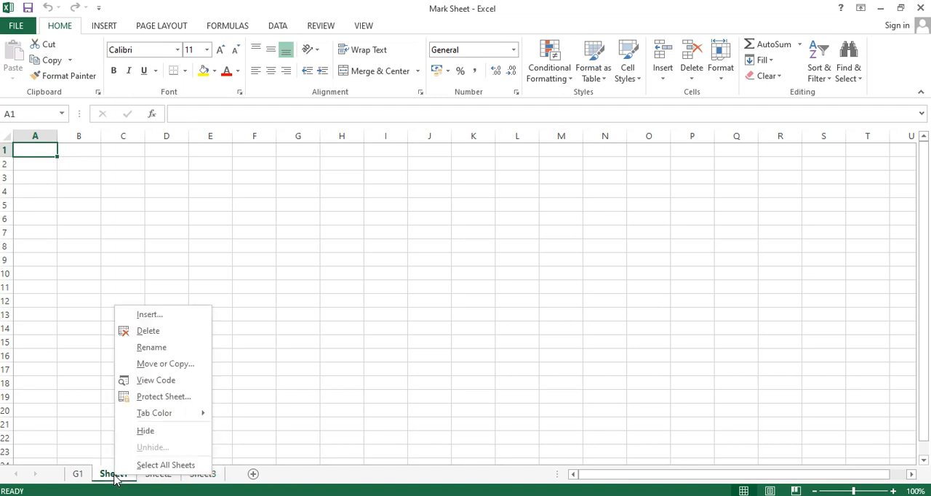
left_click(151, 347)
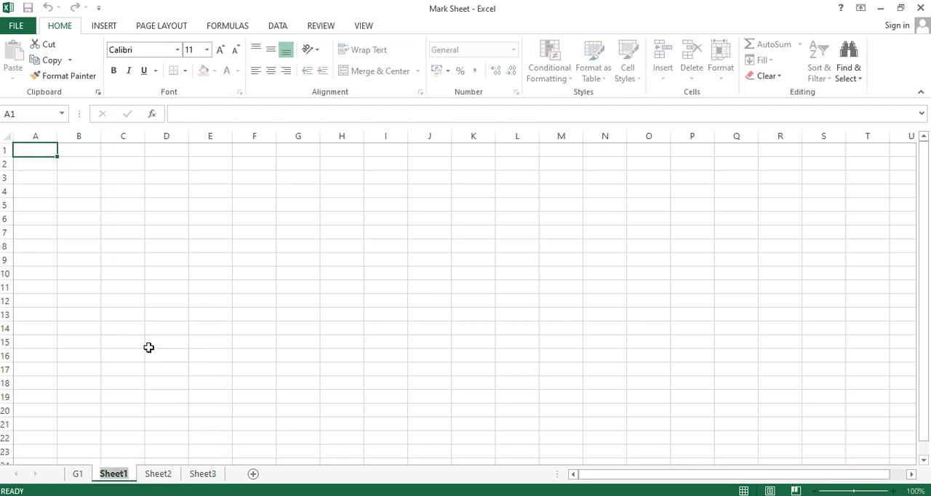
key("BackSpace")
type("G")
key("Return")
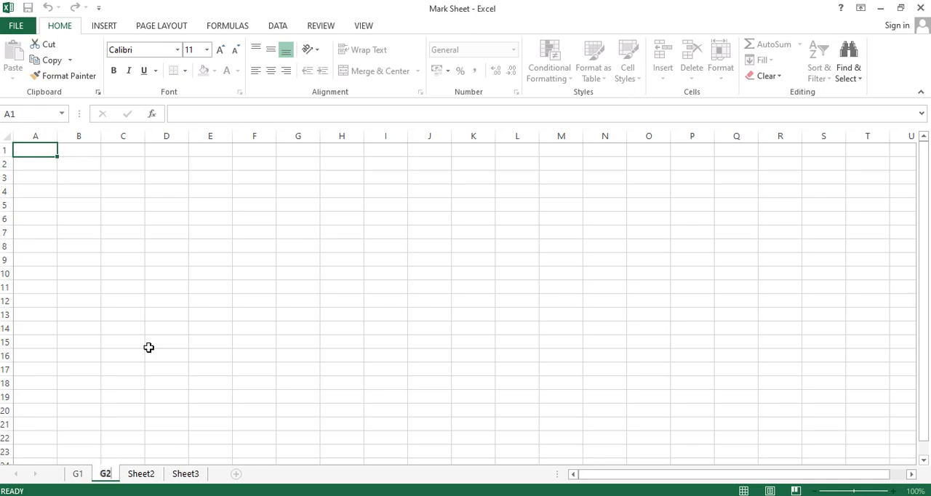
left_click(148, 347)
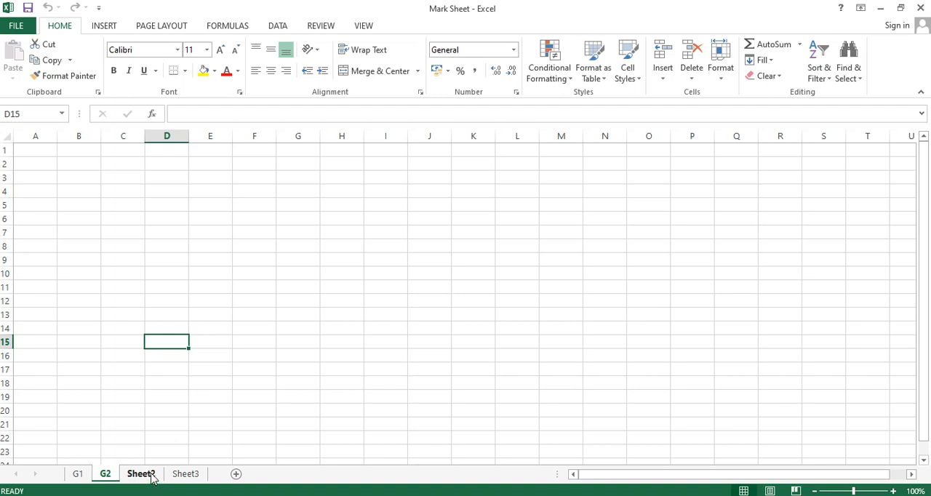
Delete the unneeded blank worksheets Sheet2 and Sheet3
left_click(151, 476)
right_click(151, 477)
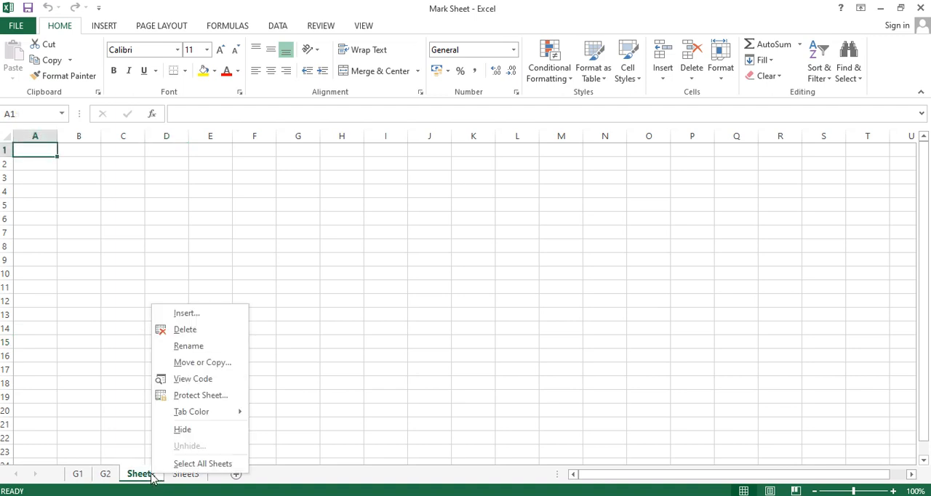
left_click(186, 331)
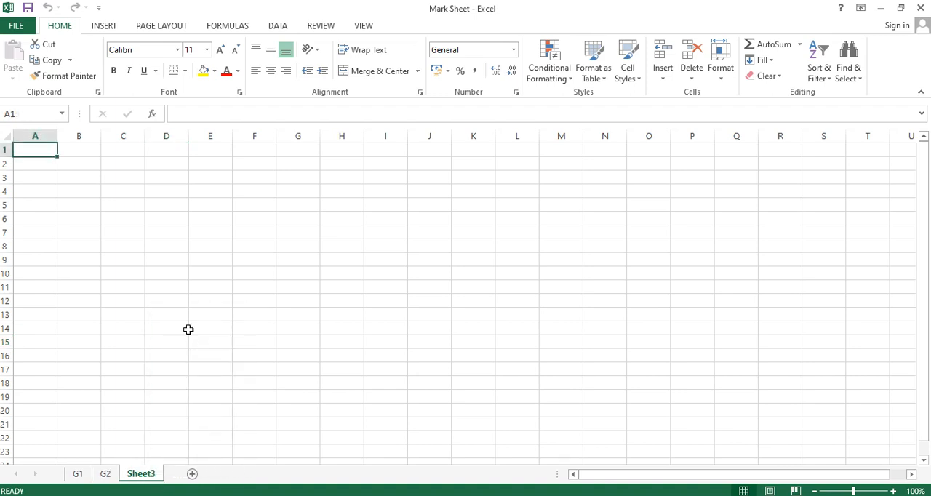
right_click(144, 477)
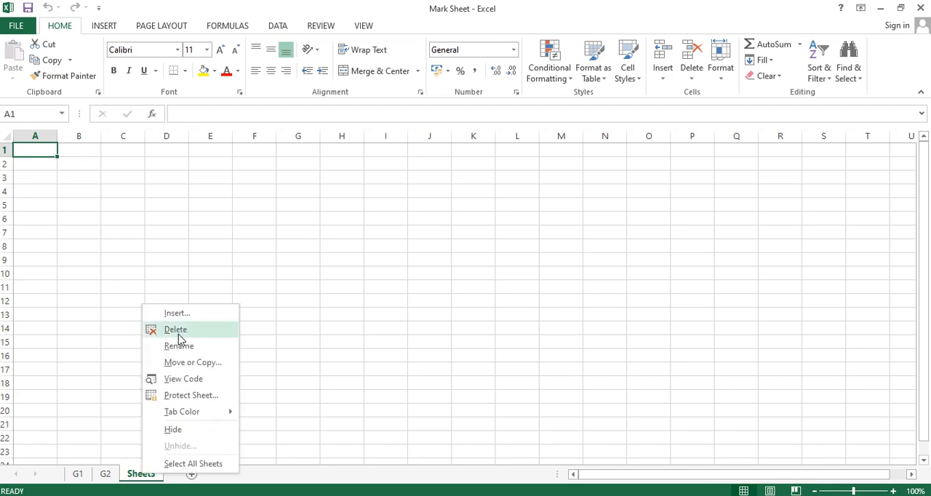
left_click(179, 333)
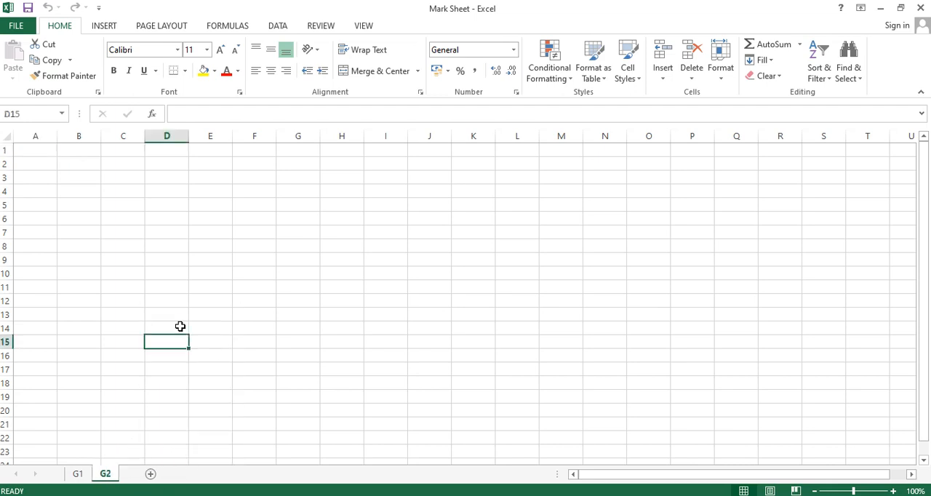
Copy the heading row and the first ten student rows, range A3:G13, from the G1 sheet
left_click(78, 475)
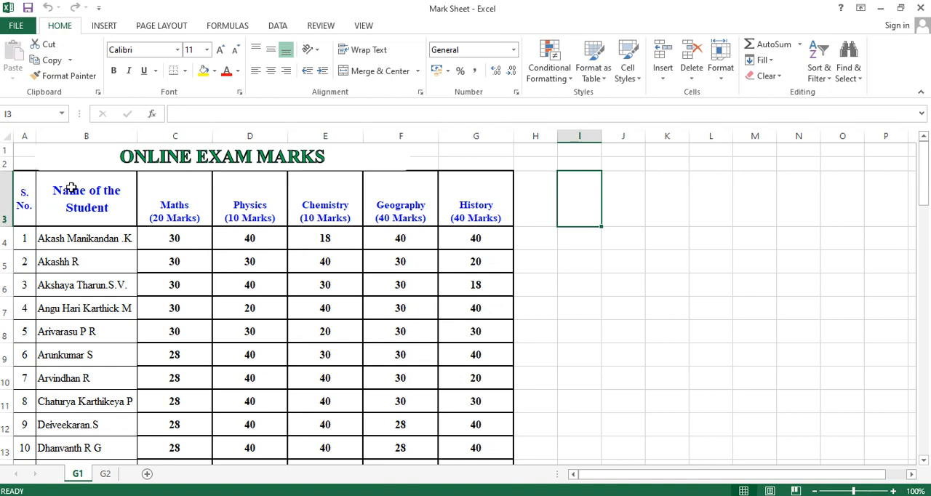
left_click_drag(27, 152, 509, 440)
left_click(647, 371)
scroll(400, 328, "up", 17)
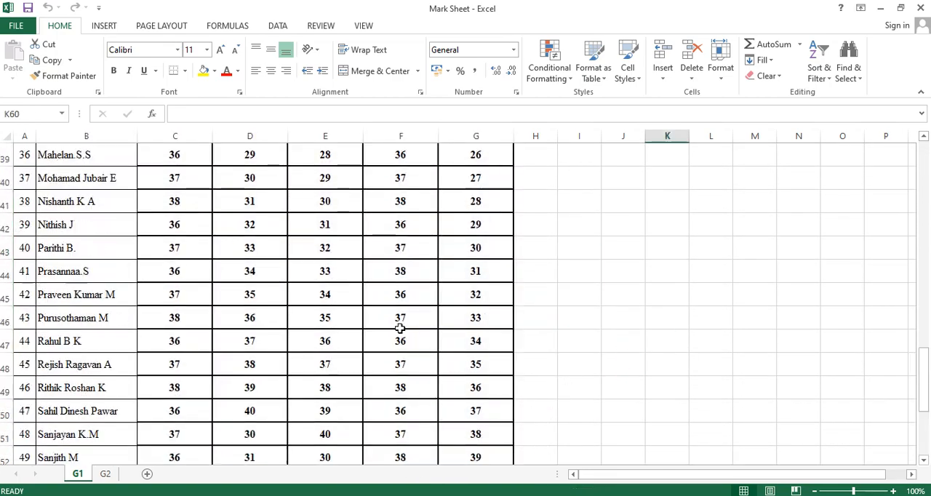
scroll(88, 307, "down", 1)
scroll(87, 306, "up", 1)
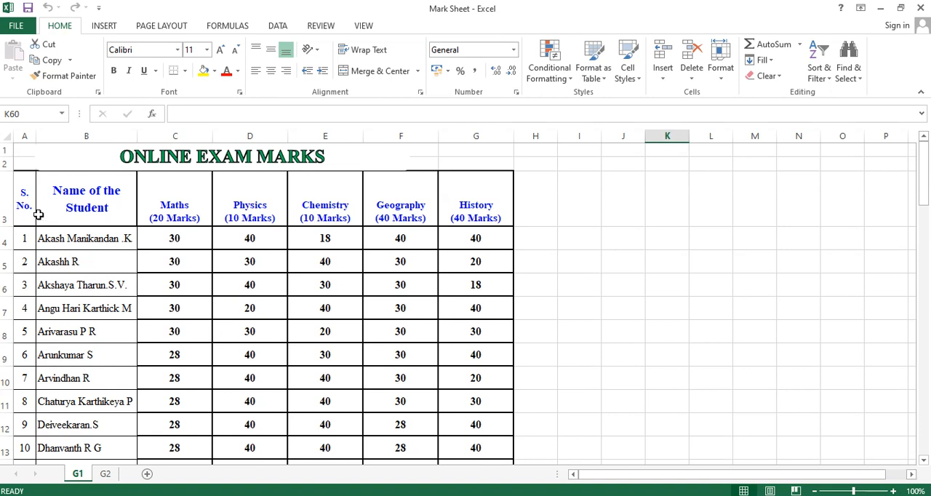
left_click_drag(24, 195, 483, 461)
left_click(579, 377)
left_click_drag(33, 195, 459, 447)
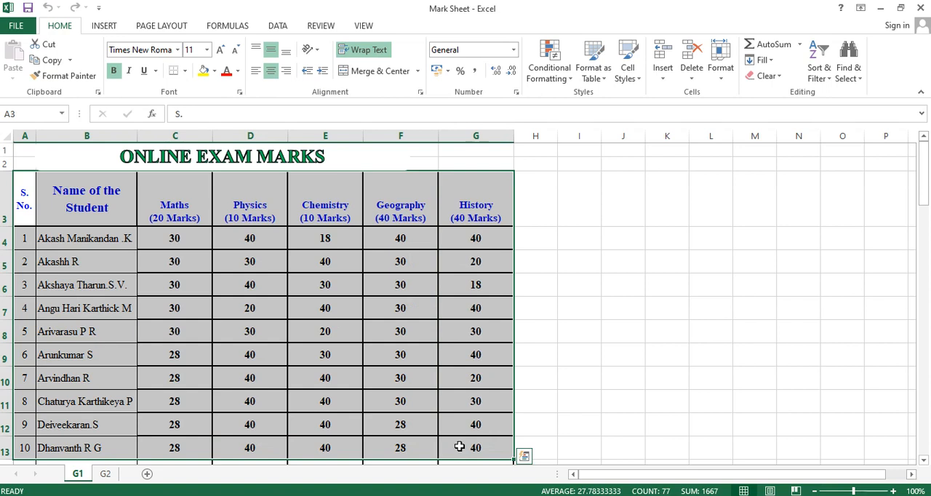
key("ctrl+c")
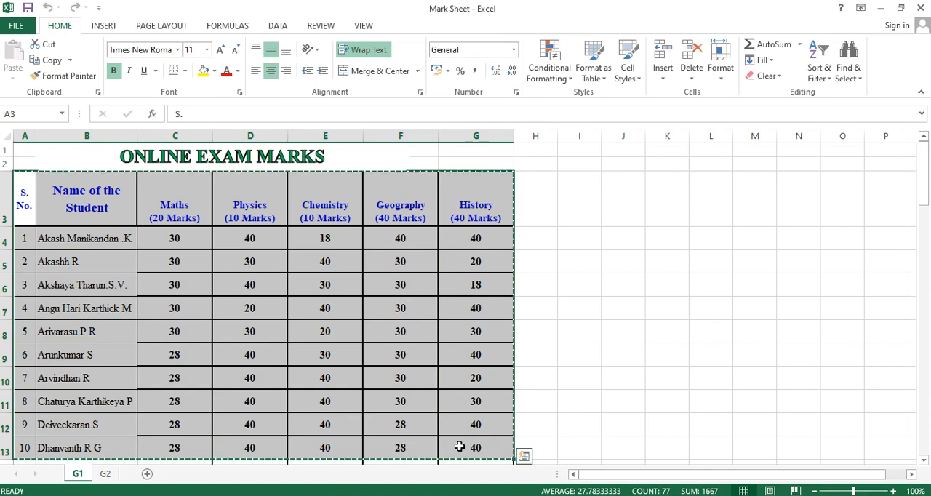
Paste the copied marks table into the G2 sheet starting at cell A4
left_click(105, 473)
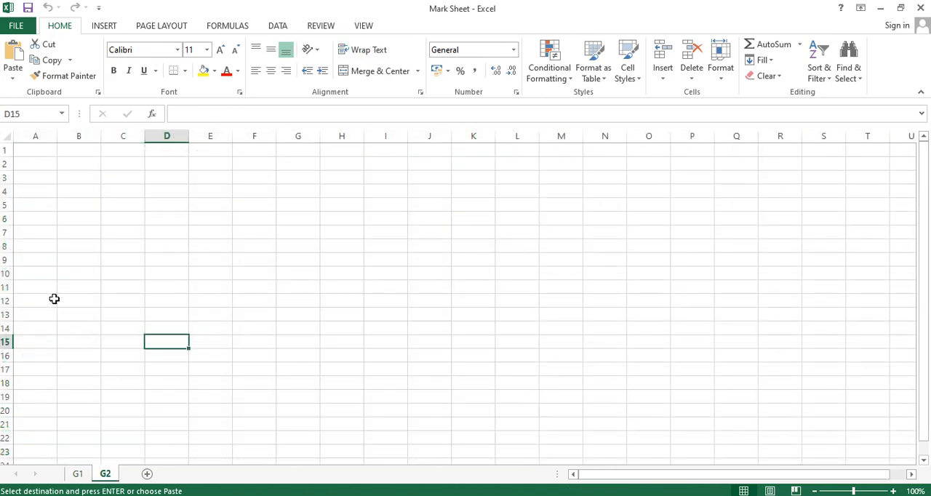
left_click(38, 190)
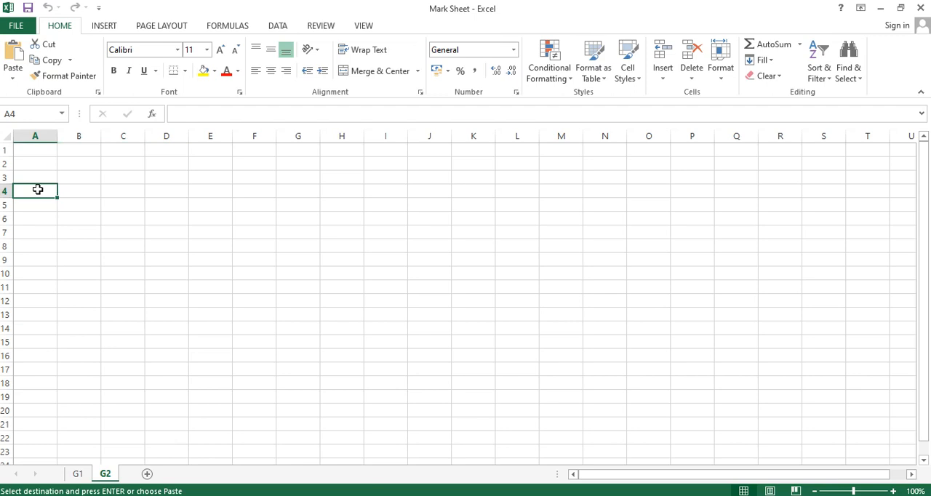
key("ctrl+v")
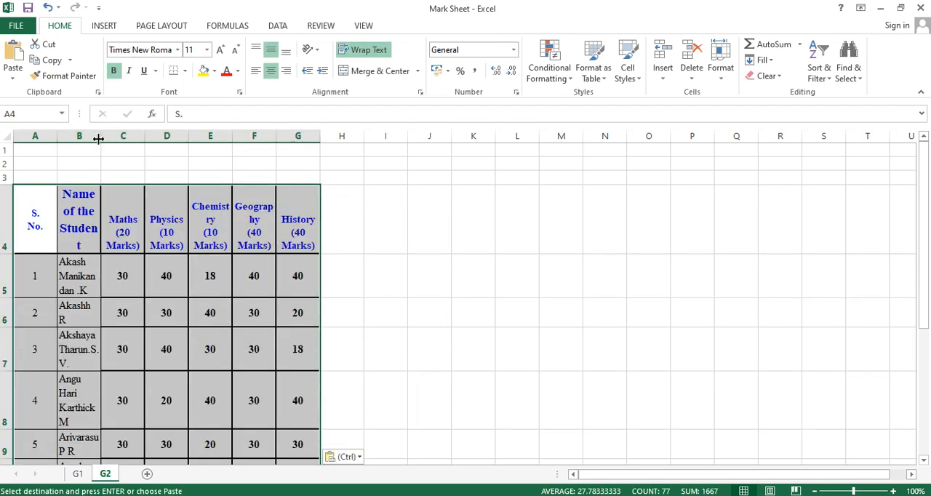
Narrow column A and widen columns B to G on G2 so names and subject headings fit without breaking words
left_click_drag(58, 139, 392, 136)
left_click(470, 214)
left_click_drag(185, 135, 430, 138)
left_click(530, 218)
scroll(382, 284, "down", 4)
scroll(118, 336, "up", 4)
scroll(119, 305, "down", 2)
scroll(26, 212, "up", 1)
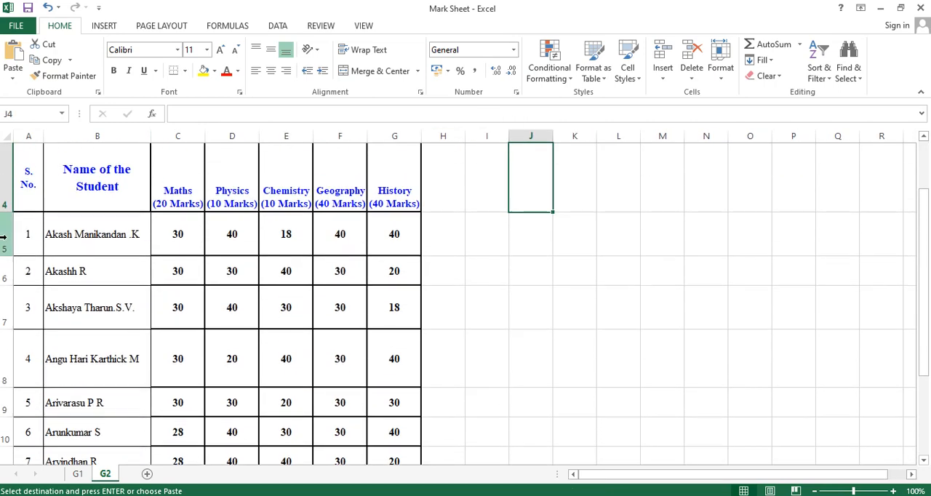
Give the student rows 5 to 14 on G2 one uniform, smaller row height
left_click_drag(2, 234, 10, 421)
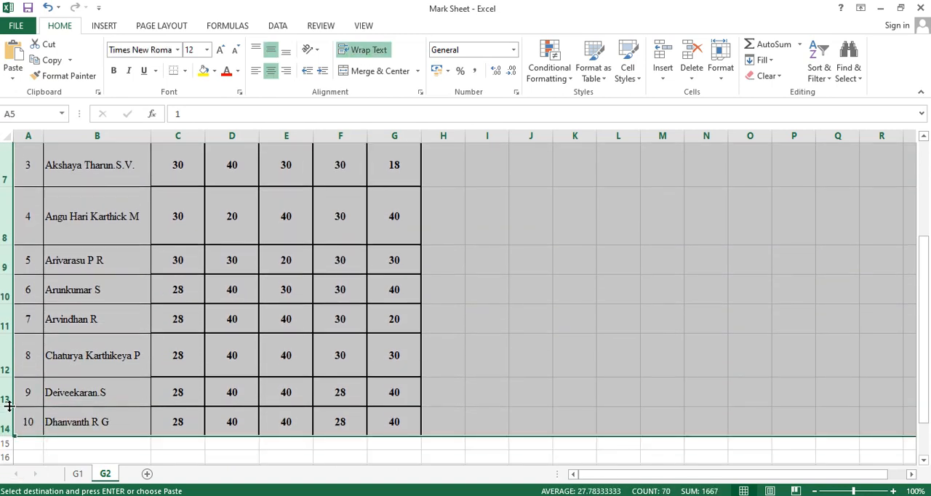
left_click_drag(9, 406, 9, 401)
scroll(9, 399, "up", 1)
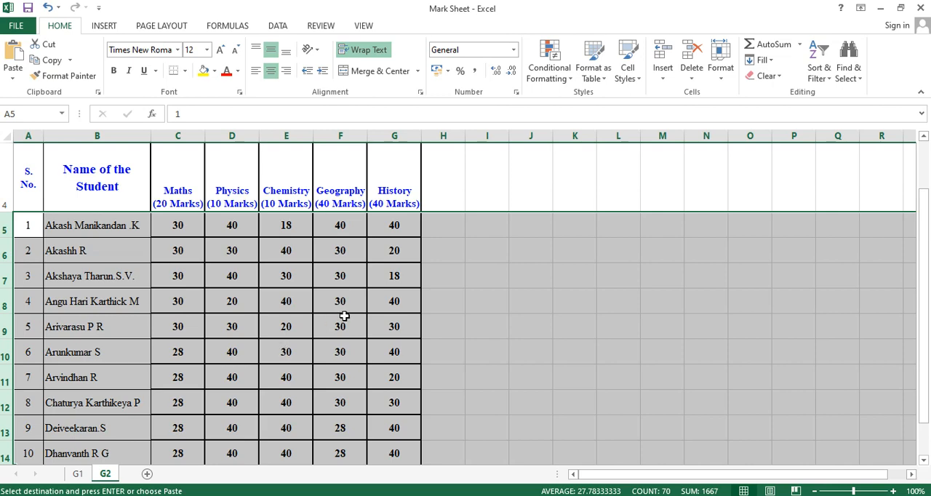
left_click(610, 326)
scroll(378, 280, "up", 1)
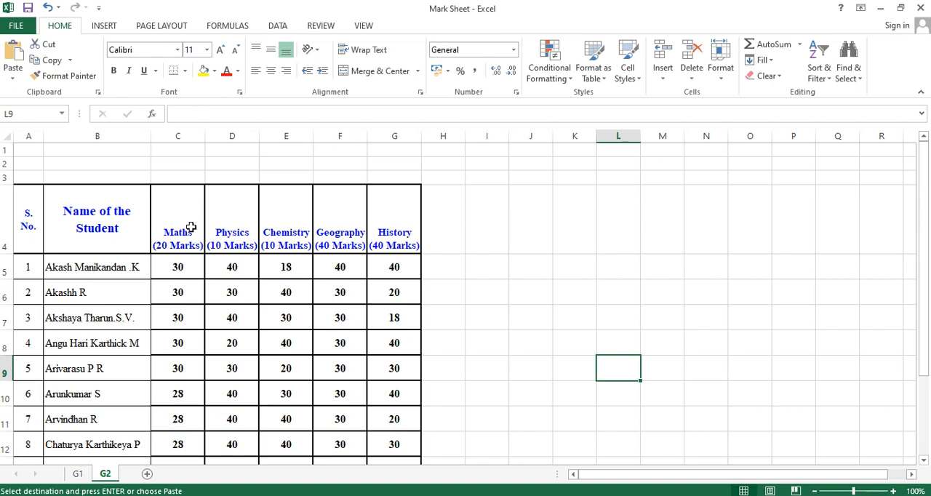
Middle-align the subject headings in C4:G4 vertically and reduce the height of heading row 4
left_click_drag(166, 235, 387, 236)
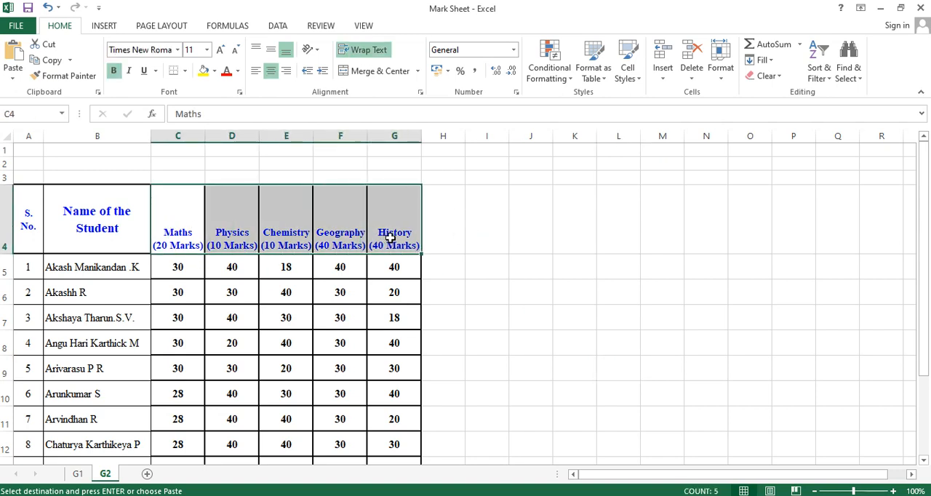
left_click(272, 54)
left_click(486, 231)
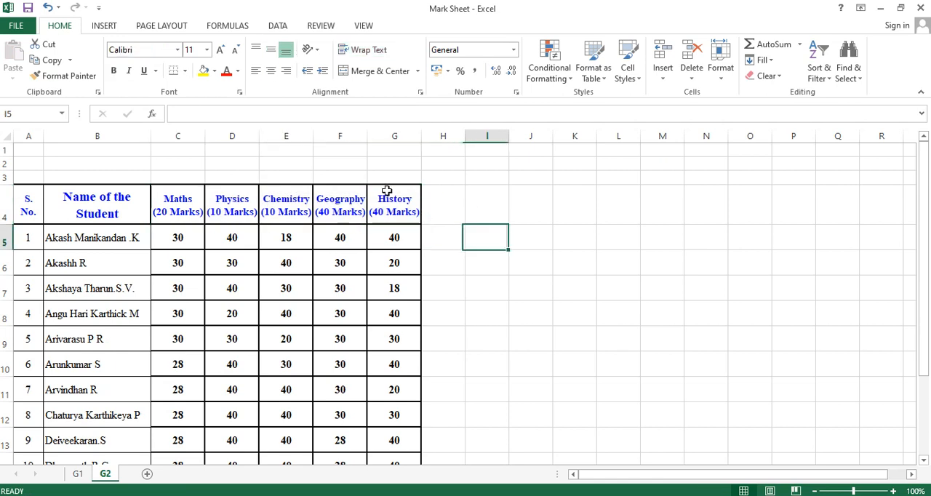
Widen the subject columns C to G equally
left_click_drag(180, 134, 465, 134)
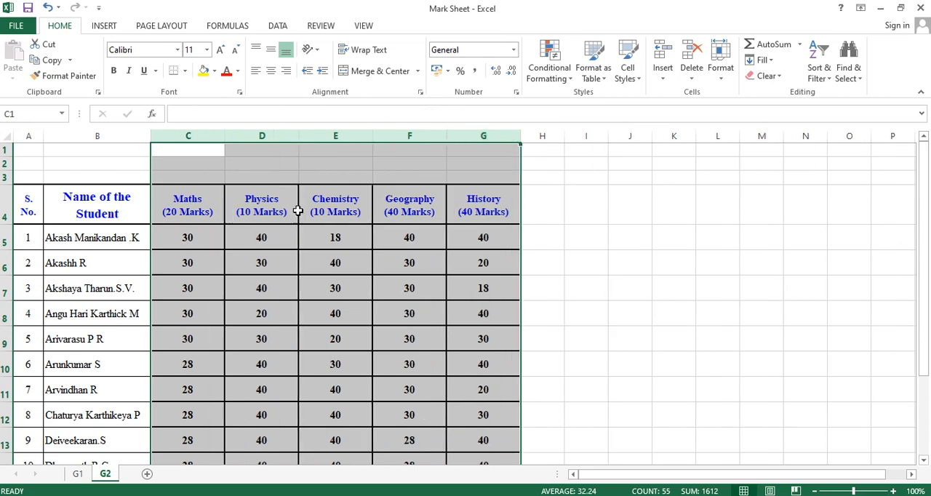
left_click(187, 210)
left_click(259, 210)
left_click(573, 269)
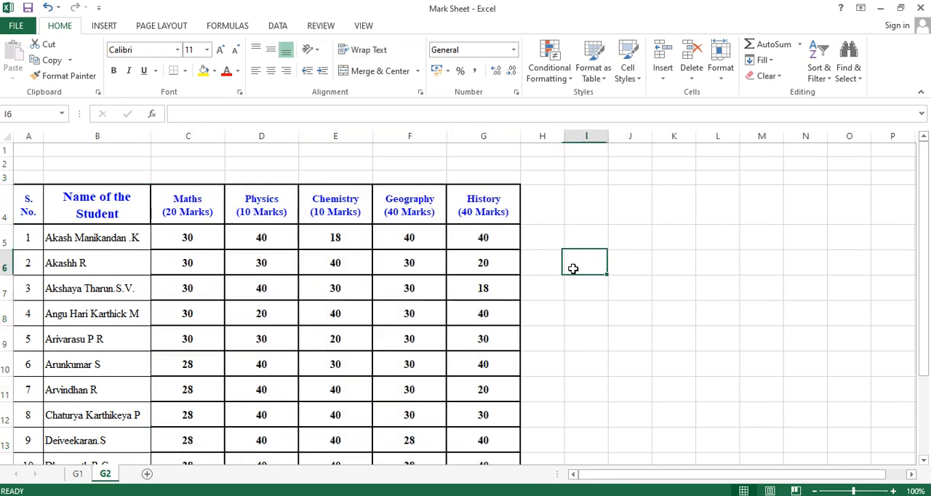
Format the subject headings in C4:G4 with 14 pt purple text and save the workbook
left_click_drag(177, 202, 466, 207)
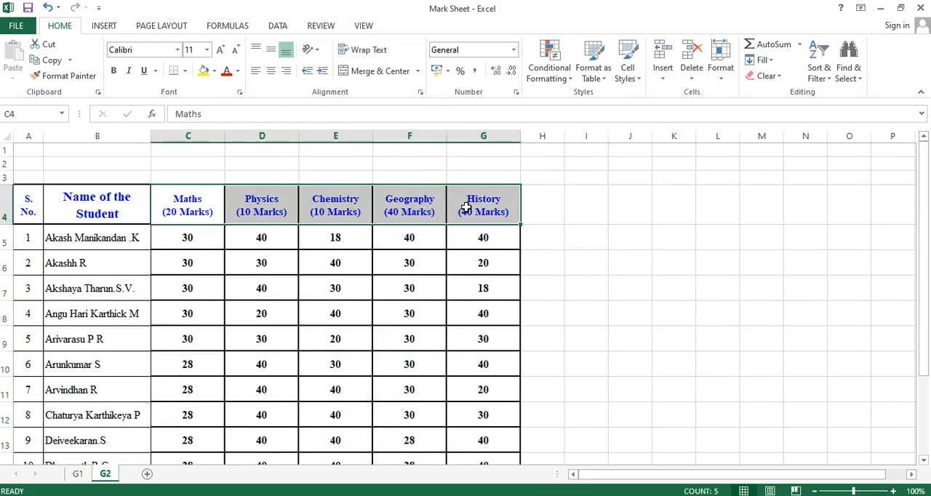
left_click(220, 51)
left_click(220, 51)
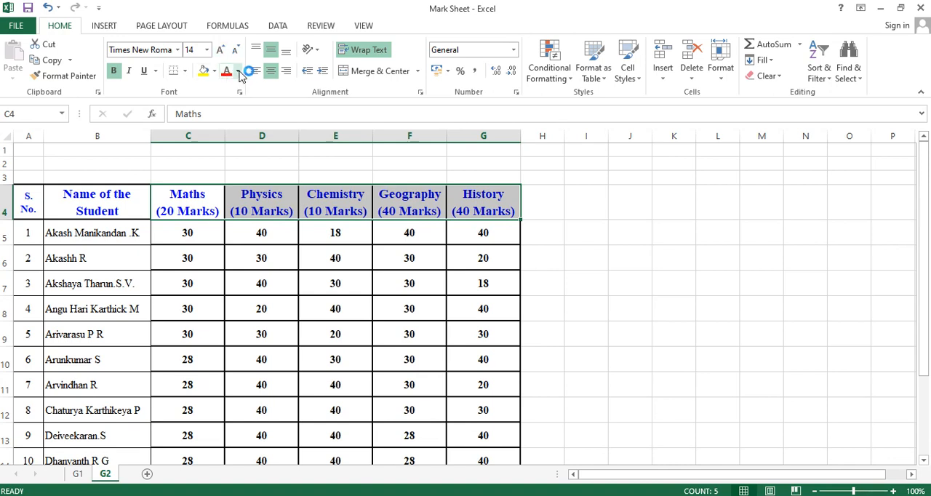
left_click(238, 73)
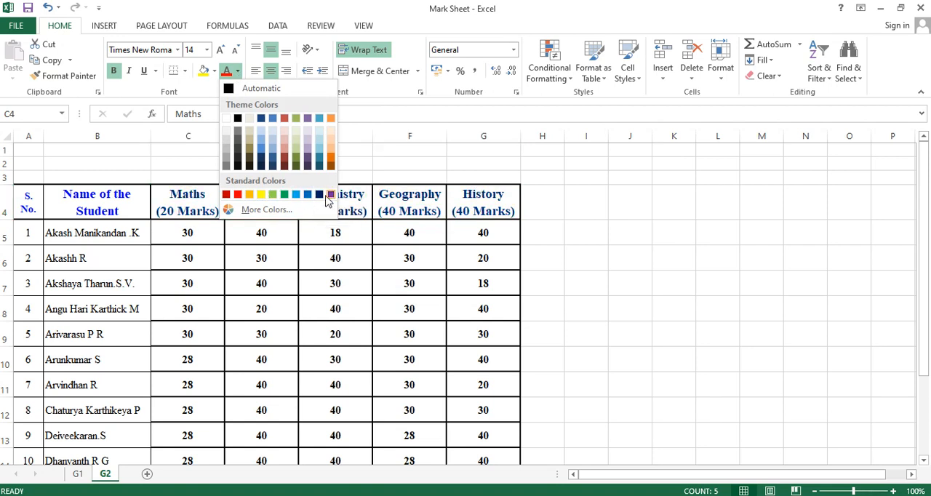
left_click(330, 195)
left_click(539, 256)
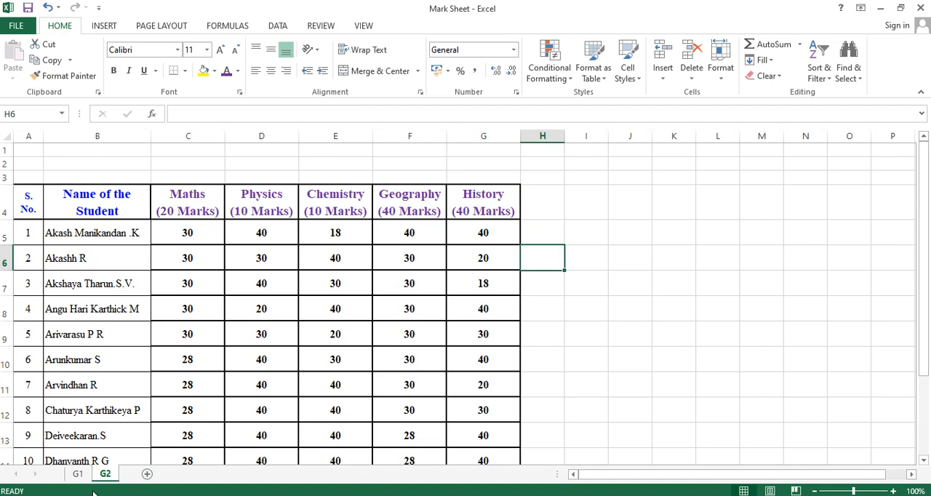
left_click(28, 8)
Add a Social heading in H4 beside the History column and slightly widen column H
scroll(316, 271, "down", 1)
scroll(315, 272, "up", 1)
left_click(542, 240)
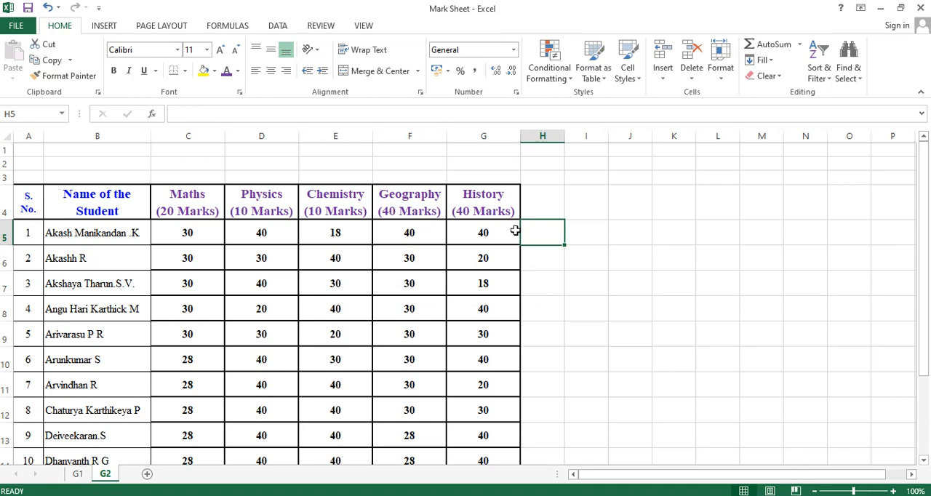
left_click(536, 211)
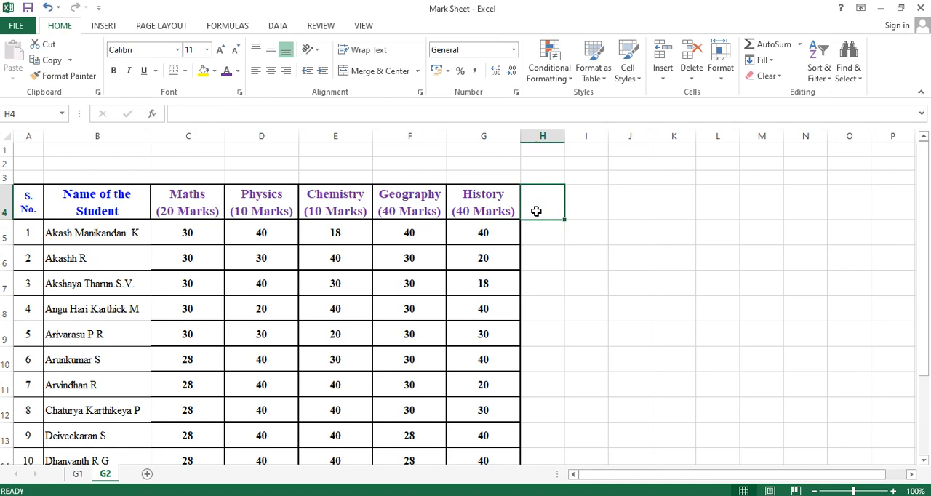
type("s")
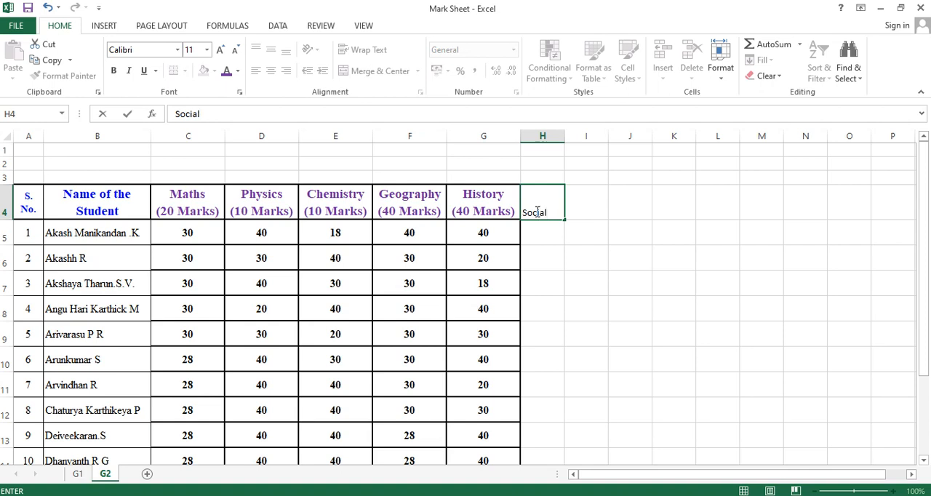
type("ocial")
key("Return")
left_click_drag(561, 126, 574, 133)
left_click(547, 216)
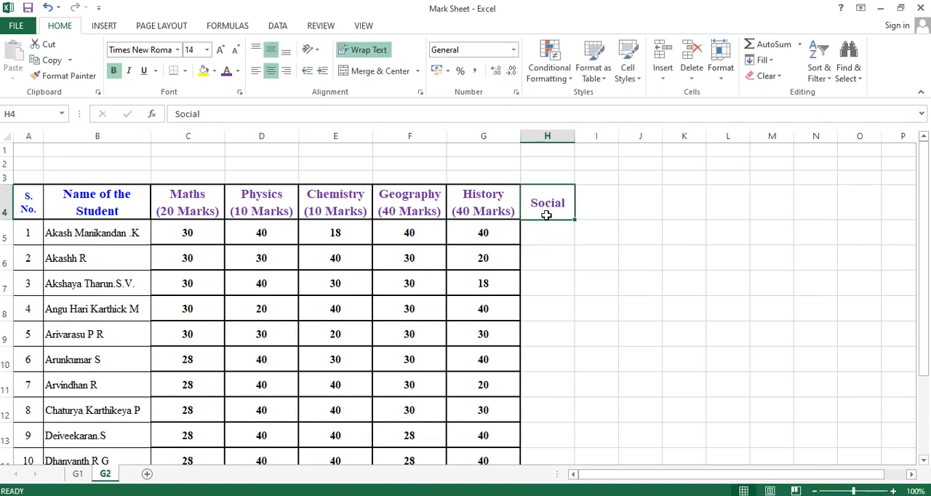
Add "(80)" on a second line of the Social heading in H4 and widen column H slightly more
double_click(568, 208)
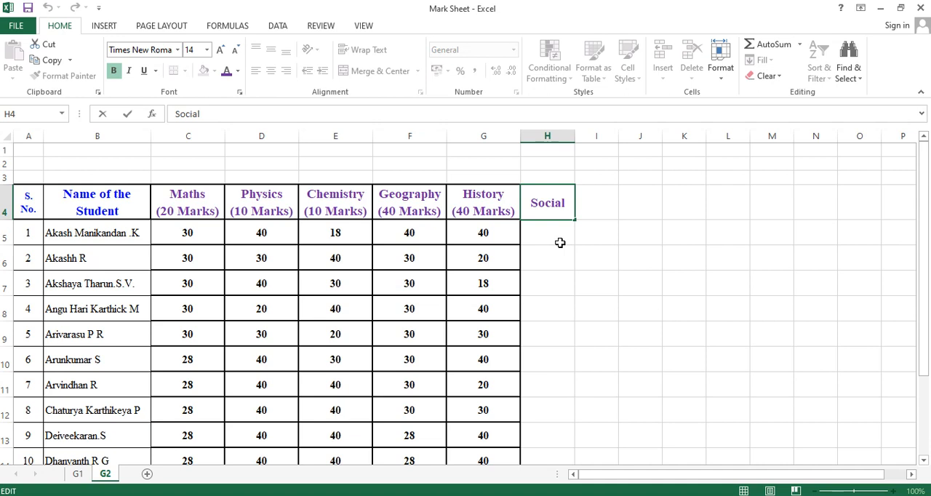
key("alt+Return")
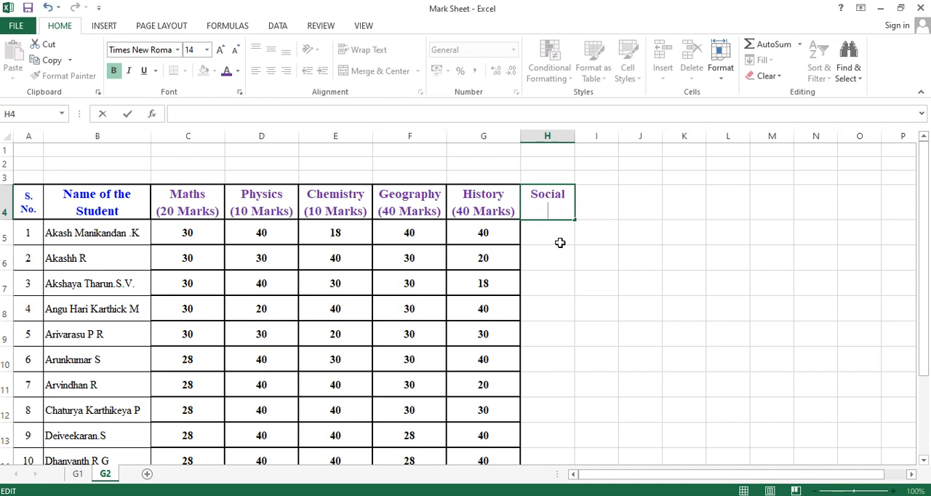
type("(80)")
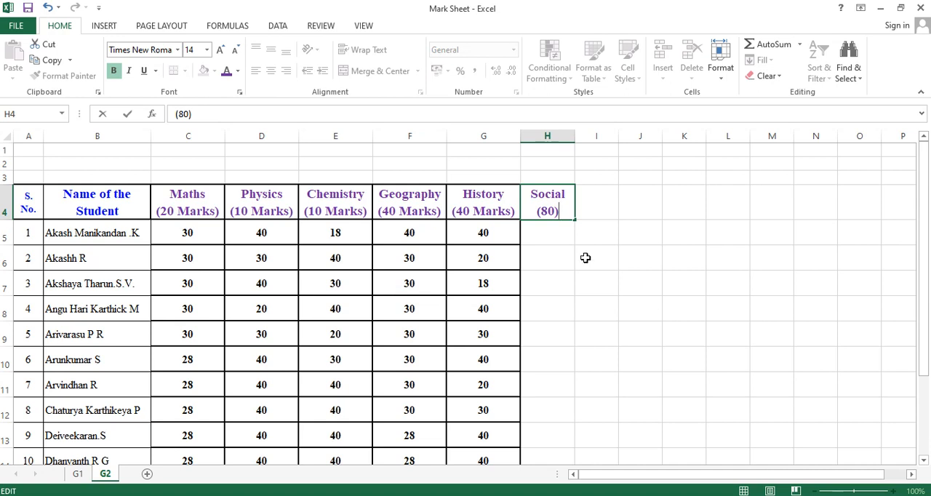
left_click(600, 284)
left_click_drag(574, 137, 582, 137)
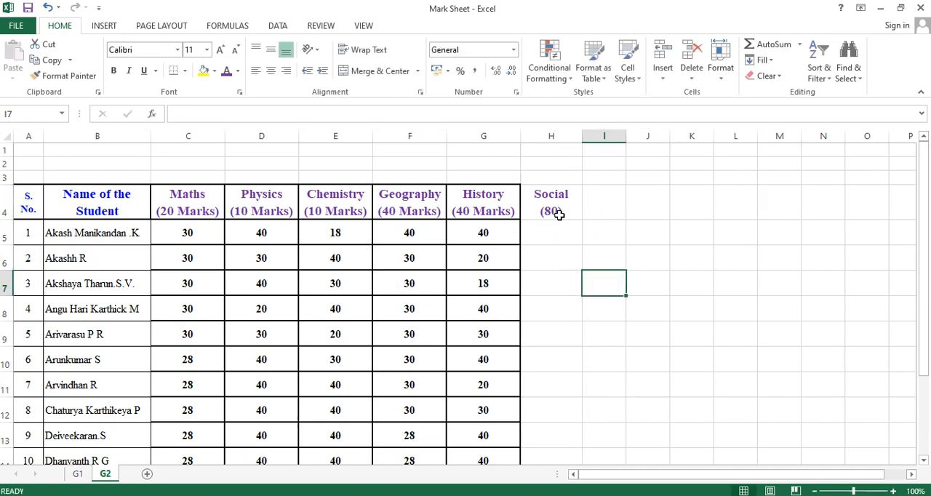
Apply all borders to the Social column cells H4:H14
left_click_drag(536, 197, 554, 420)
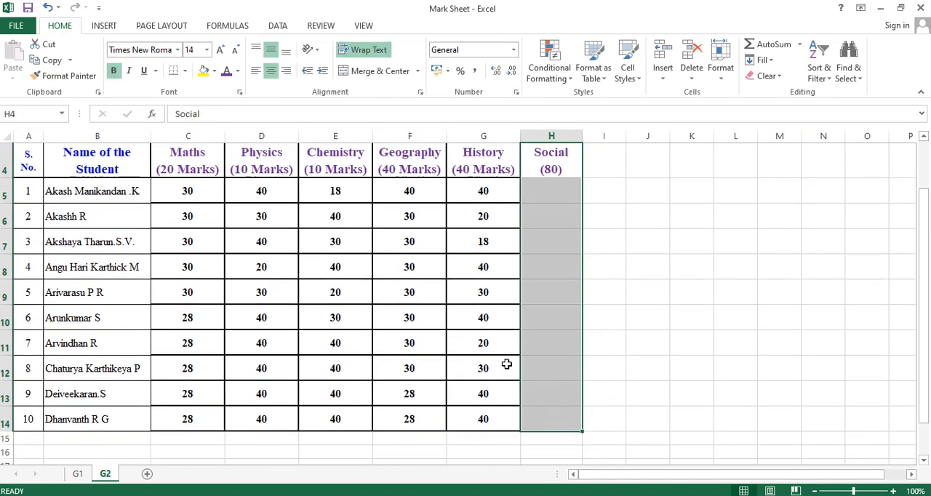
left_click(185, 73)
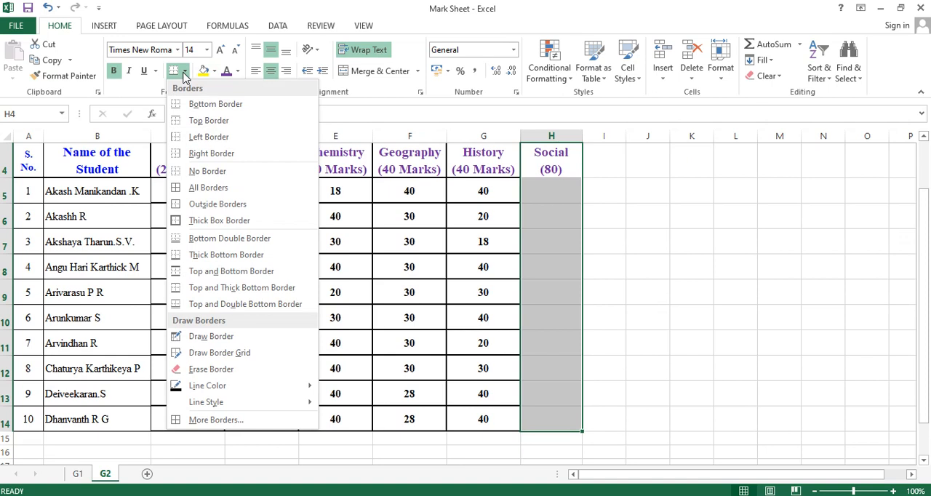
left_click(207, 187)
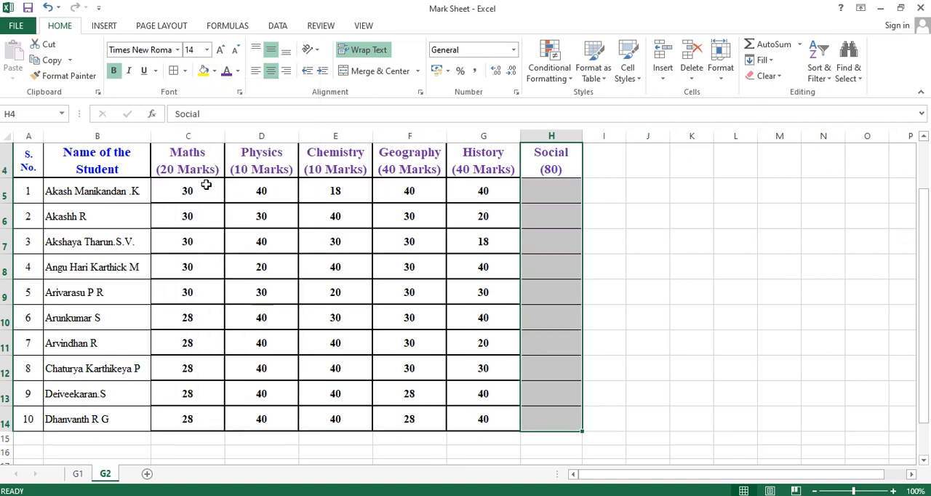
left_click(749, 214)
Apply a thick box border around the History and Social headings in G4:H4
scroll(607, 241, "up", 1)
left_click_drag(509, 211, 550, 208)
left_click(185, 71)
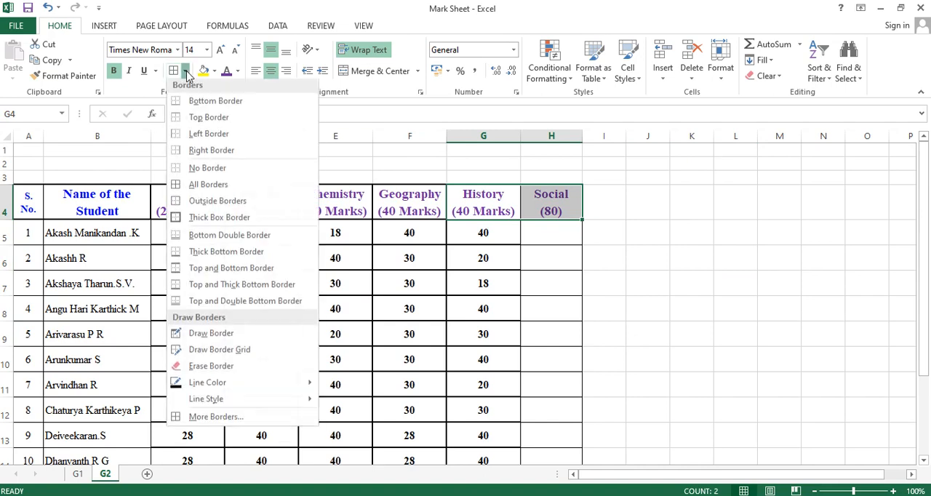
left_click(220, 227)
left_click(679, 280)
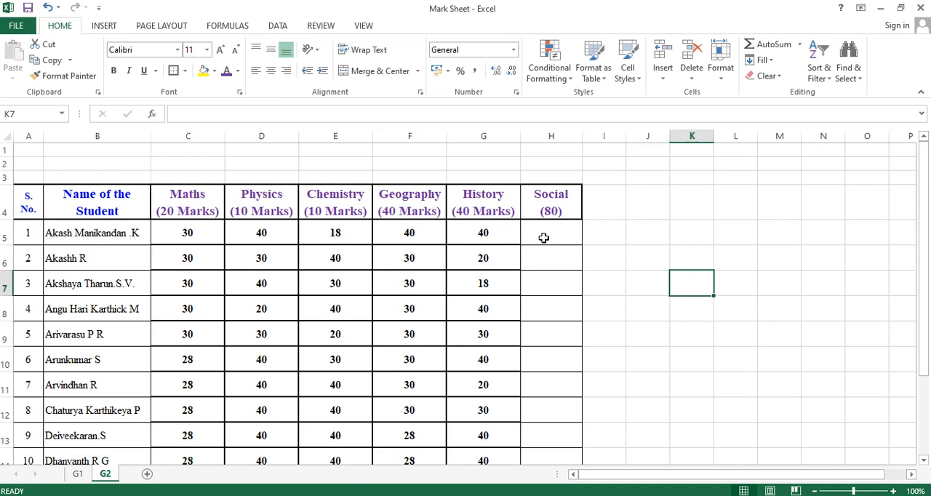
Enter the formula =F5+G5 in H5 to add the first student's Geography and History marks
scroll(502, 255, "down", 1)
scroll(528, 342, "up", 1)
left_click(538, 235)
left_click(601, 264)
left_click(545, 236)
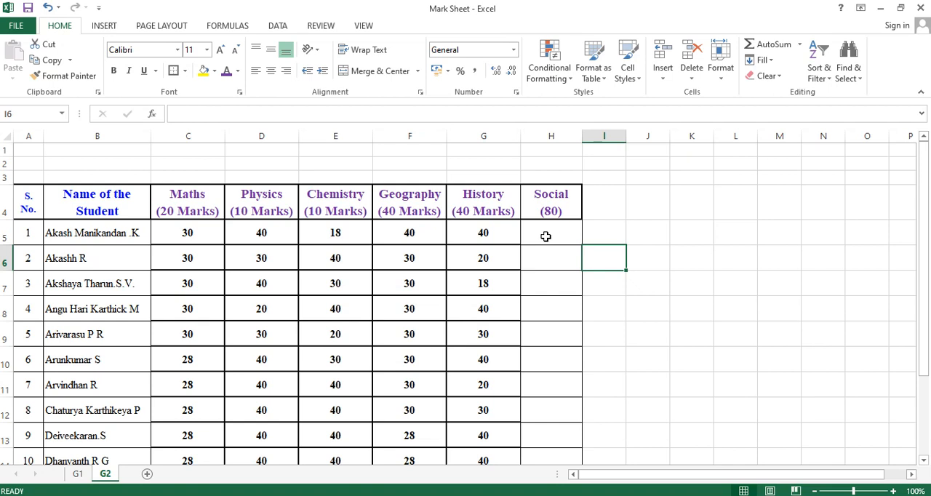
key("BackSpace")
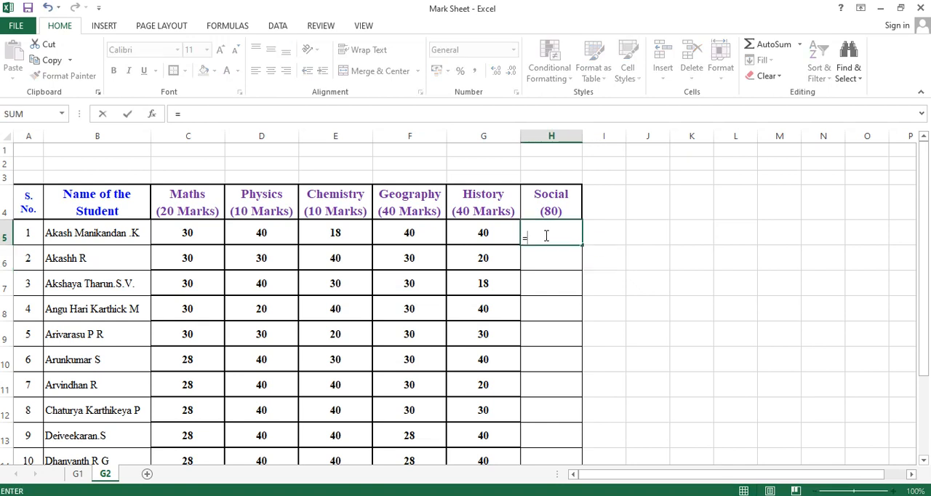
left_click(415, 233)
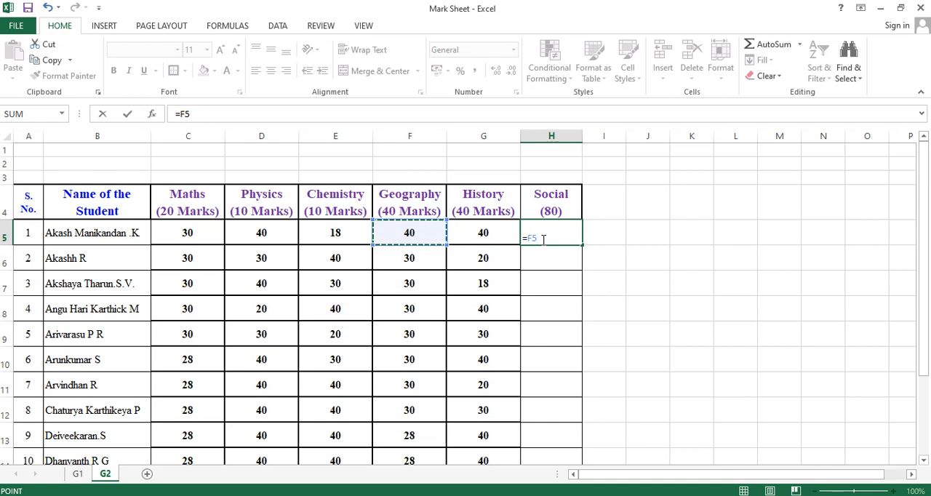
type("+")
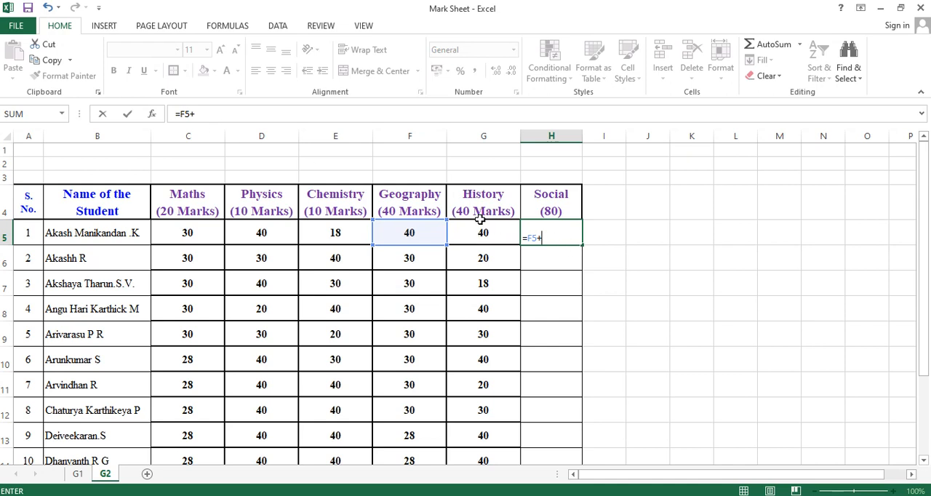
left_click(478, 238)
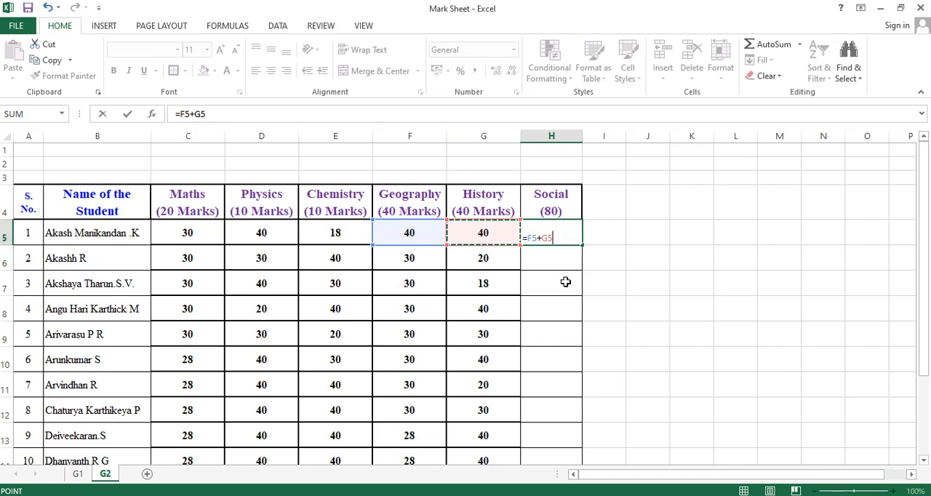
key("Return")
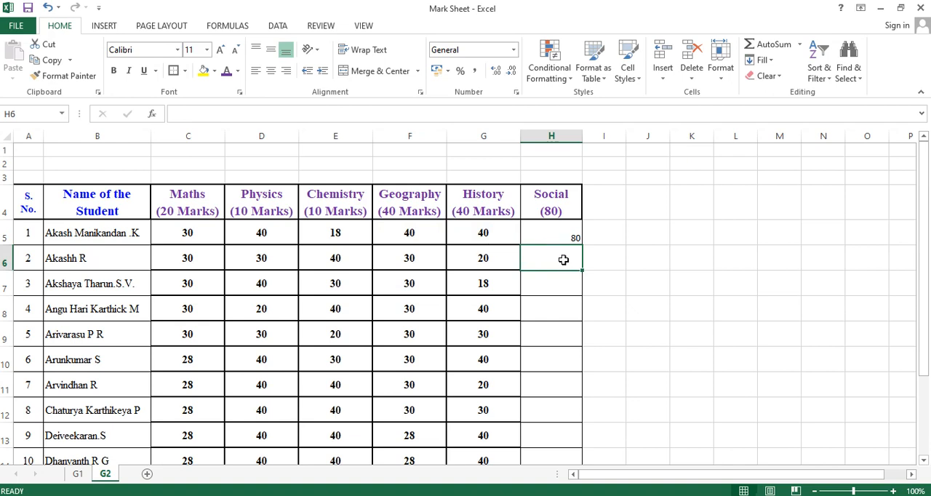
Fill the Social formula from H5 down through H14 for all the students
left_click(893, 491)
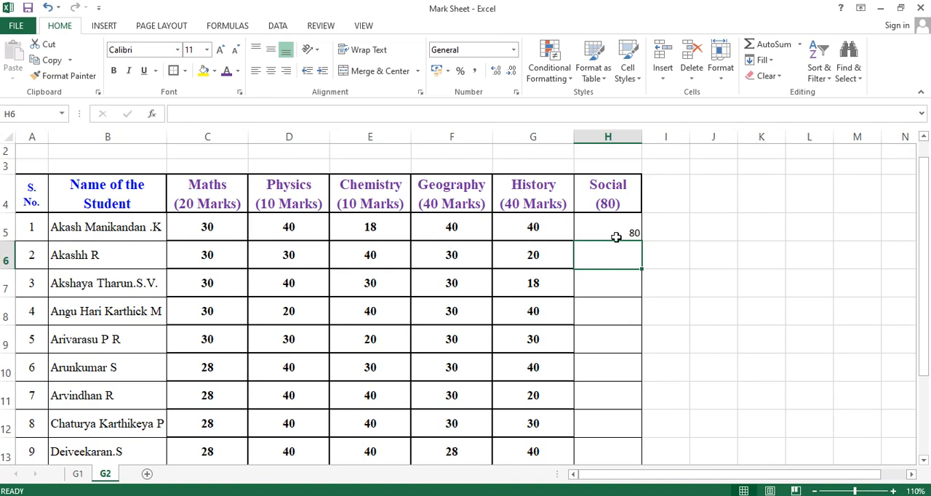
scroll(613, 262, "down", 1)
scroll(613, 261, "up", 1)
left_click(744, 248)
left_click(623, 233)
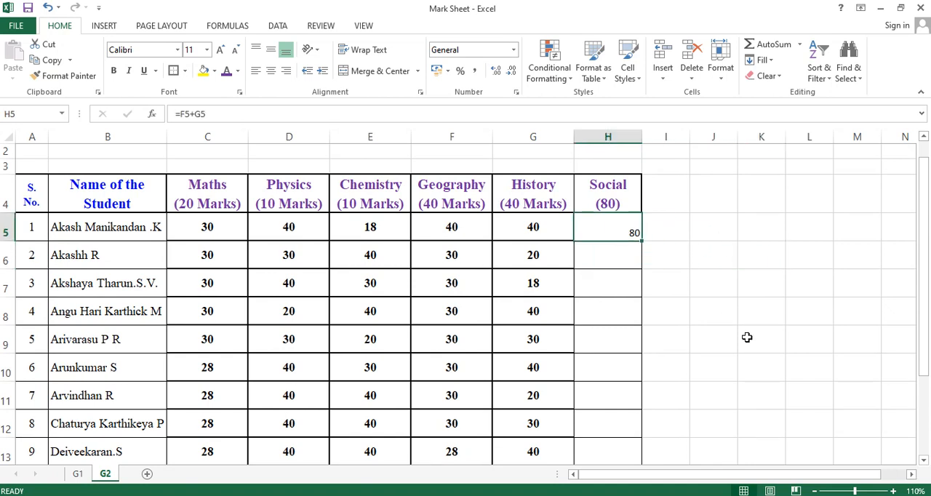
left_click(747, 336)
left_click(607, 235)
left_click_drag(643, 243, 644, 419)
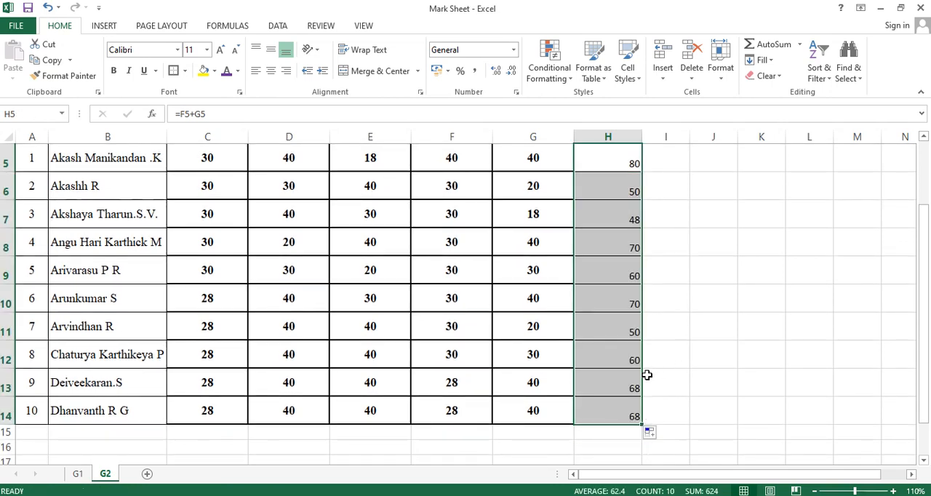
scroll(659, 380, "up", 2)
scroll(657, 379, "down", 2)
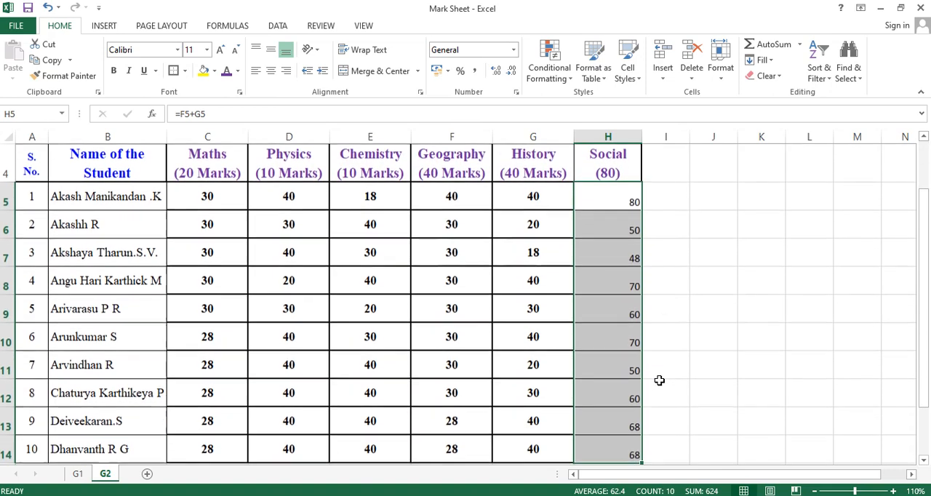
Center the Social marks in H5:H14 horizontally and vertically and make them bold
scroll(657, 356, "up", 1)
left_click_drag(617, 191, 633, 454)
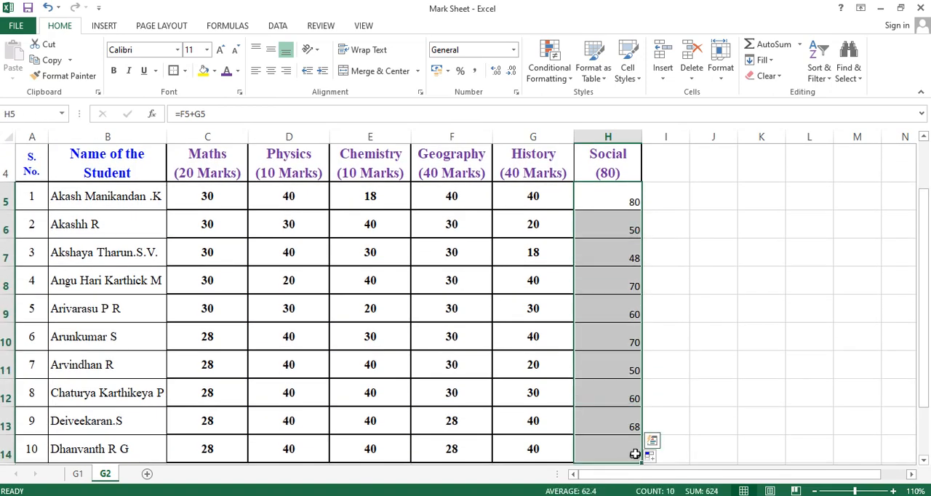
left_click(271, 71)
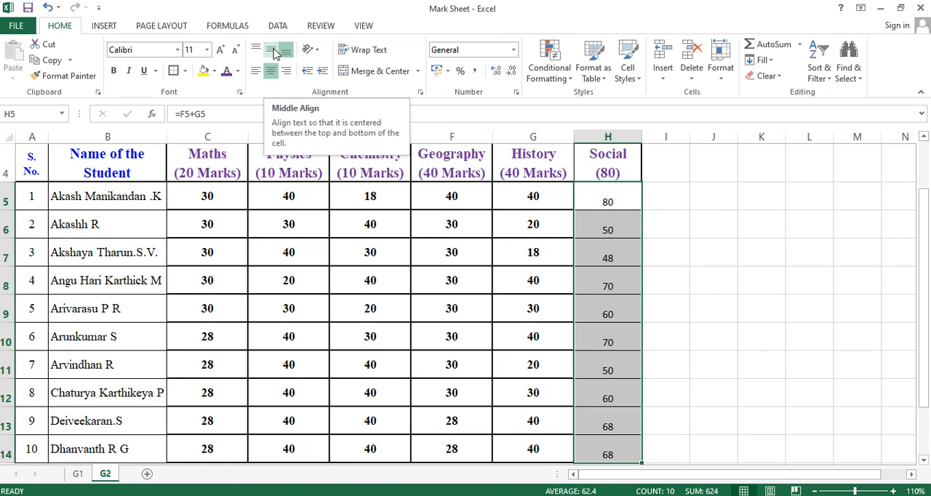
left_click(273, 51)
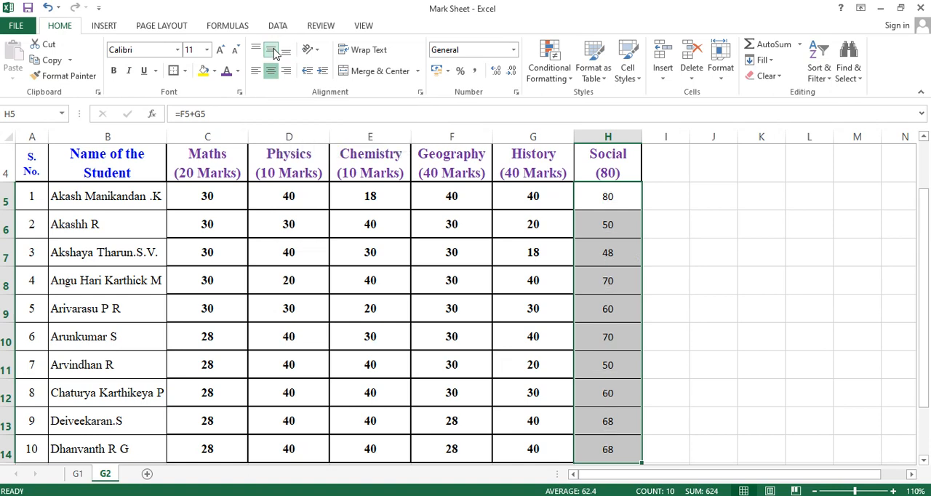
left_click(113, 70)
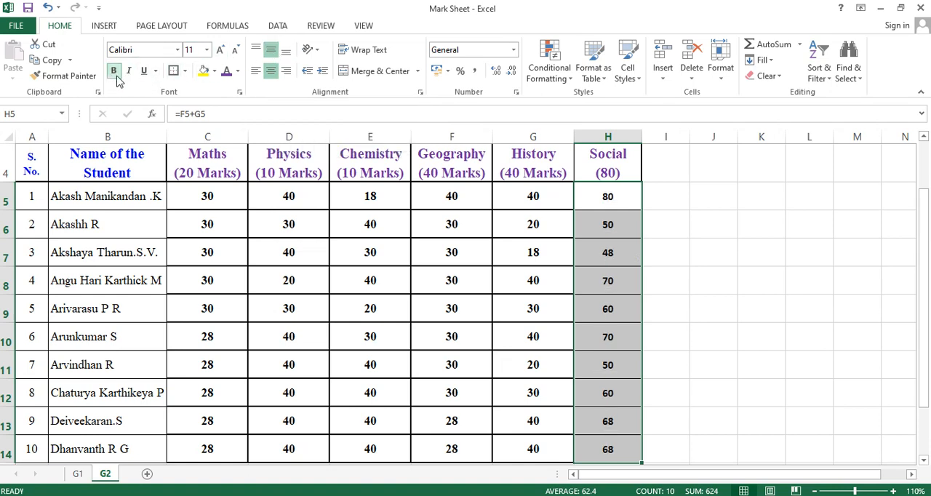
Enlarge the Social marks in H5:H14 to 16 pt and color them red
left_click(222, 52)
left_click(222, 53)
left_click(221, 53)
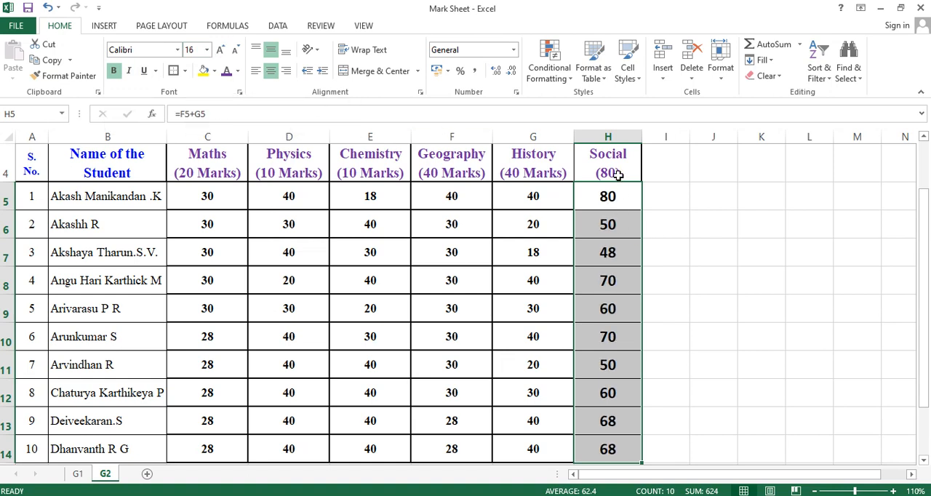
left_click(239, 71)
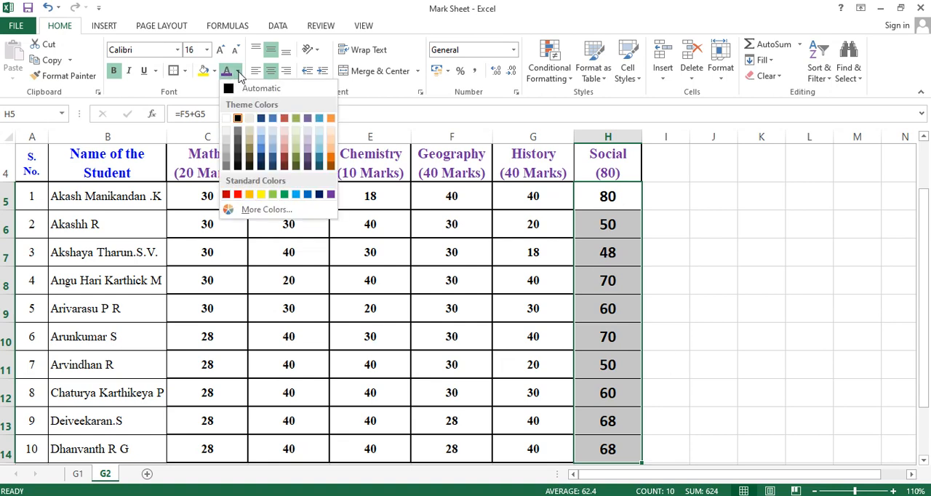
left_click(237, 195)
left_click(794, 326)
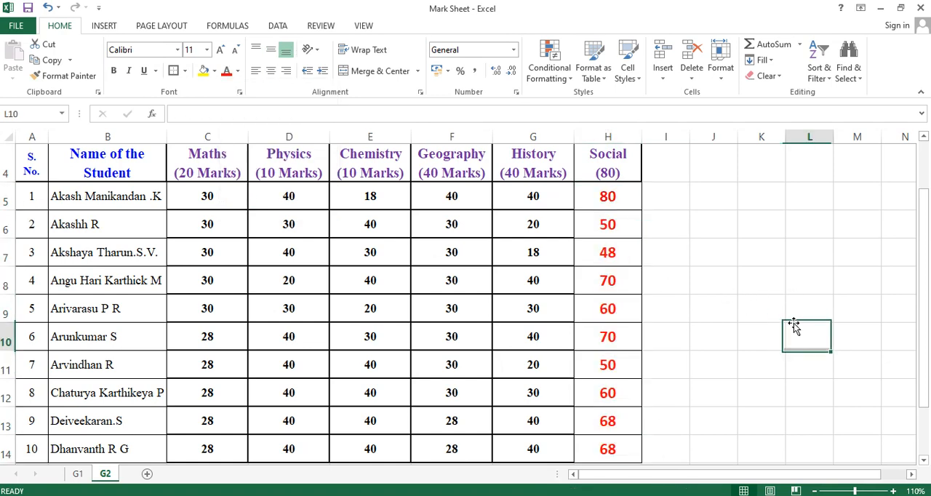
scroll(632, 247, "up", 1)
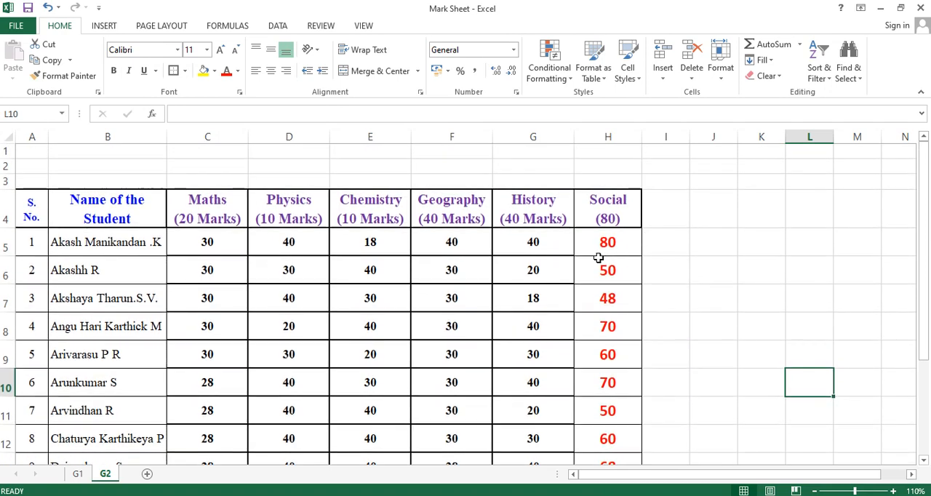
Review the Social marks of all the students against their Geography and History marks
scroll(618, 259, "down", 1)
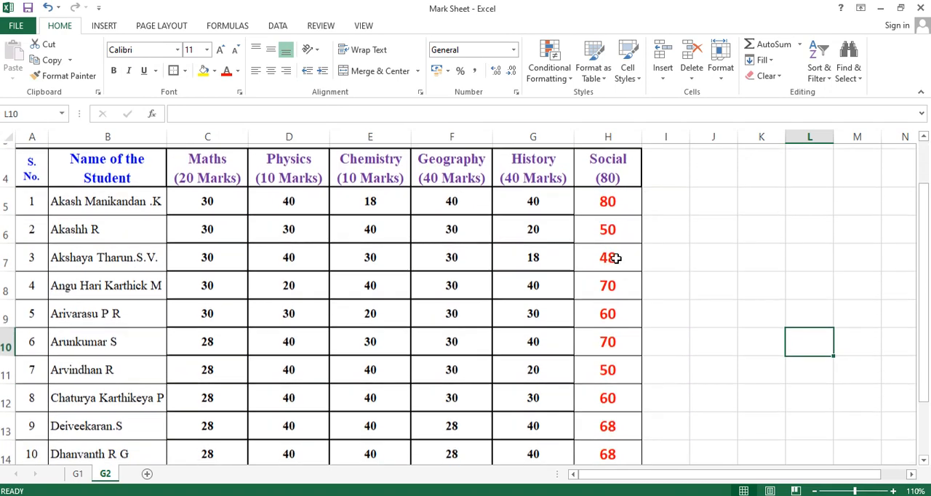
scroll(646, 291, "down", 1)
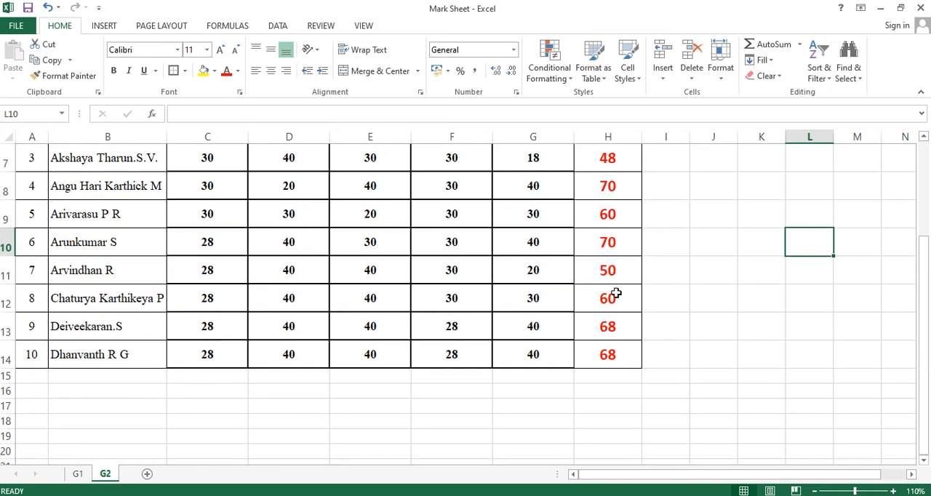
scroll(615, 293, "up", 2)
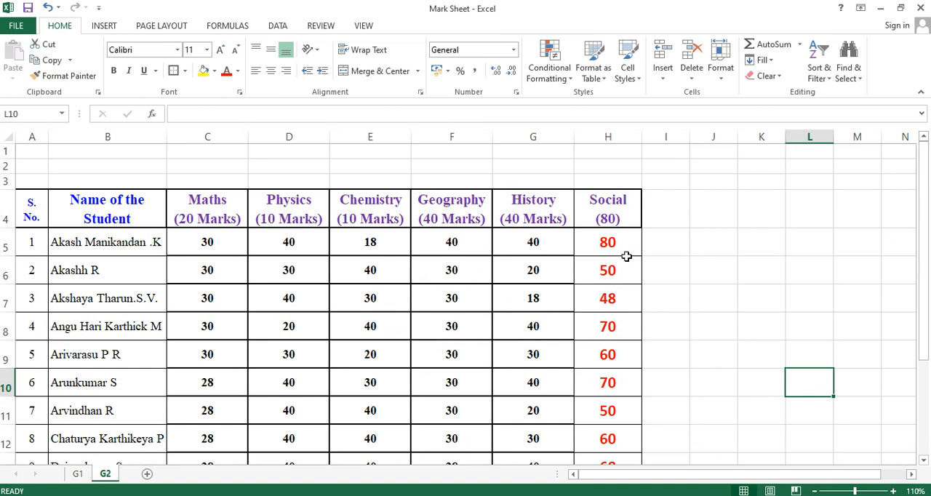
scroll(627, 256, "down", 3)
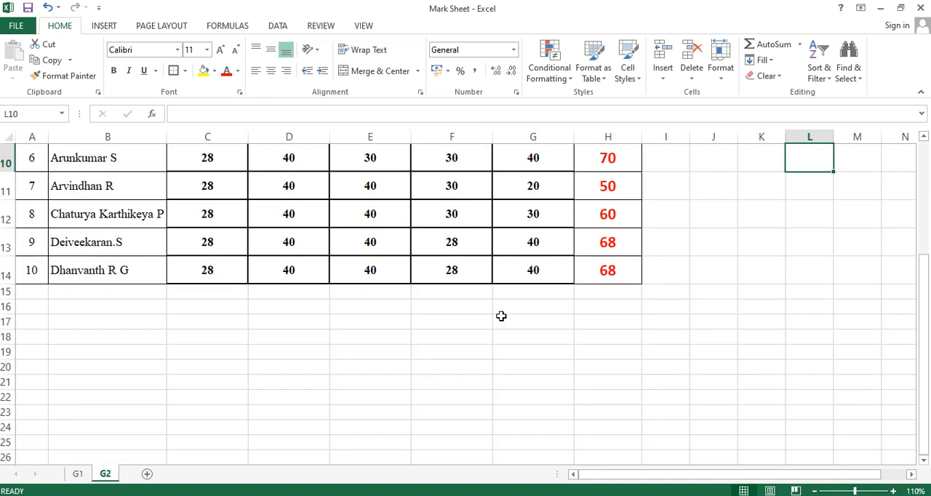
scroll(576, 287, "up", 3)
scroll(575, 286, "down", 2)
scroll(587, 260, "up", 2)
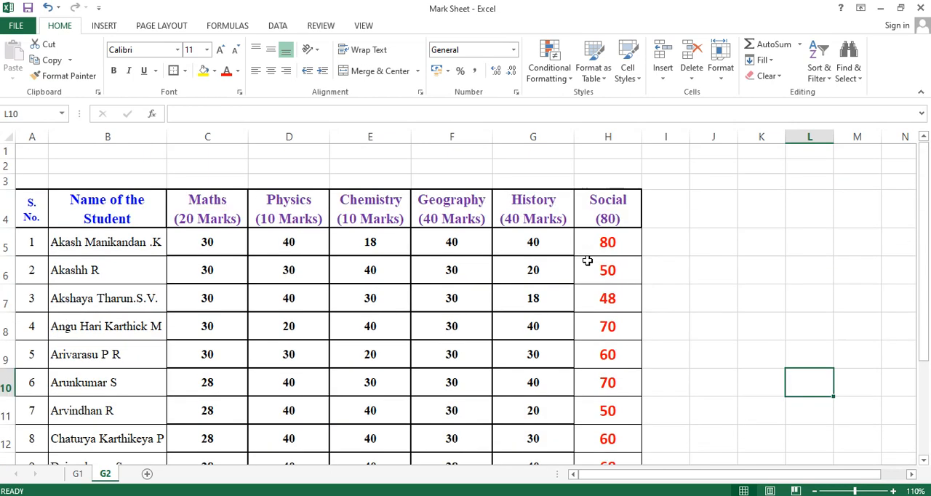
Enter the formula =F6-G6 in I6 to subtract the second student's History mark from the Geography mark
double_click(659, 273)
type("=")
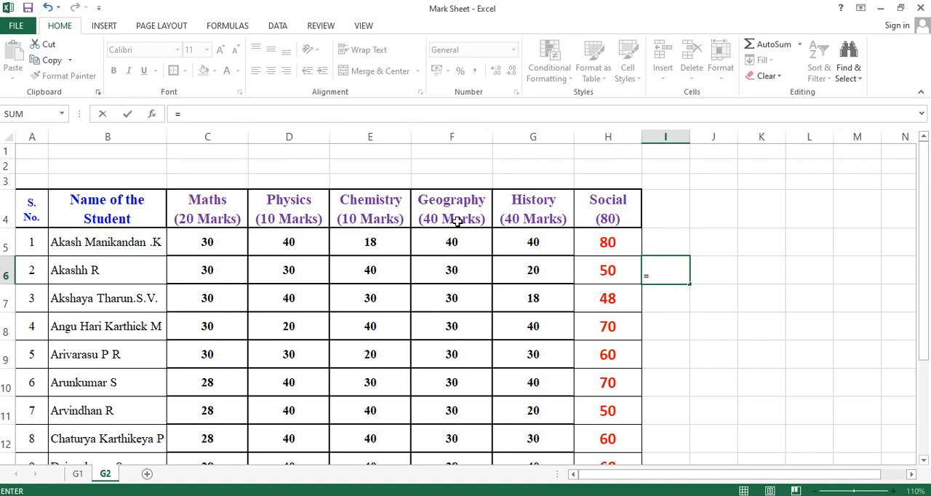
left_click(456, 272)
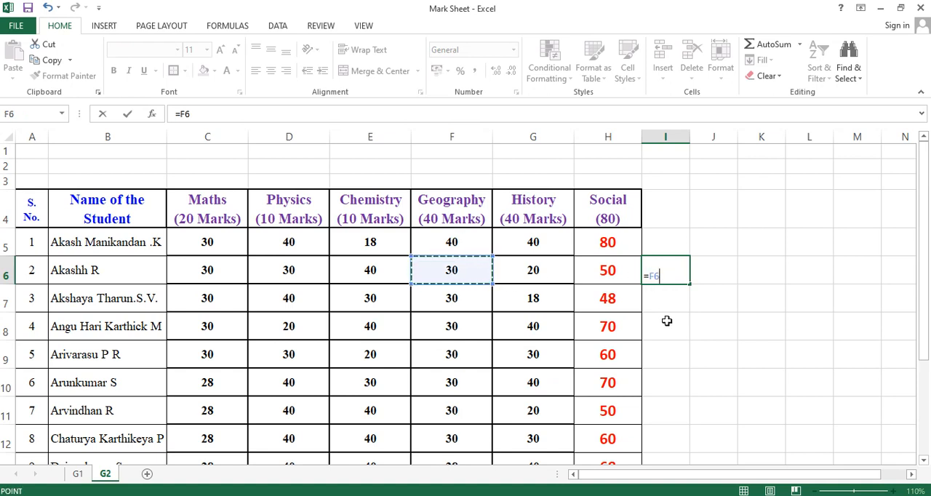
type("-")
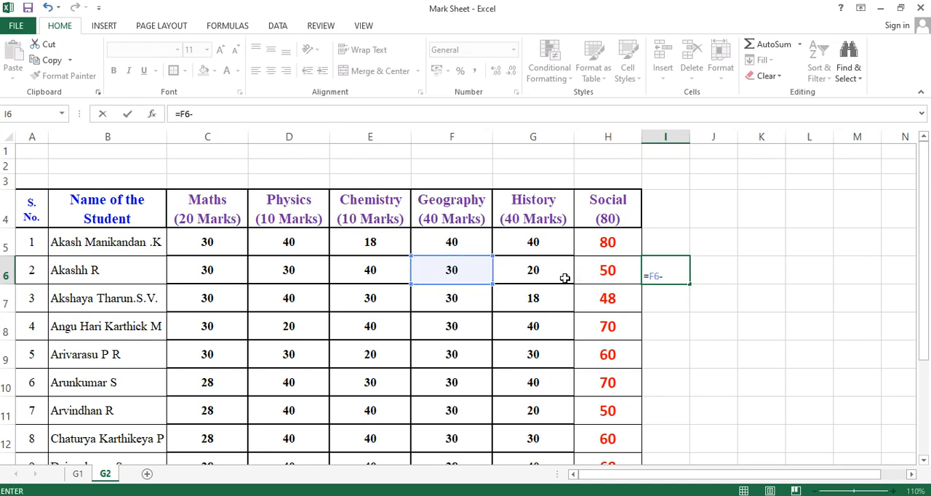
left_click(541, 277)
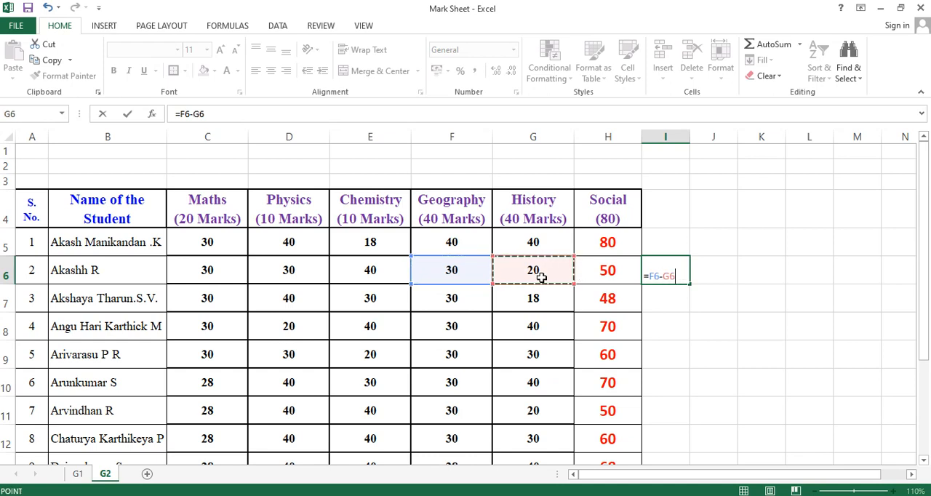
key("Return")
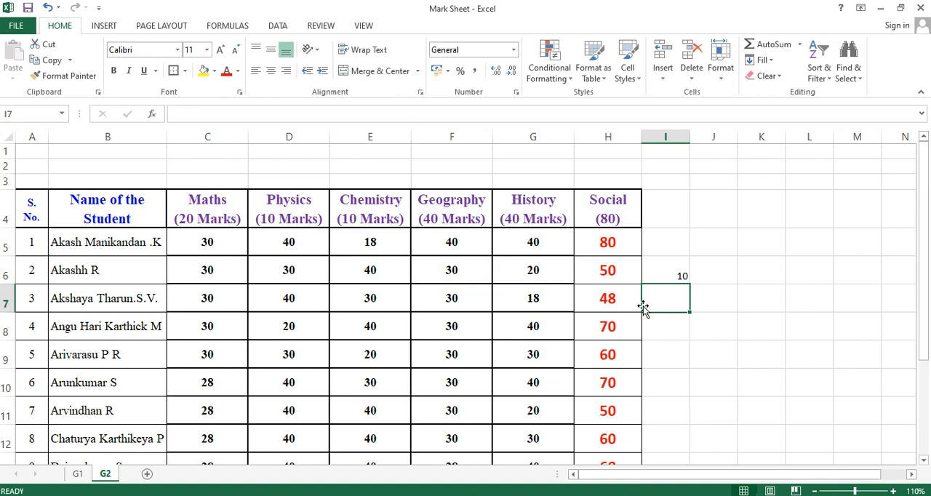
Try filling the subtraction formula from I6 down to I8 and middle-aligning I6, undoing each change
left_click(656, 280)
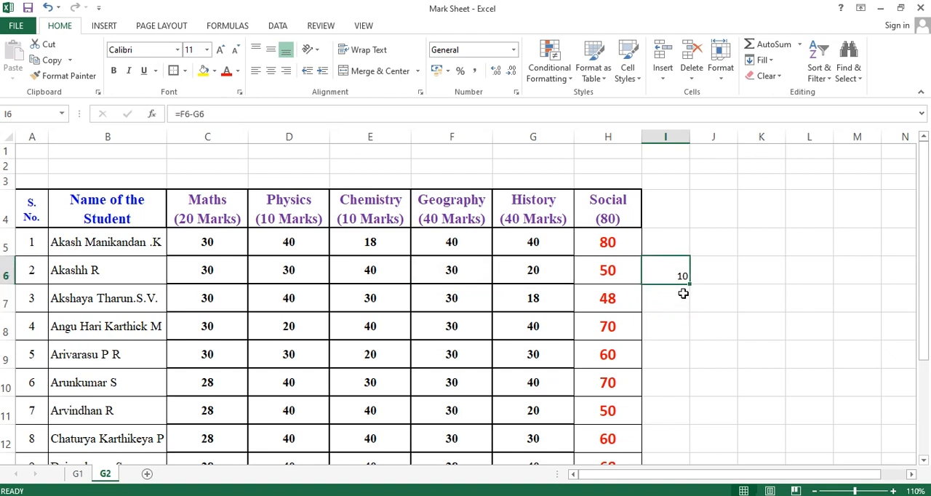
left_click_drag(689, 286, 686, 340)
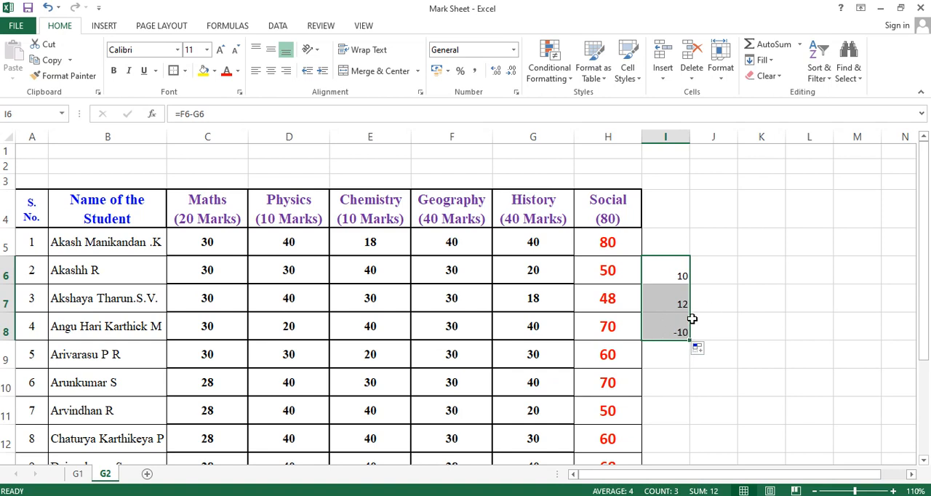
key("ctrl+z")
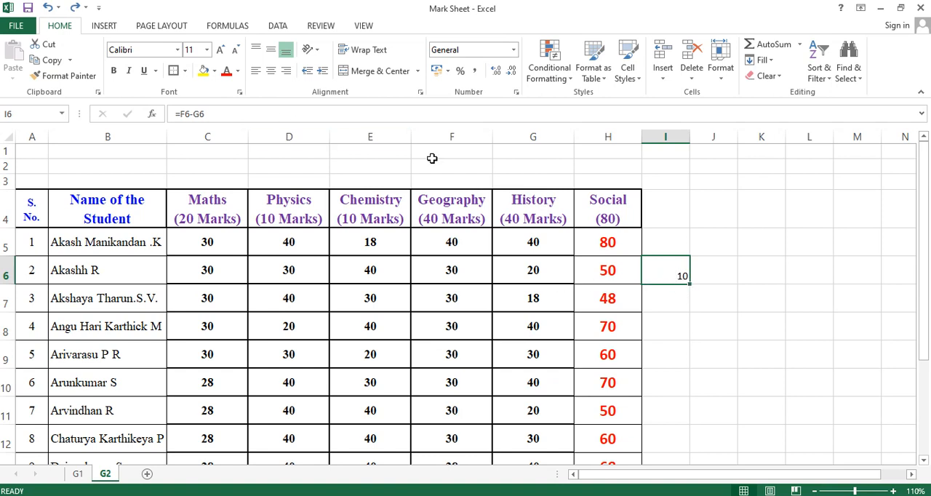
left_click(270, 51)
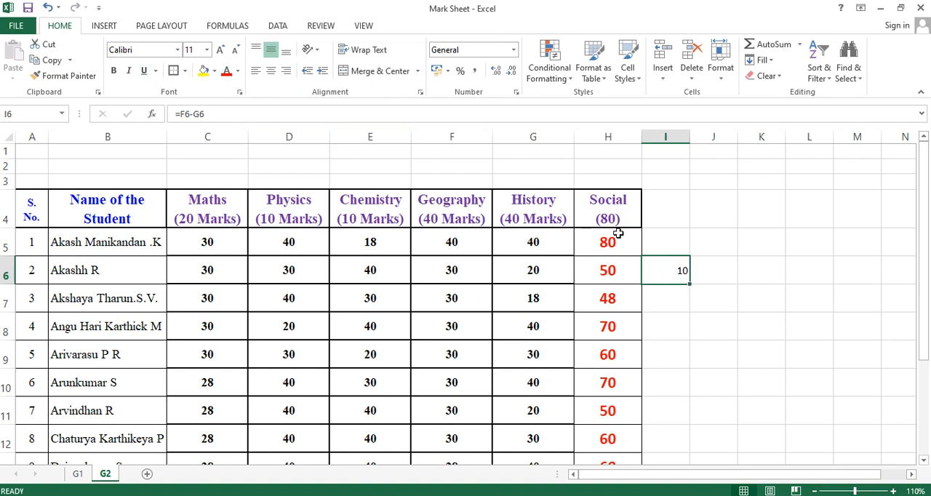
key("ctrl+z")
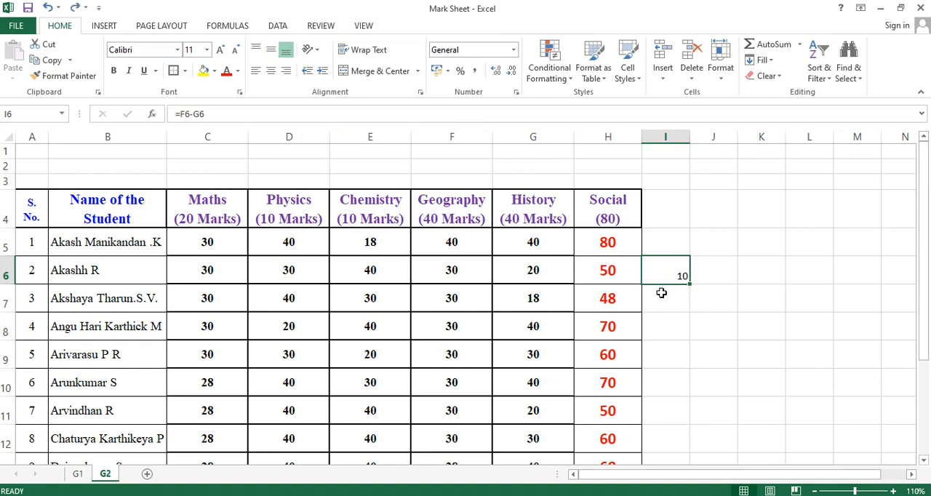
Enter 40 in C18 and 20 in D18 as sample values below the marks table
scroll(650, 341, "down", 4)
scroll(649, 341, "up", 4)
scroll(654, 337, "down", 4)
left_click(217, 257)
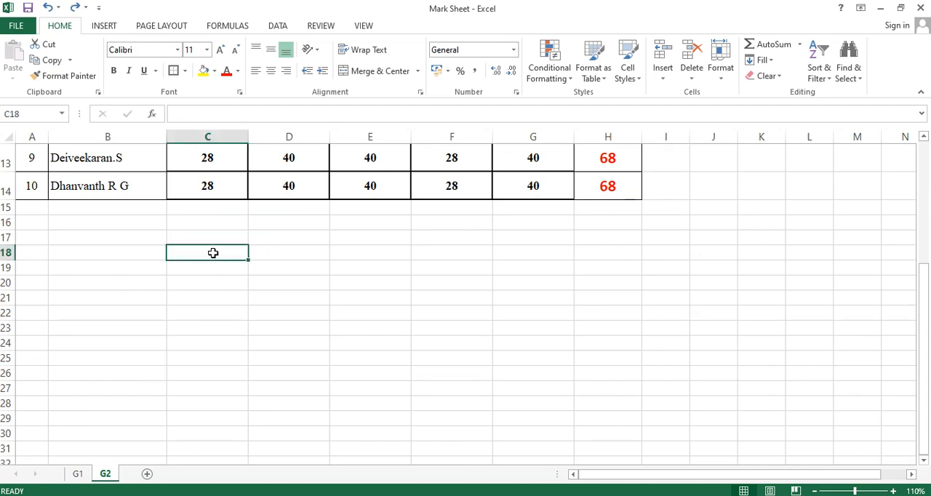
type("40")
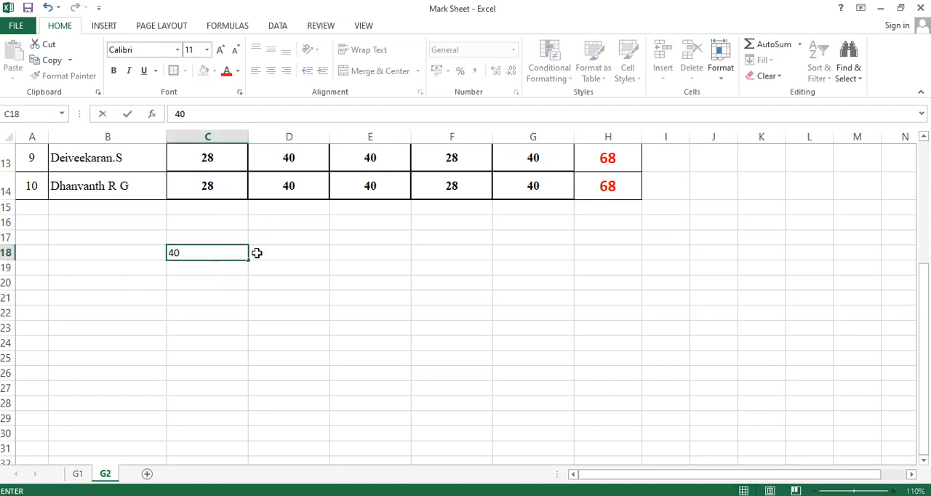
left_click(326, 254)
type("20")
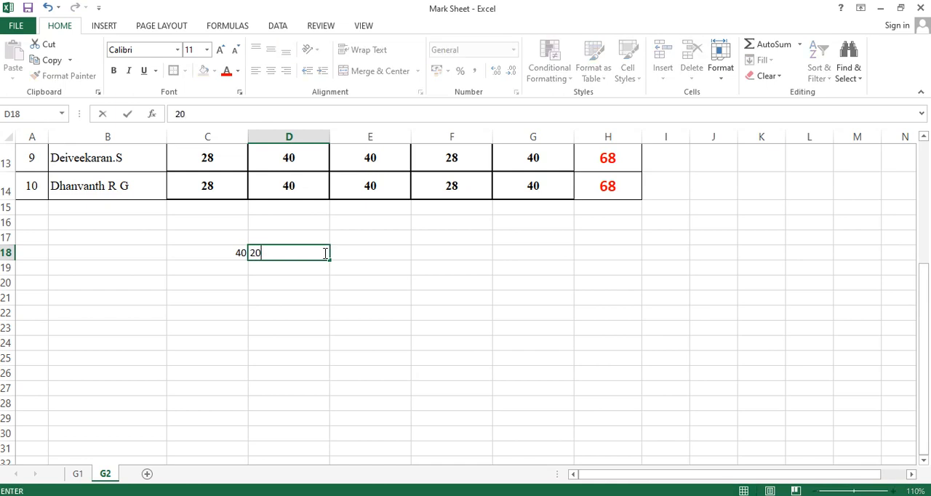
left_click(312, 372)
Apply all borders to C18:D18 and center both sample values horizontally and vertically
left_click_drag(208, 255, 305, 255)
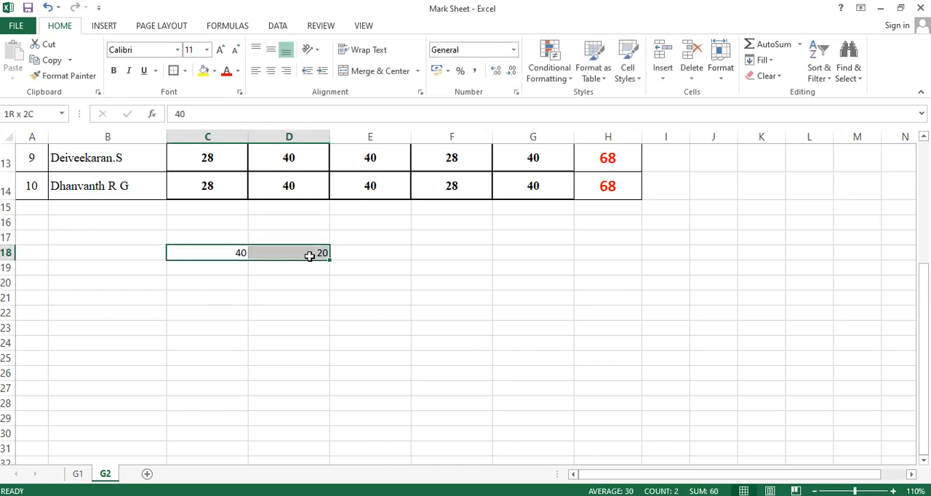
left_click(184, 71)
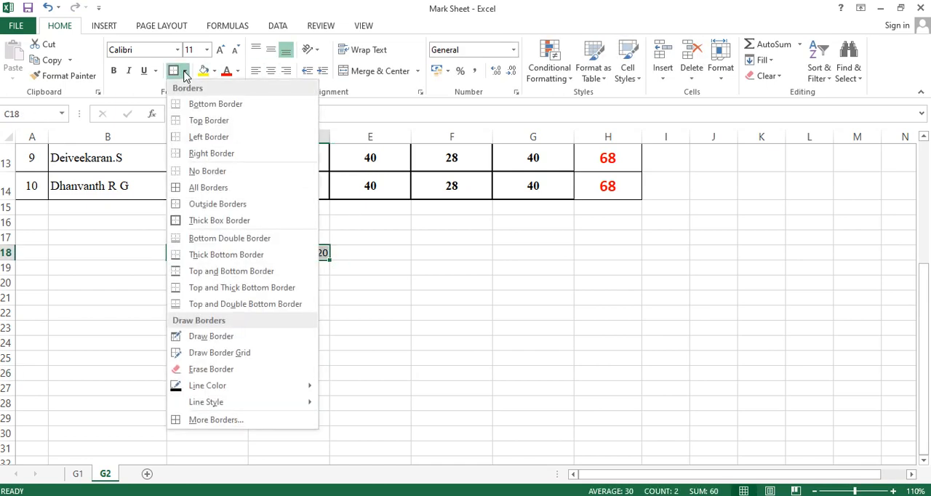
left_click(205, 187)
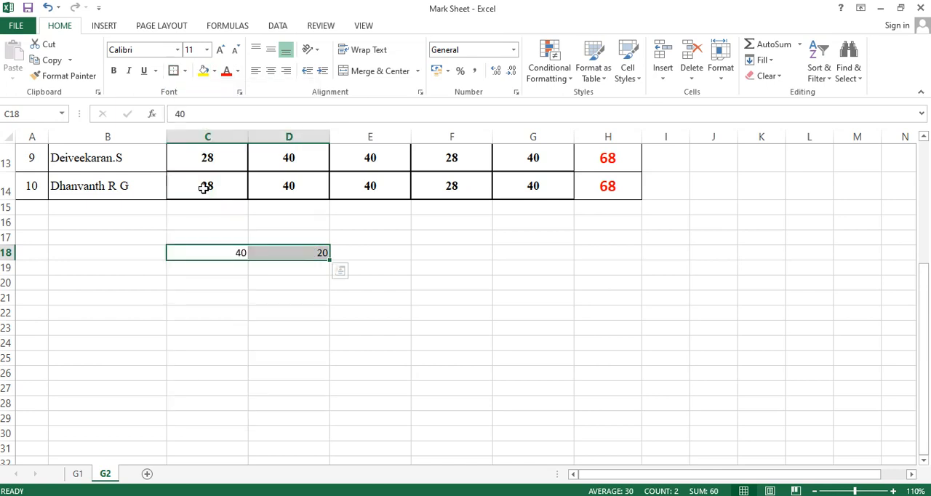
left_click(270, 71)
left_click(271, 50)
Enlarge the font of the sample values in C18:D18 by five size increments
left_click(220, 49)
left_click(221, 49)
left_click(221, 49)
left_click(220, 49)
left_click(220, 49)
left_click(220, 49)
left_click(221, 49)
left_click(333, 338)
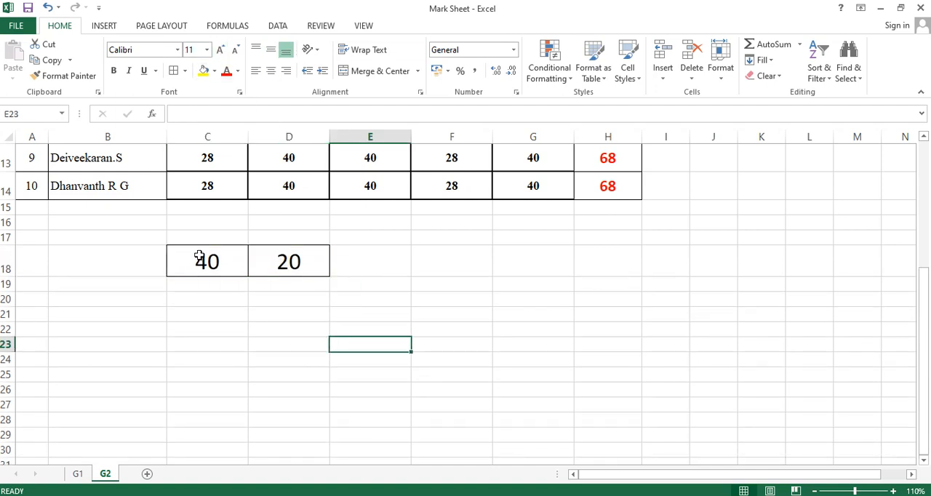
Make row 17 taller and enter the heading Value1 in C17 above the first sample value
left_click_drag(11, 244, 10, 254)
left_click(233, 243)
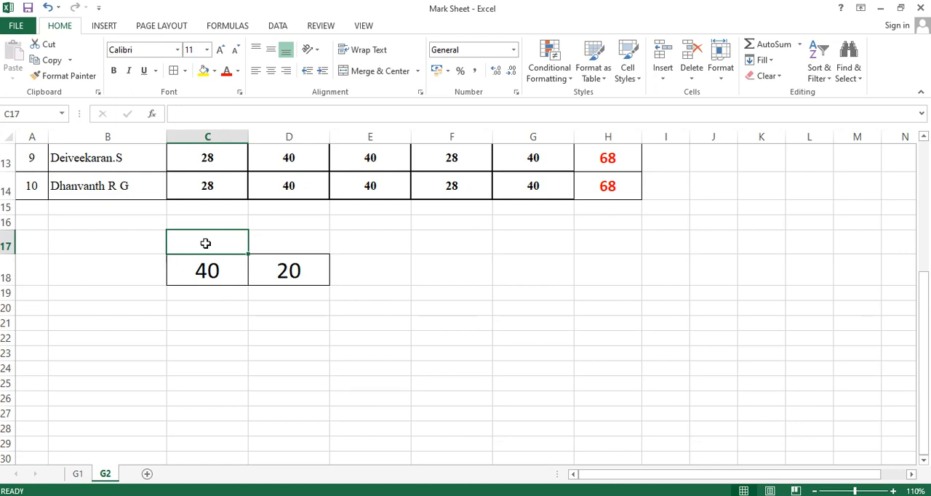
type("N")
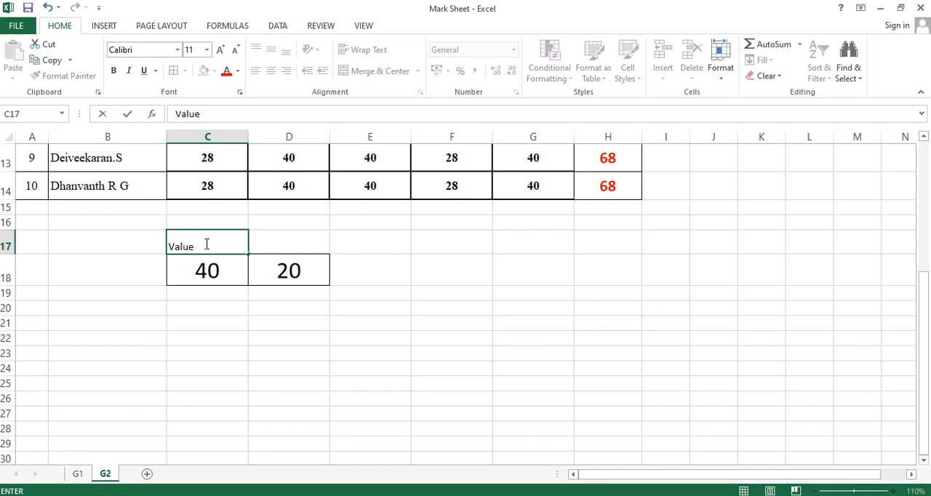
left_click(367, 338)
Copy the Value1 heading from C17 into D17 above the second sample value
left_click(234, 252)
key("ctrl+c")
left_click(308, 243)
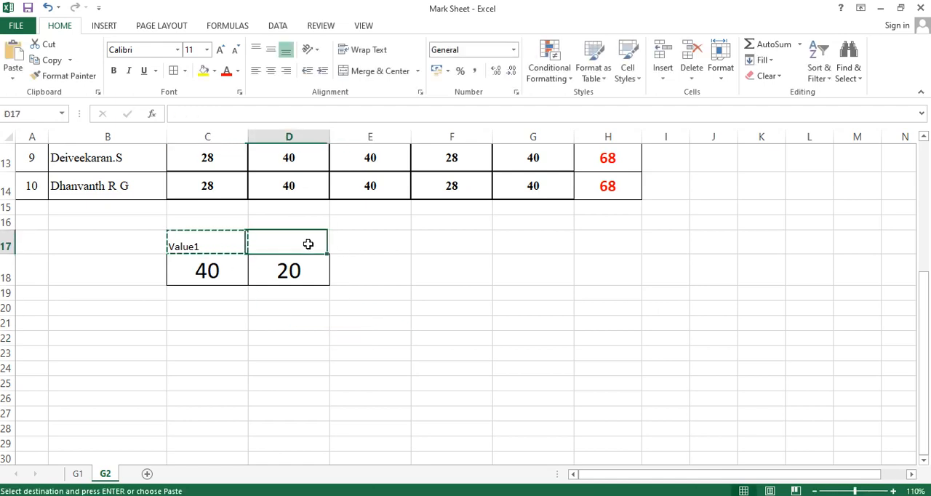
key("ctrl+v")
Apply all borders to the headings in C17:D17 and center them horizontally and vertically
left_click_drag(187, 236, 319, 243)
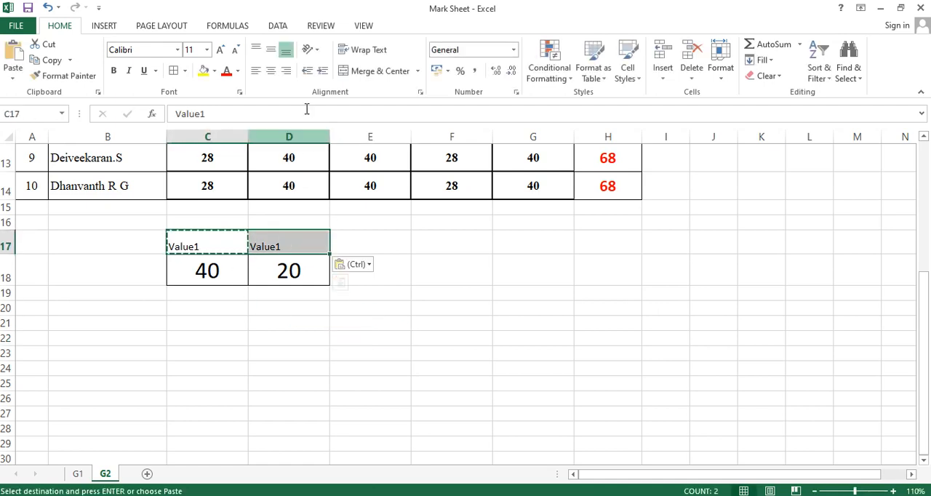
left_click(185, 76)
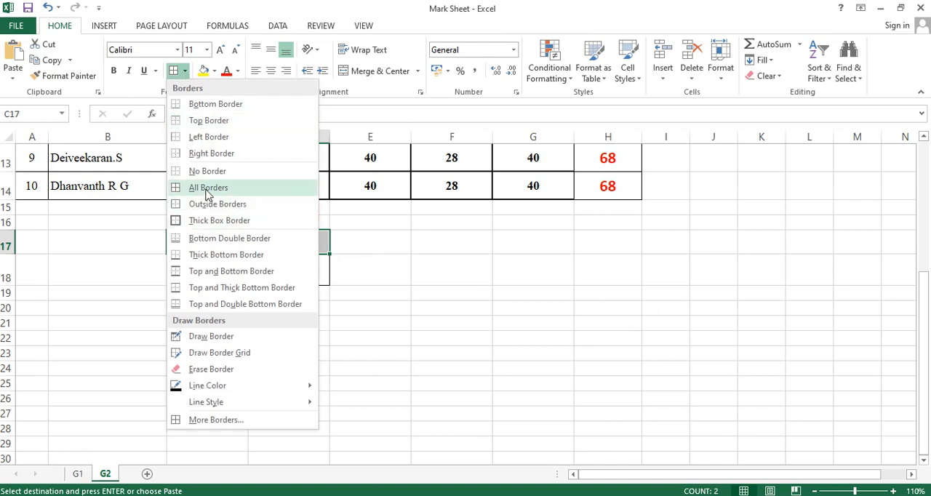
left_click(205, 185)
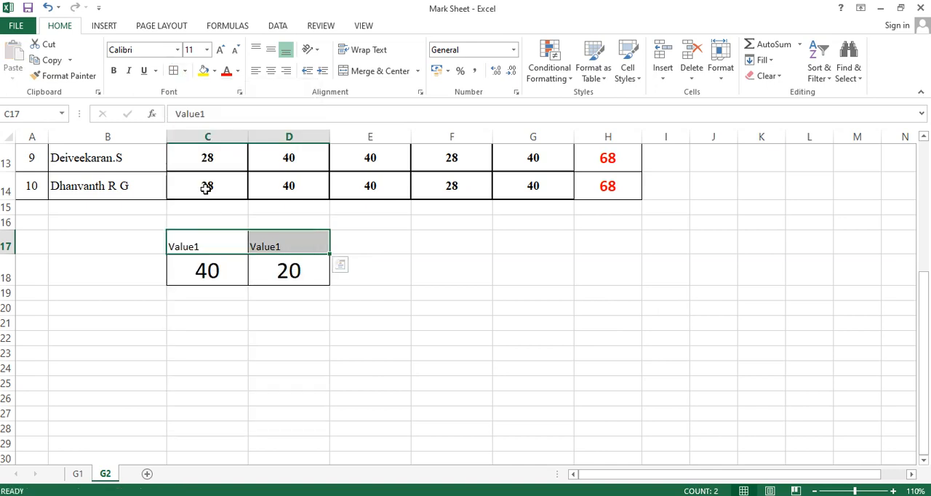
left_click(271, 71)
left_click(271, 49)
Color the headings in C17:D17 red and enlarge them to 16 pt
left_click(226, 73)
left_click(220, 49)
left_click(221, 49)
left_click(220, 50)
left_click(267, 325)
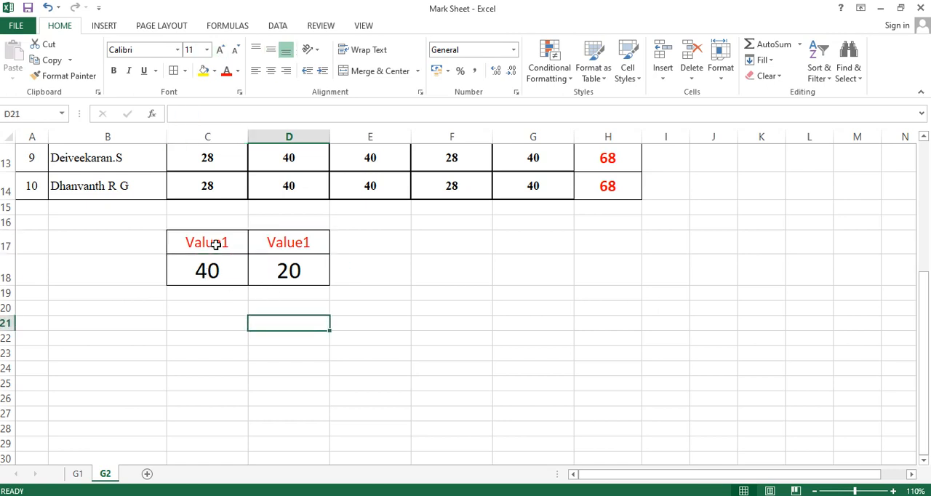
Change the heading in D17 to Value2
double_click(307, 243)
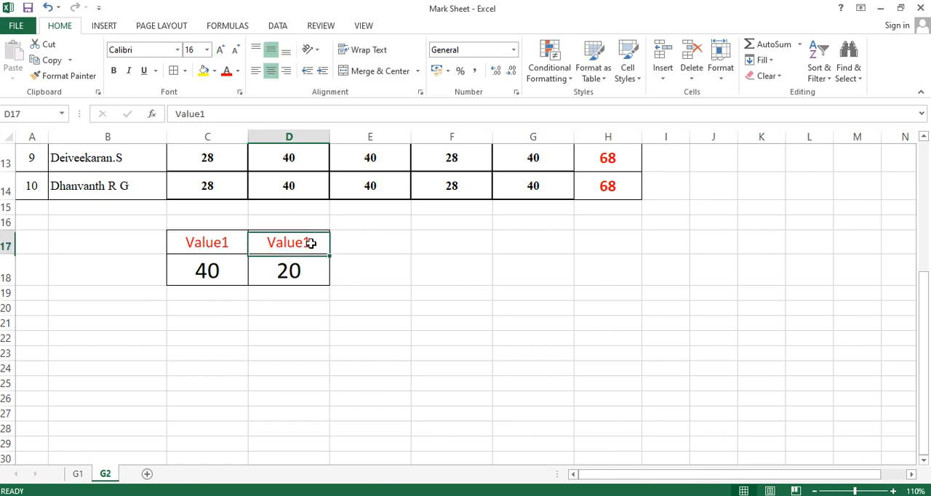
key("BackSpace")
type("2")
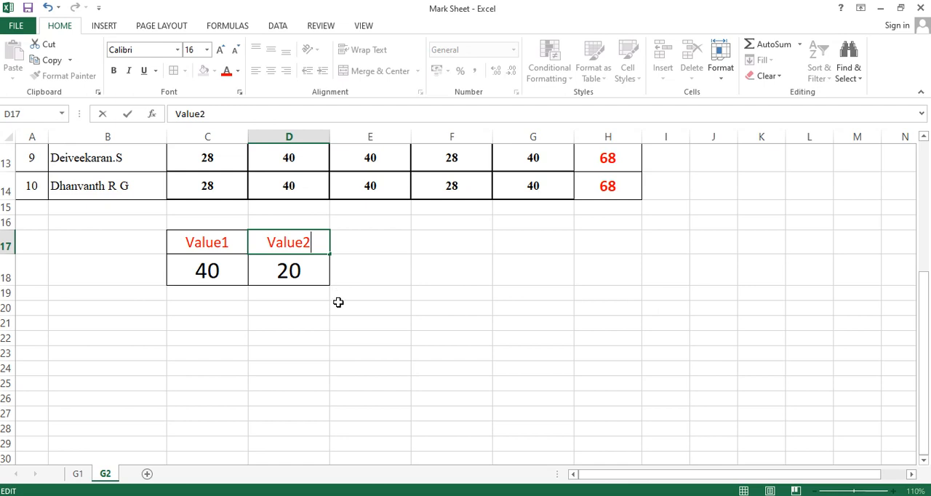
left_click(347, 353)
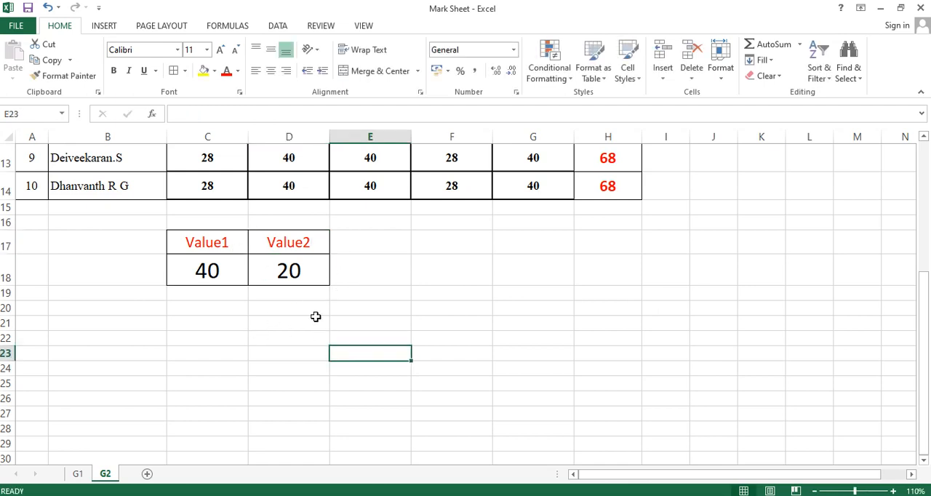
Multiply the two sample values in E18 with the formula =C18*D18
left_click(381, 277)
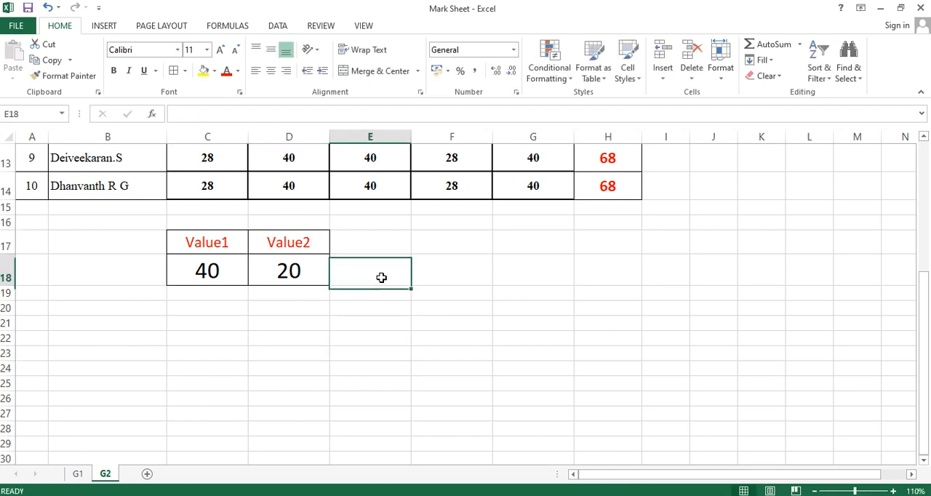
double_click(383, 278)
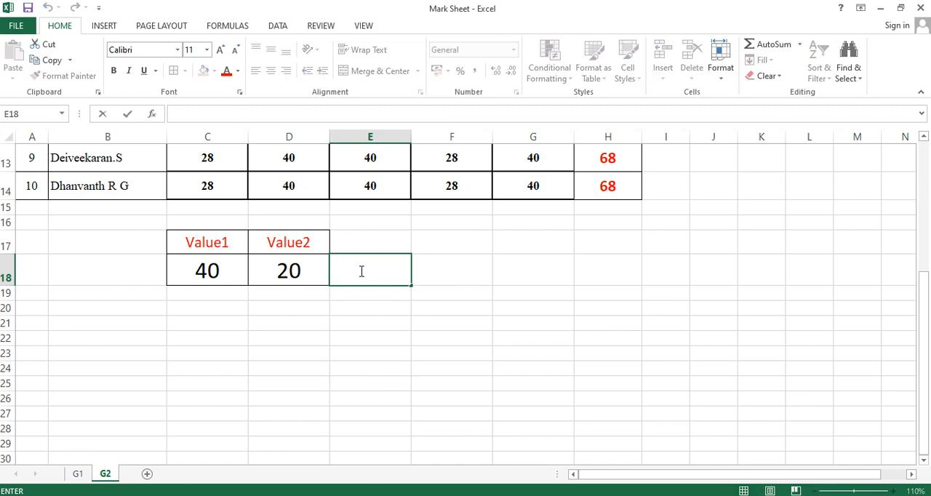
type("=")
left_click(224, 277)
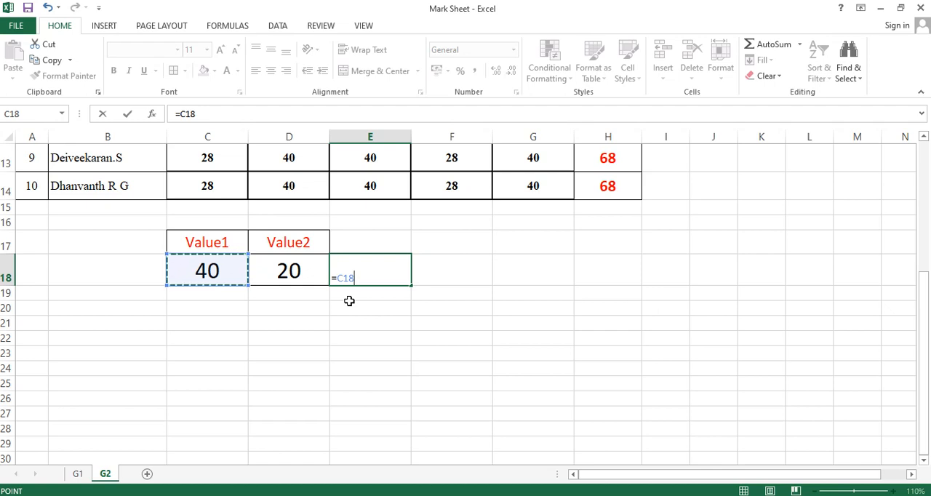
type("*")
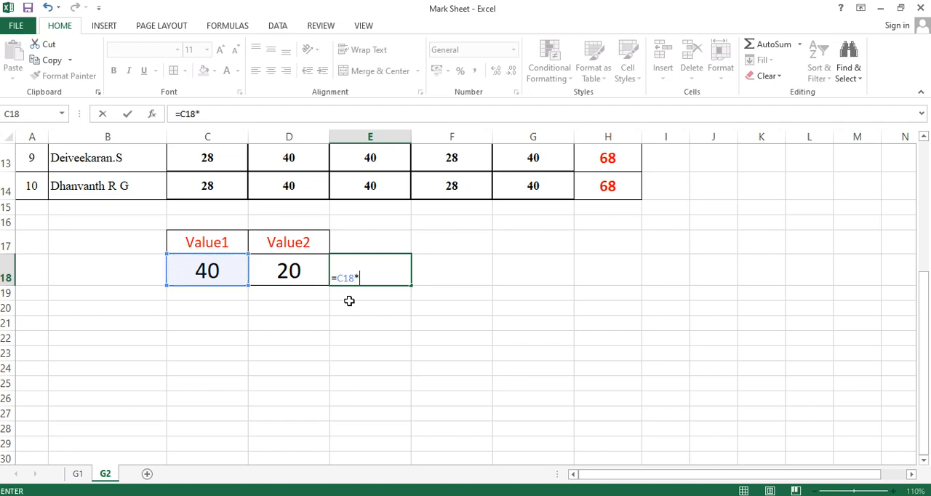
left_click(304, 274)
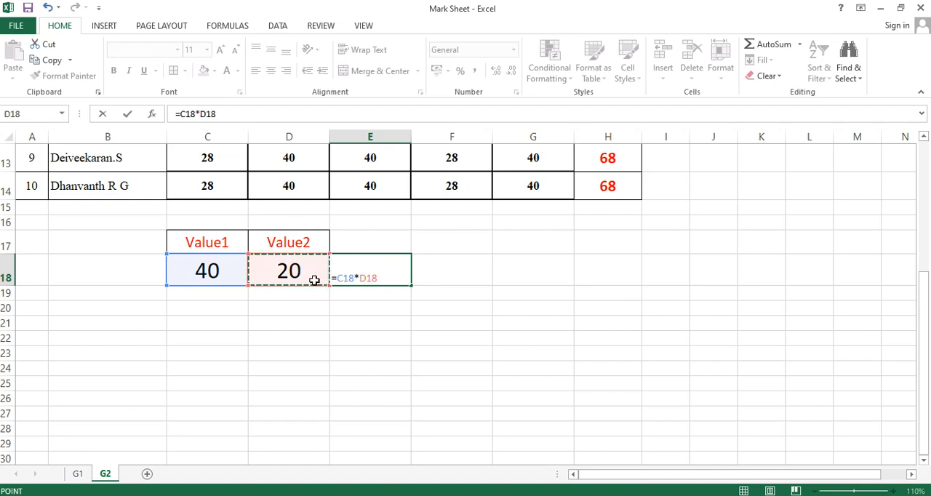
key("Return")
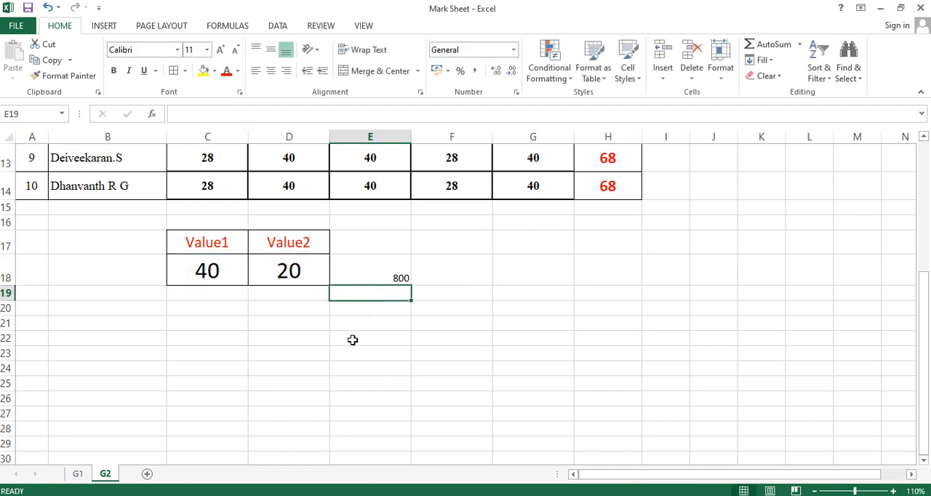
Enter the sample values 31 and 10 in C19:D19, and 20 and 5 in C20:D20
left_click(218, 294)
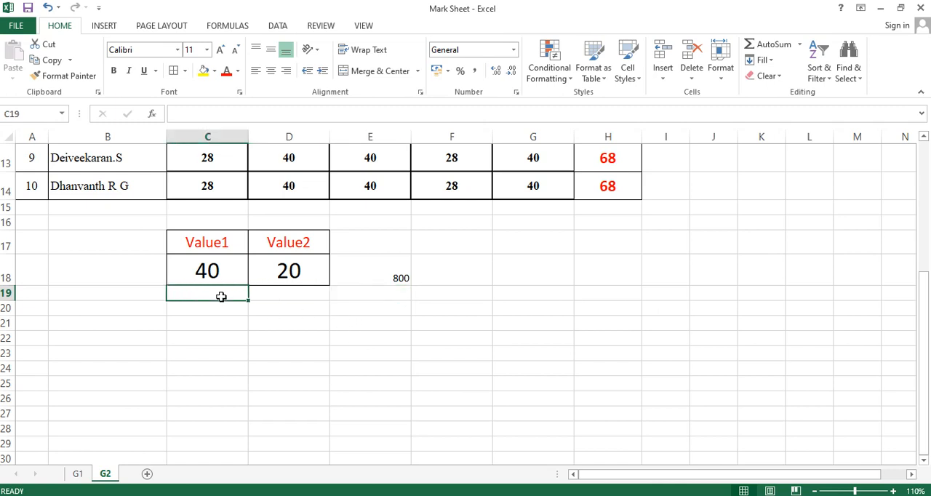
type("31")
left_click(283, 293)
type("10")
left_click(238, 307)
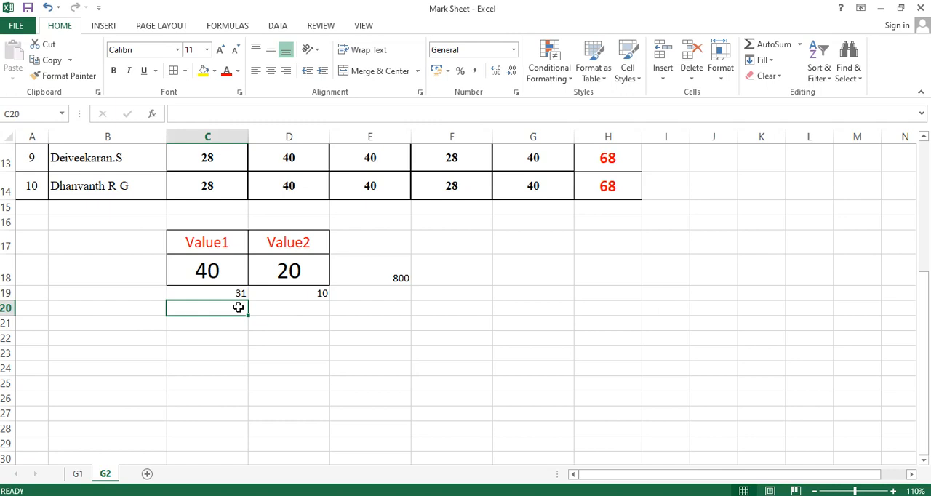
type("20")
left_click(279, 310)
type("5")
left_click(285, 356)
Copy the formatting of C18:D18 onto C19:D20 and the formatting of D18 onto E18:E20
left_click_drag(228, 275, 293, 271)
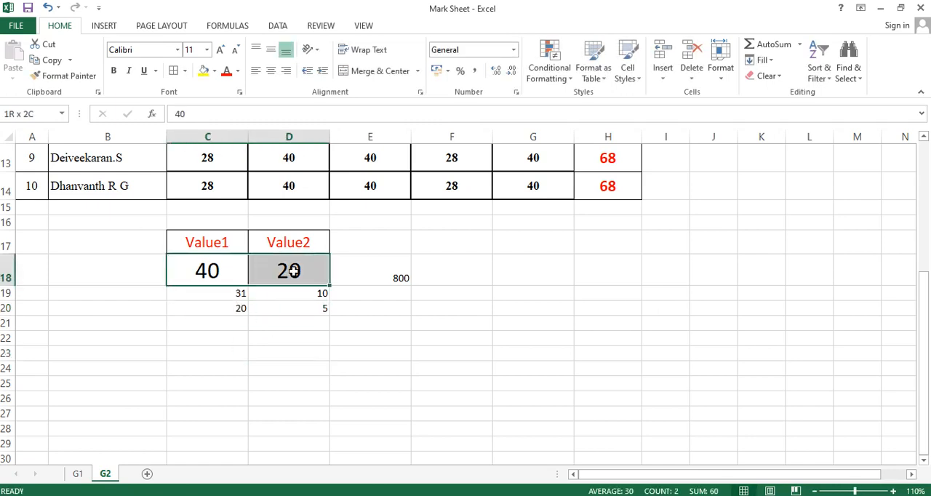
left_click(64, 76)
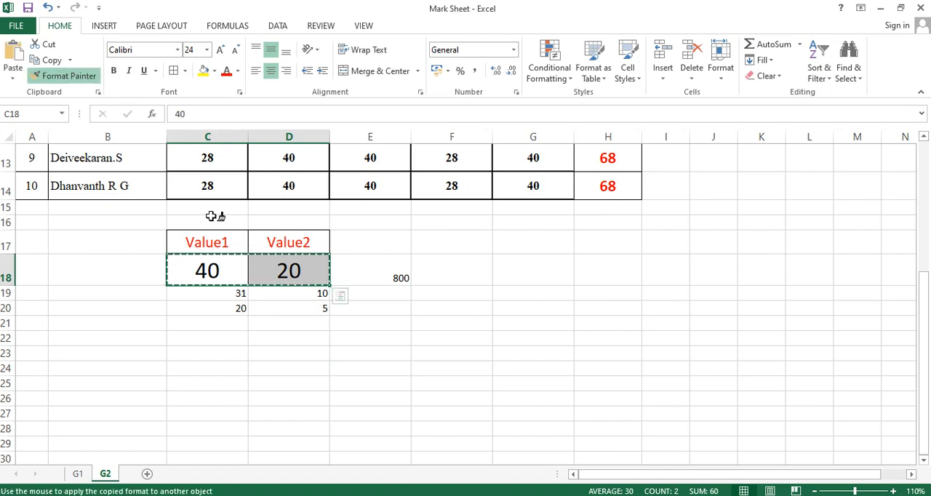
mouse_move(211, 295)
left_mouse_down()
mouse_move(305, 308)
mouse_move(291, 308)
left_mouse_up()
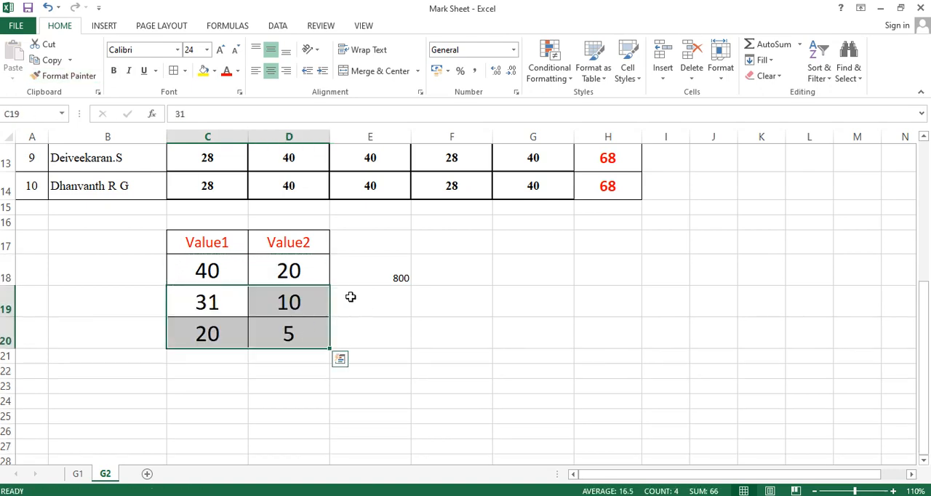
left_click(287, 280)
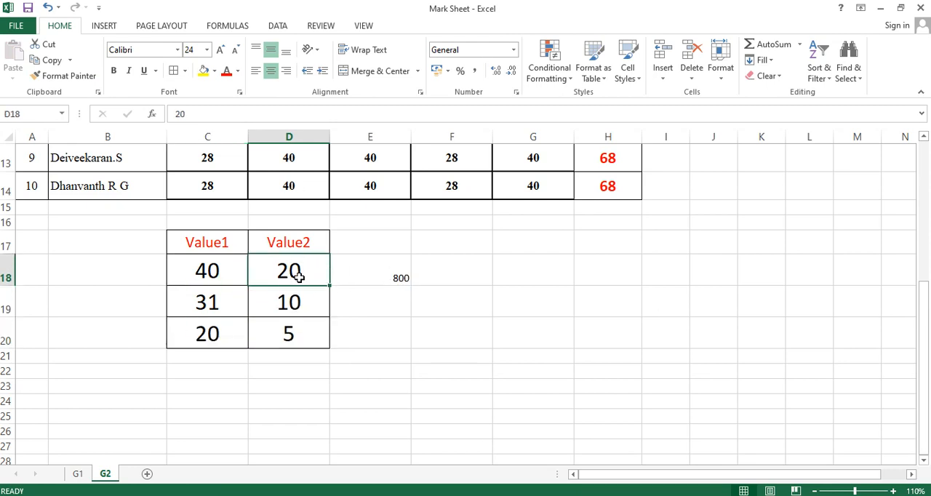
left_click(64, 75)
left_click_drag(357, 274, 375, 334)
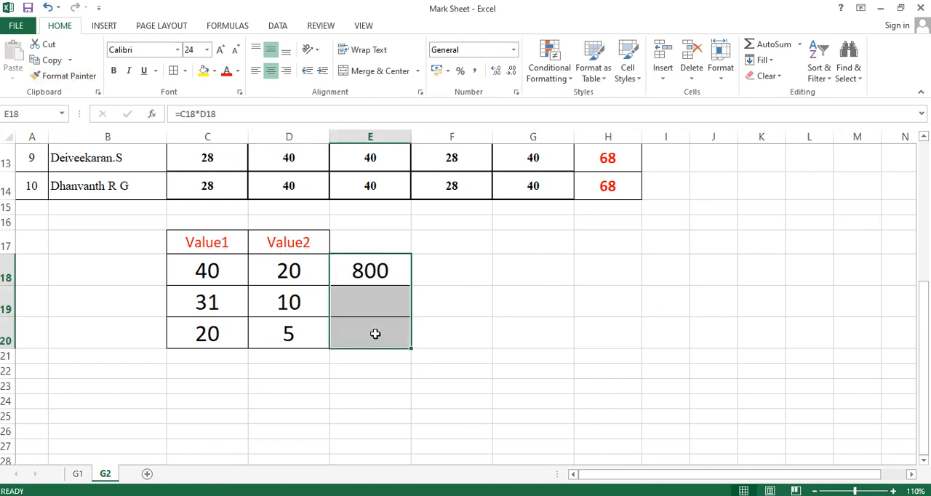
Add the heading Ans in E17 and give it the formatting of the Value2 heading
left_click(355, 243)
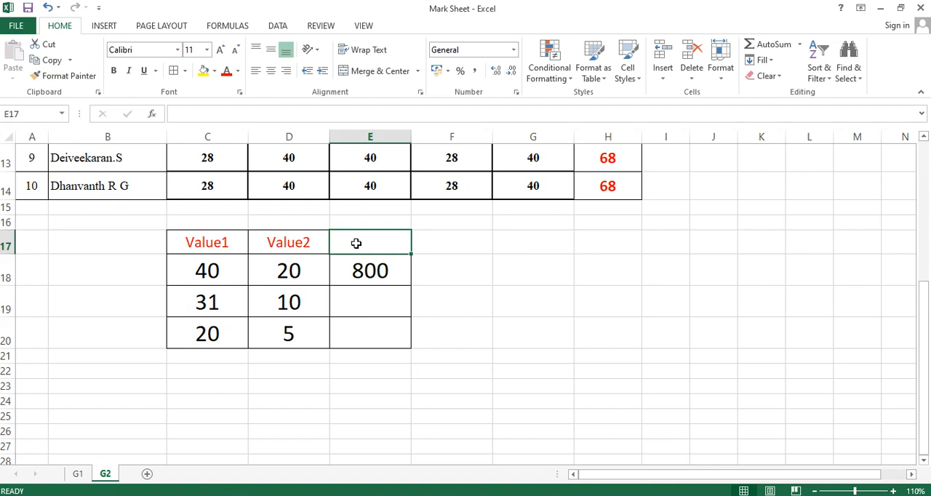
type("A")
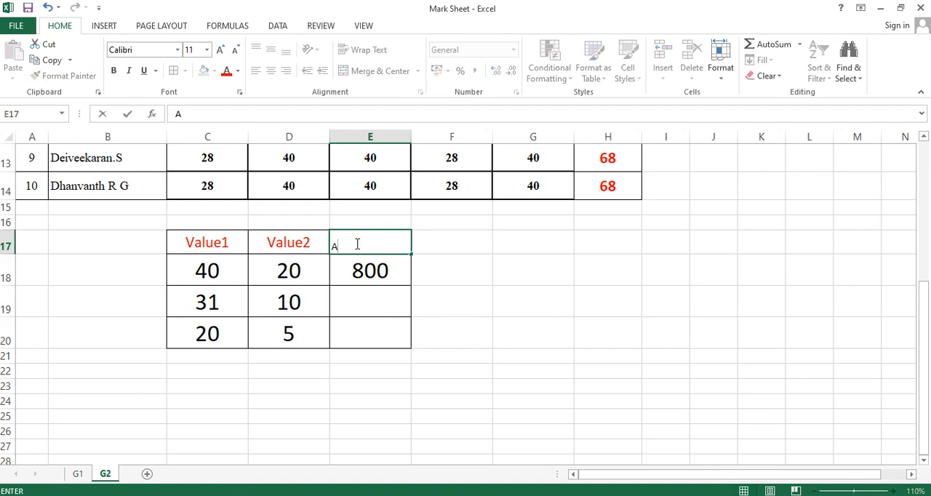
type("ns")
left_click(452, 333)
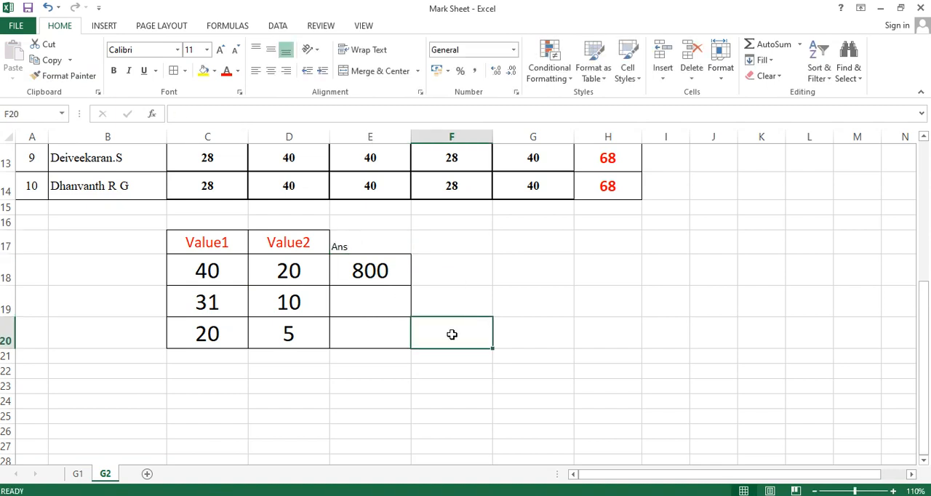
left_click(305, 243)
left_click(64, 76)
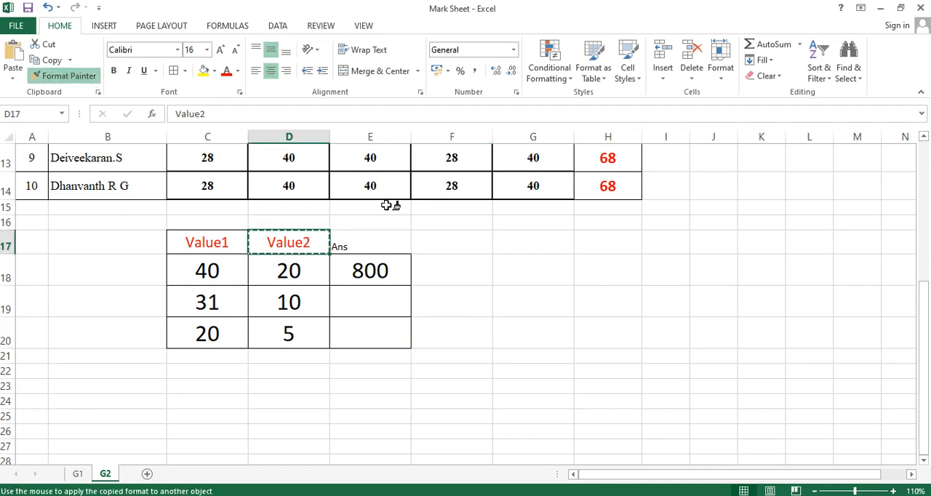
left_click(369, 247)
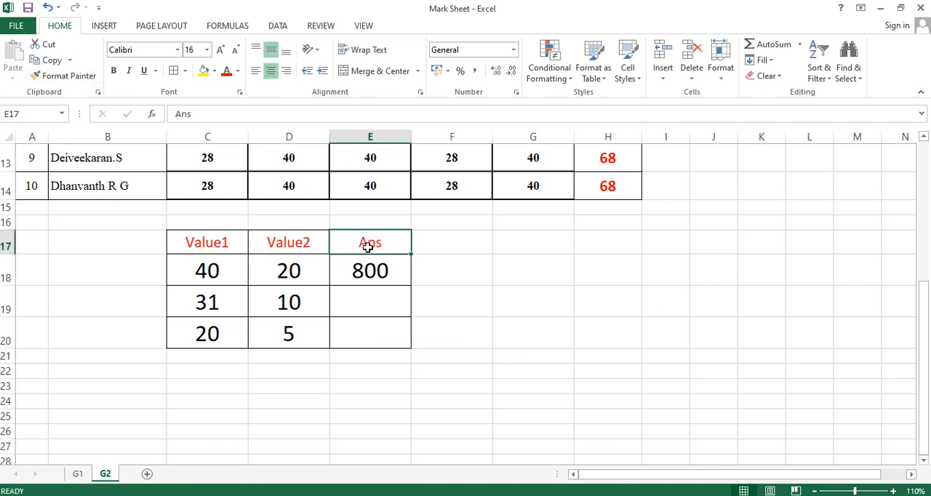
Color the Ans heading in E17 green and enlarge it to 22 pt
left_click(238, 71)
left_click(287, 193)
left_click(219, 52)
left_click(219, 52)
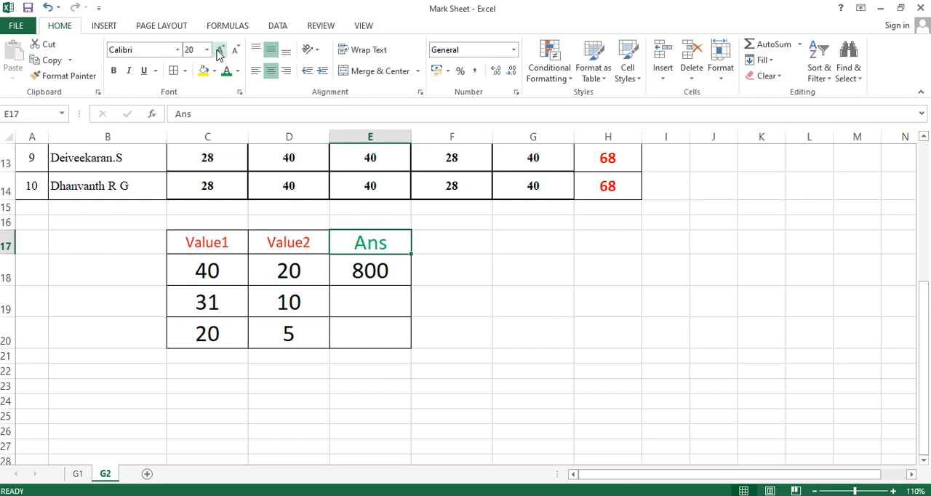
Fill the multiplication formula from E18 down to E20
left_click(533, 288)
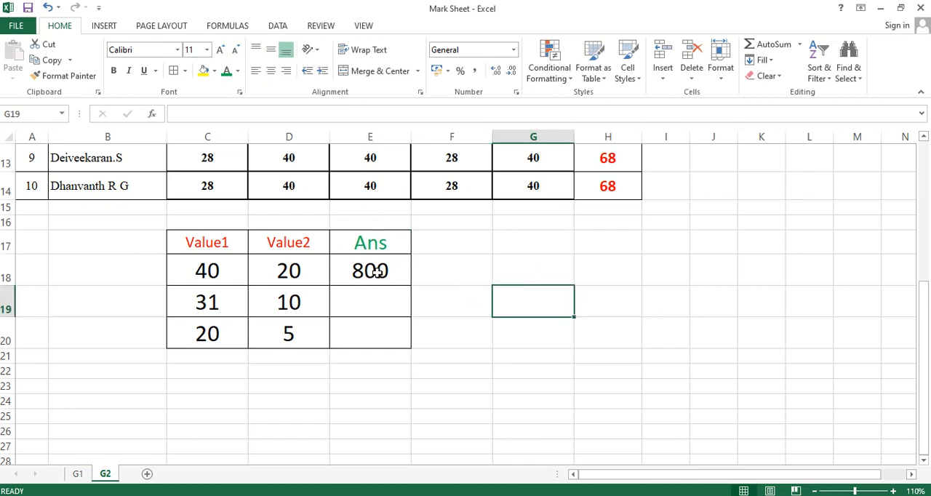
left_click(377, 271)
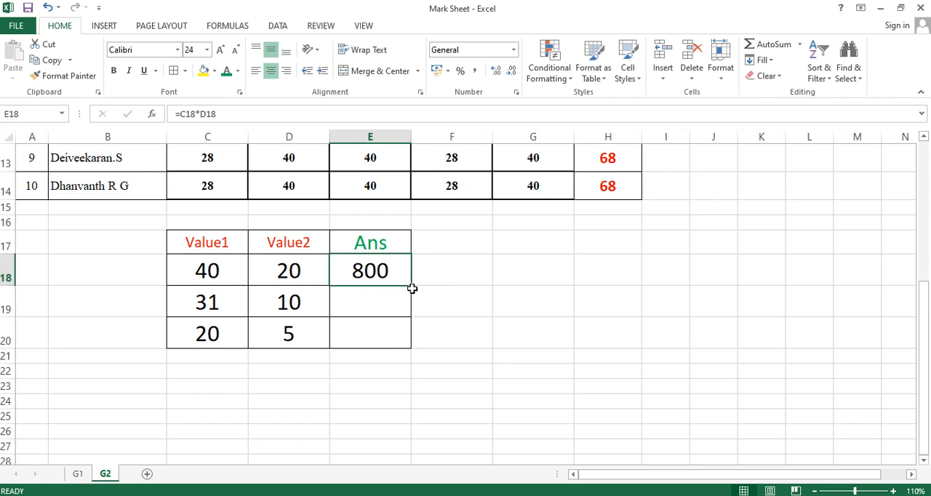
left_click_drag(413, 287, 414, 349)
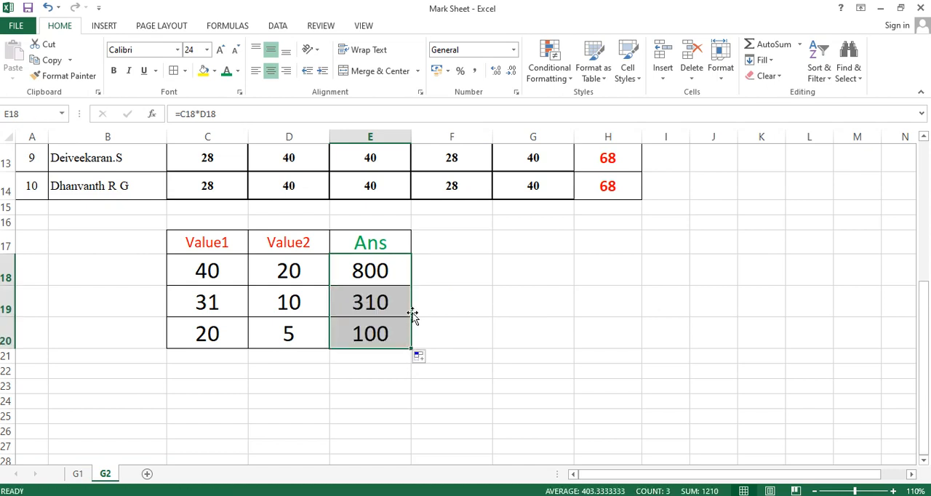
Change the heading in E17 to "Ans *"
left_click(386, 242)
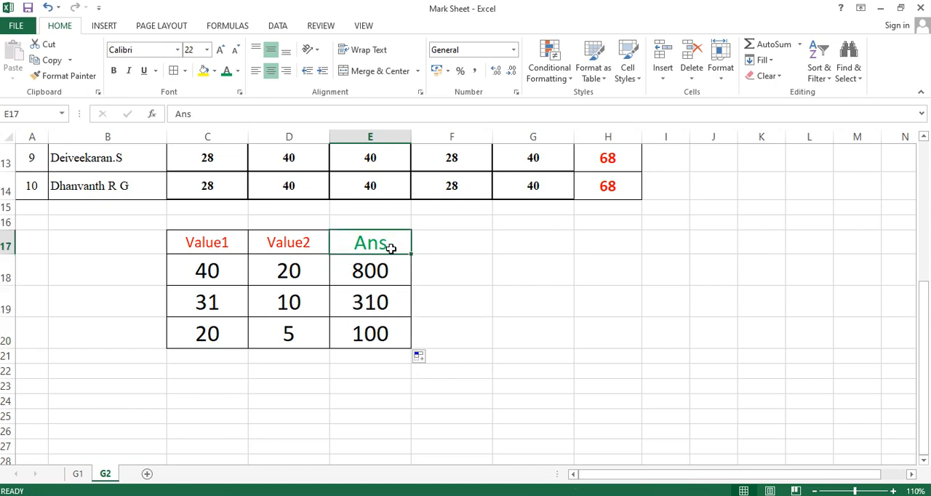
double_click(392, 246)
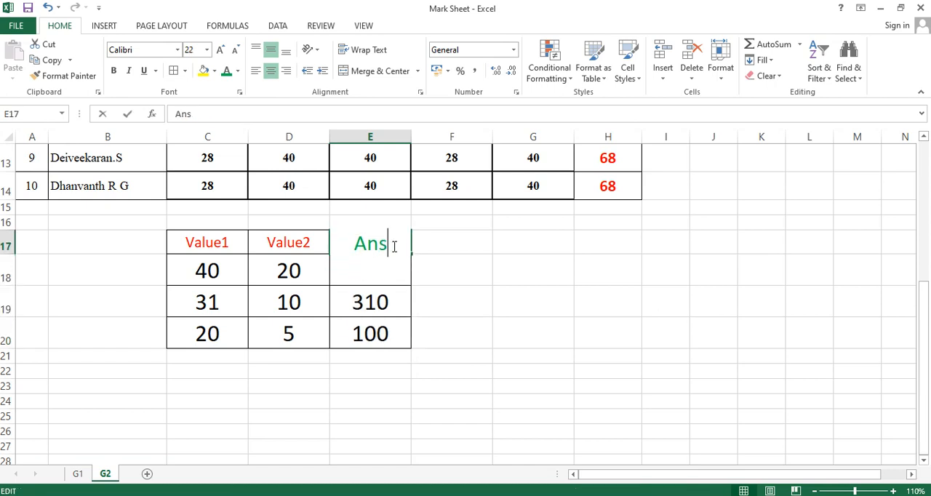
left_click(449, 299)
left_click(394, 247)
double_click(393, 247)
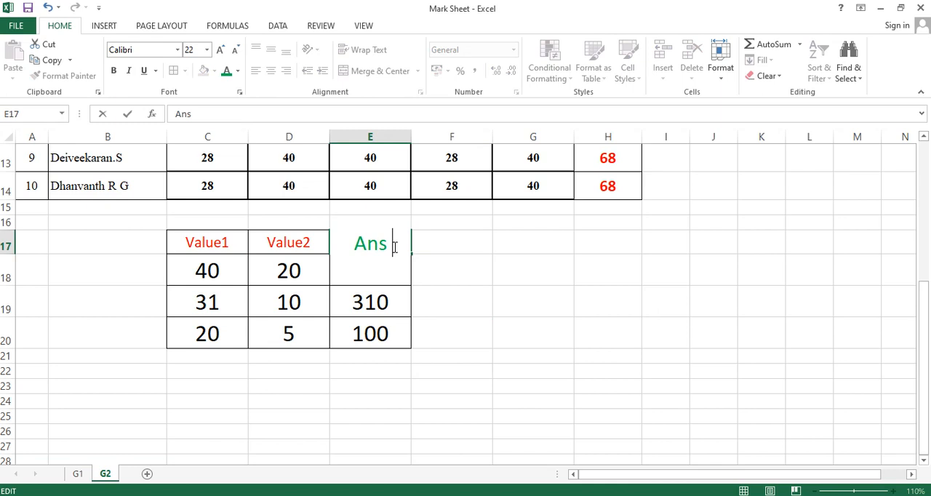
type("*")
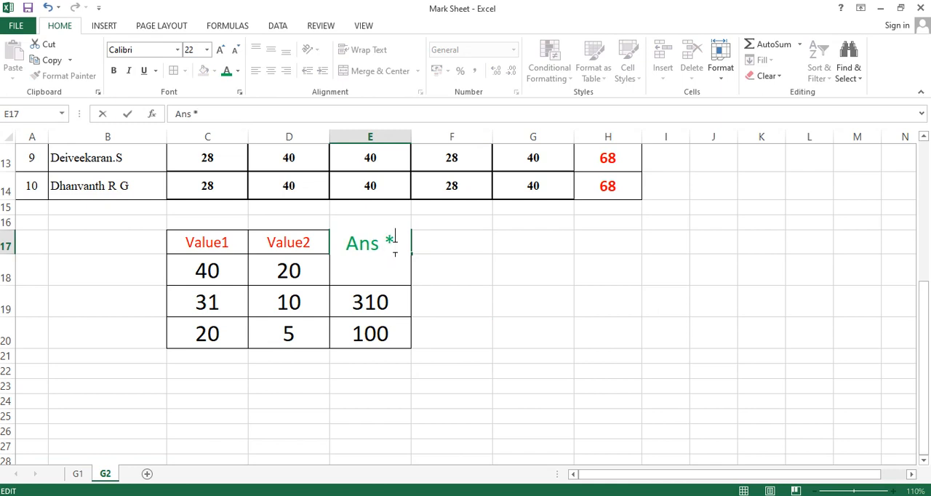
left_click(418, 300)
Add the heading "Div /" in F17 with the formatting of the "Ans *" heading
left_click(437, 239)
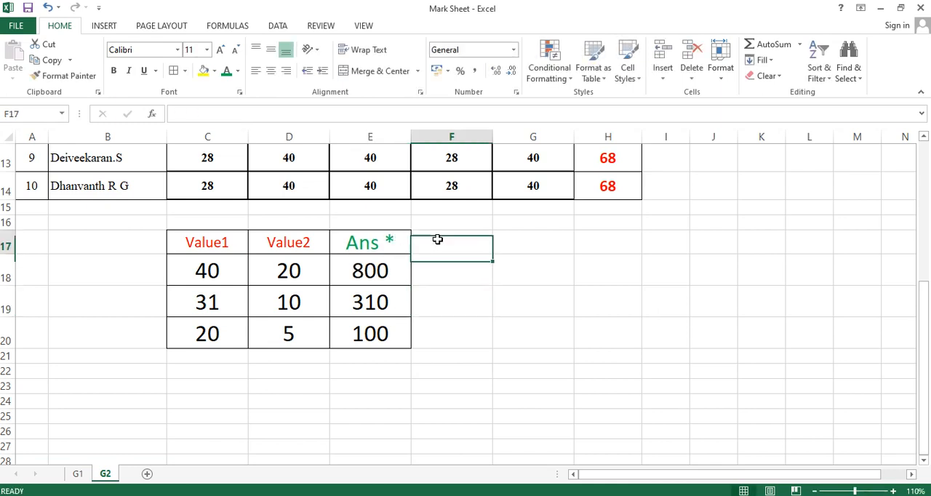
type("Di")
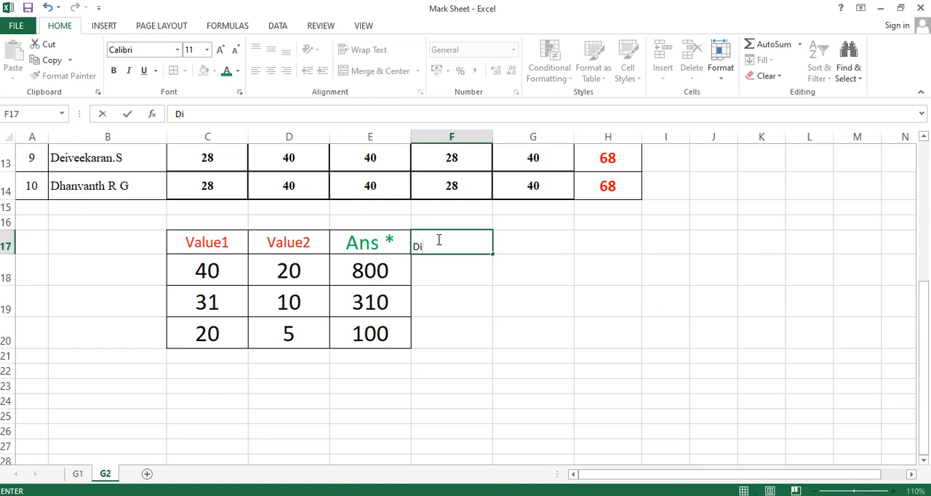
left_click(392, 243)
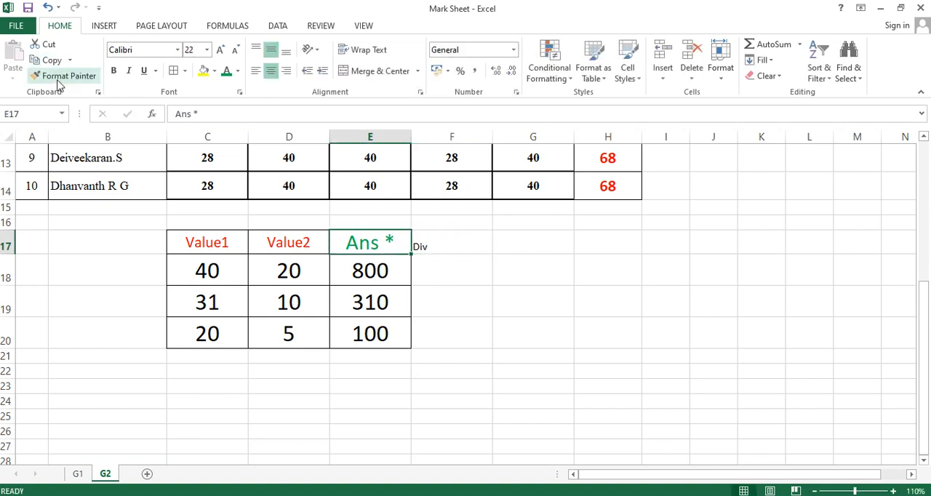
left_click(64, 76)
left_click(429, 242)
double_click(486, 243)
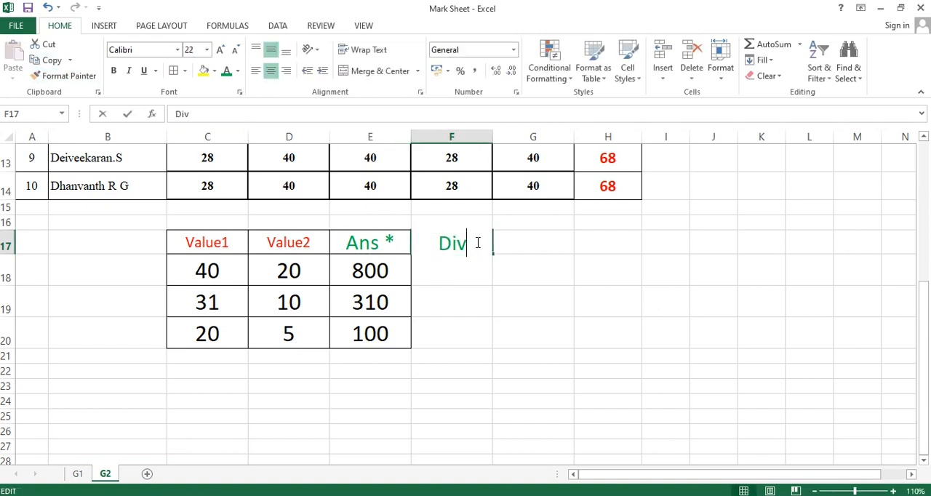
type("/")
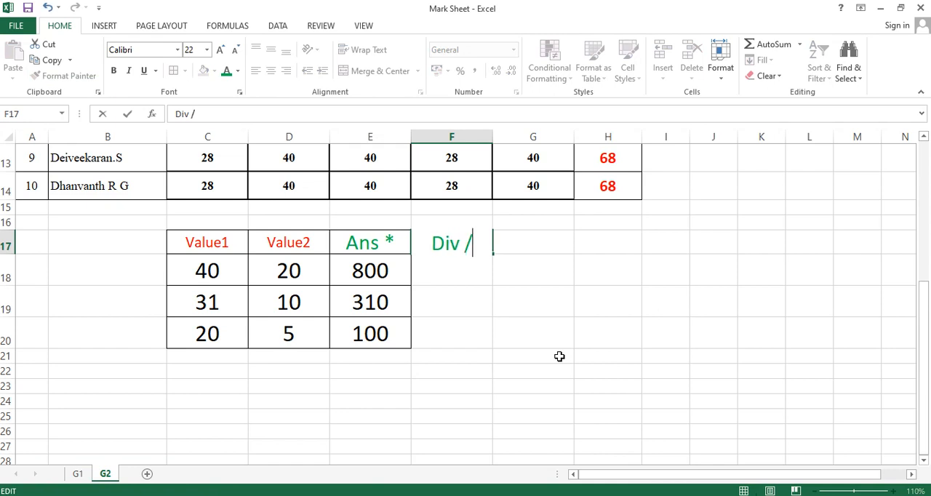
left_click(575, 405)
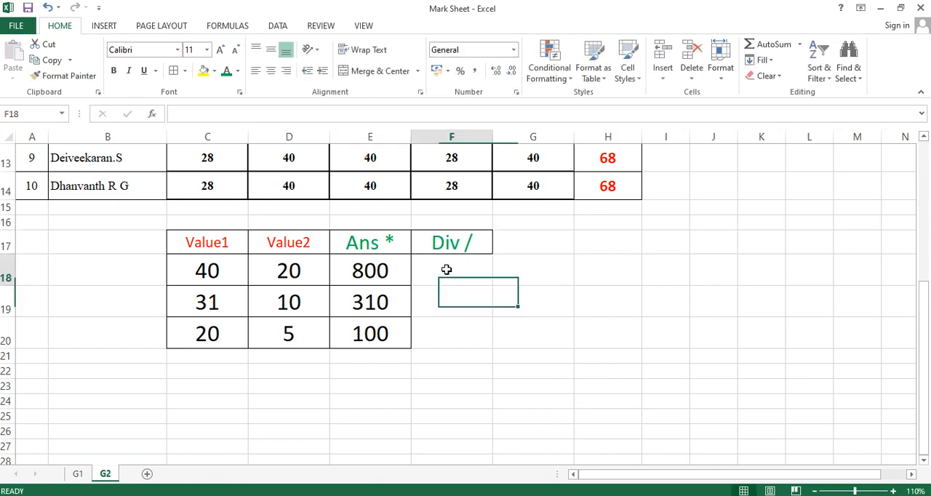
Add borders to F18:F20 and divide the first pair of values in F18 with the formula =C18/D18
left_click_drag(449, 270, 458, 336)
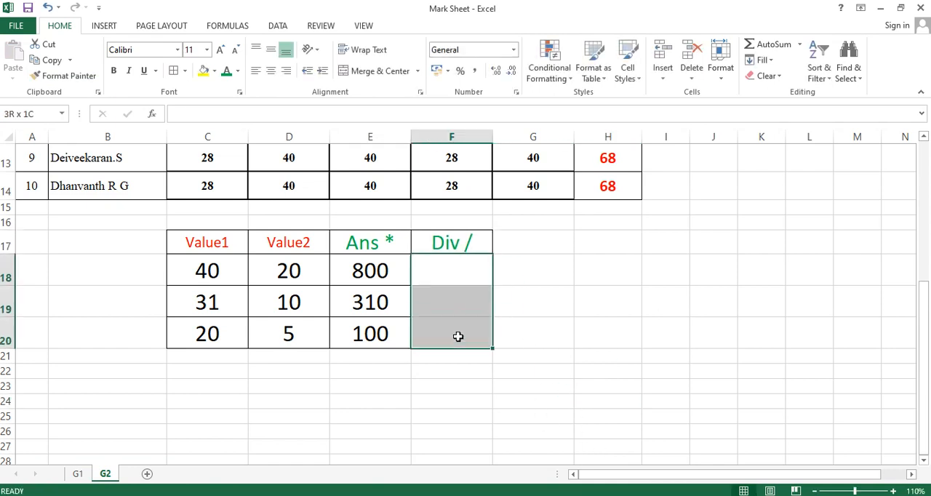
double_click(440, 279)
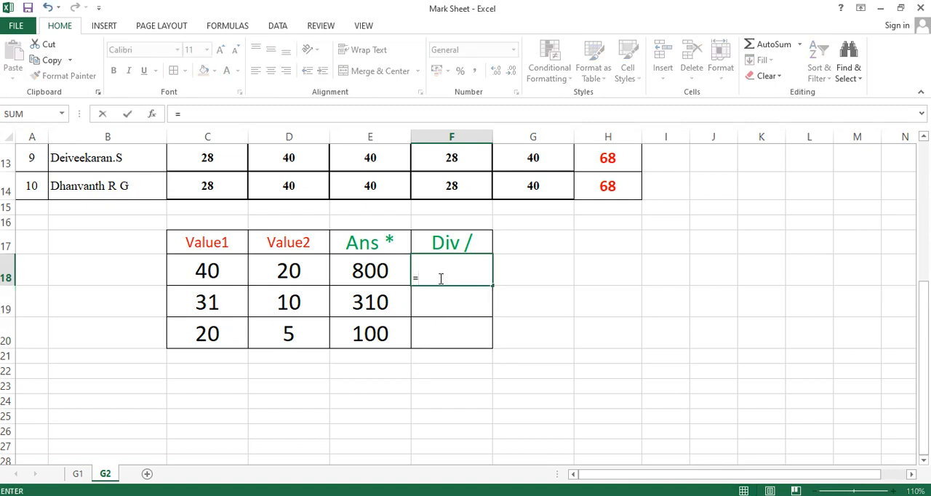
left_click(226, 276)
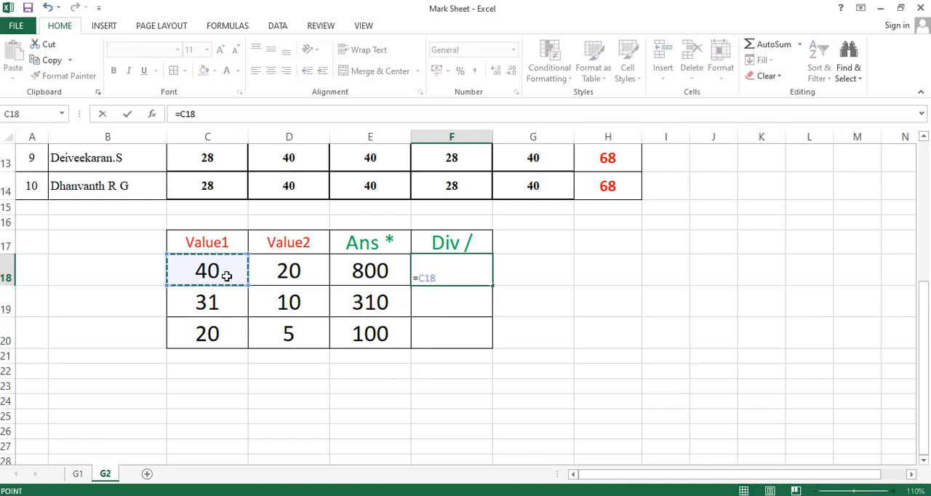
type("/")
left_click(317, 272)
key("Return")
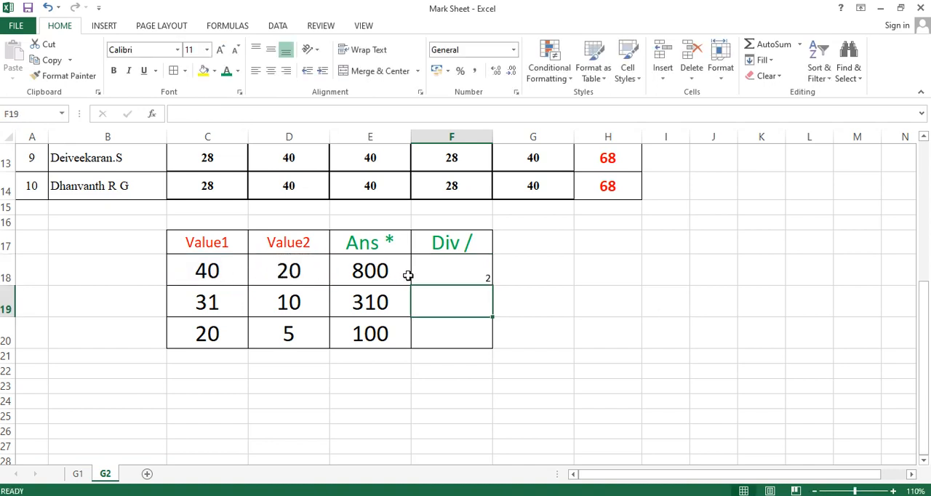
Copy the formatting of E18 onto F18:F20 and fill the division formula from F18 down to F20
left_click(379, 270)
left_click(85, 80)
left_click_drag(457, 272, 463, 331)
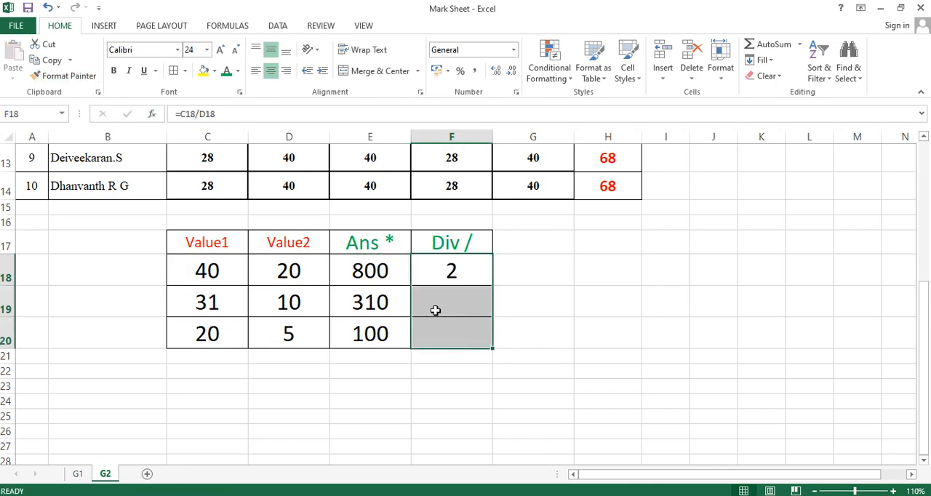
left_click(465, 277)
left_click_drag(493, 287, 496, 348)
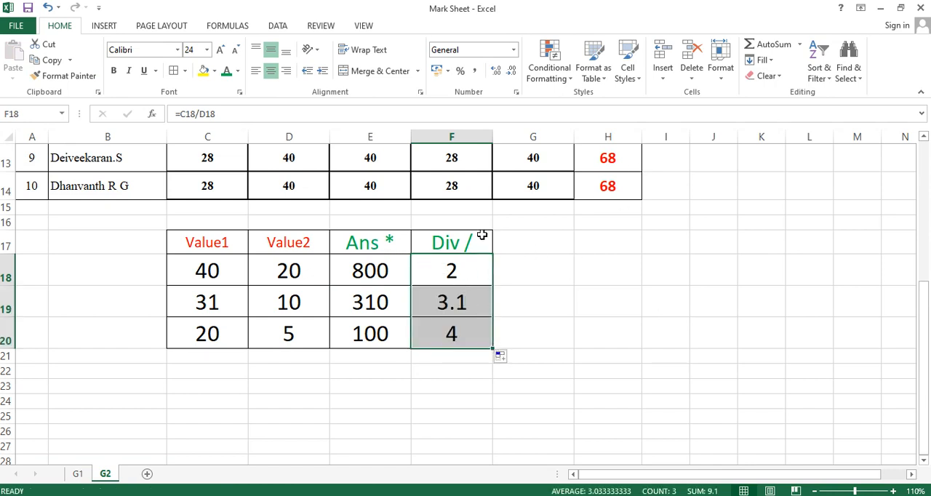
Add the headings "Add +" in G17 and "Sub -" in H17 with the formatting of the "Div /" heading
left_click(507, 247)
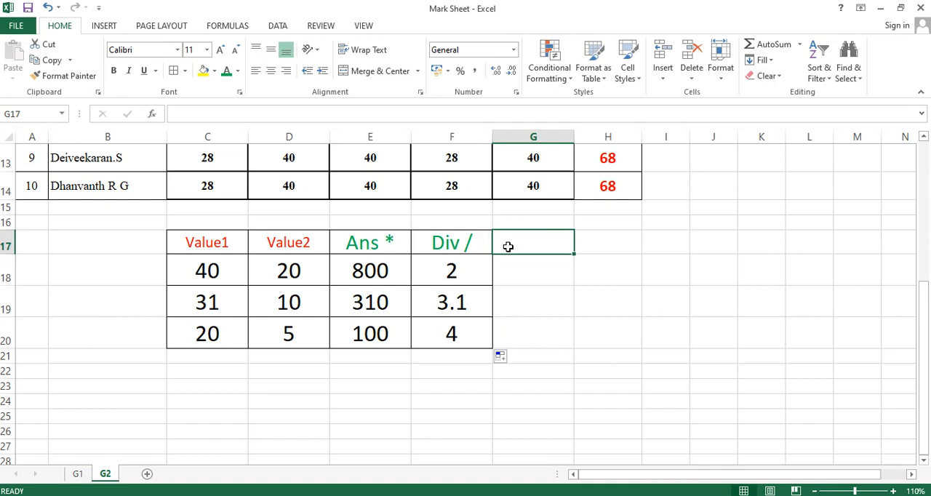
type("Add +")
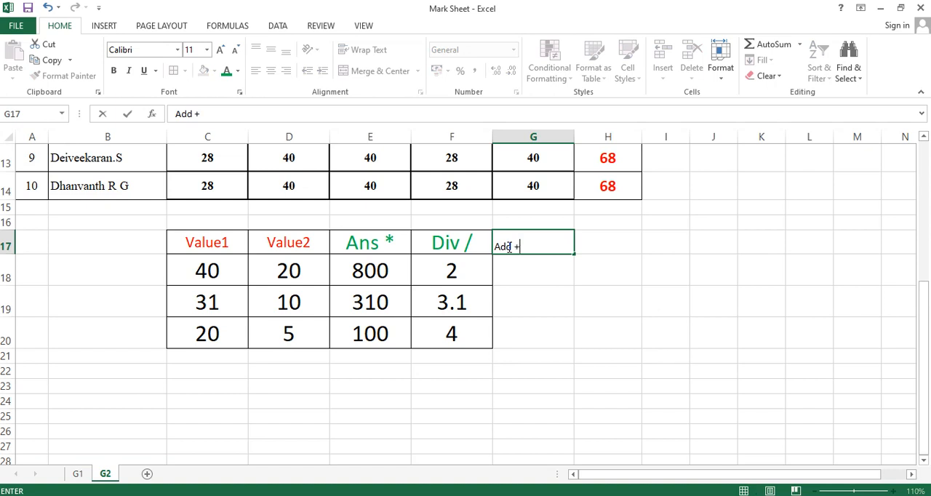
left_click(579, 316)
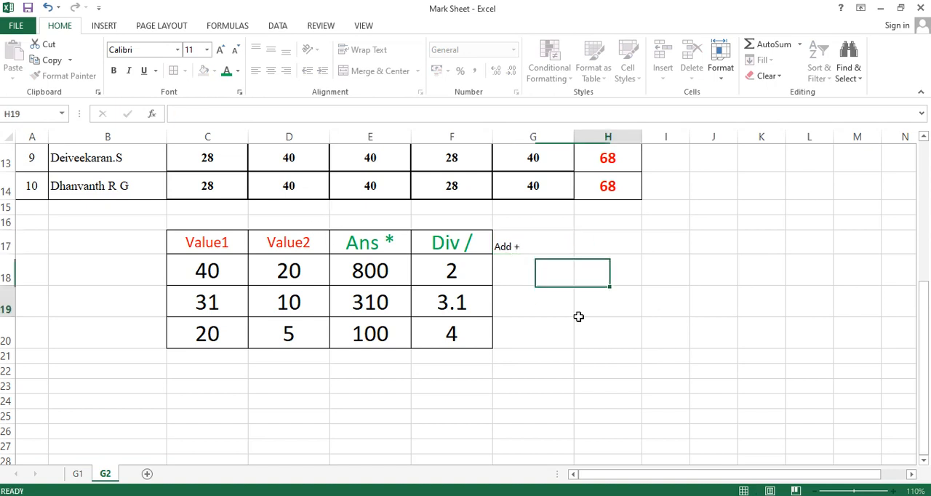
left_click(602, 240)
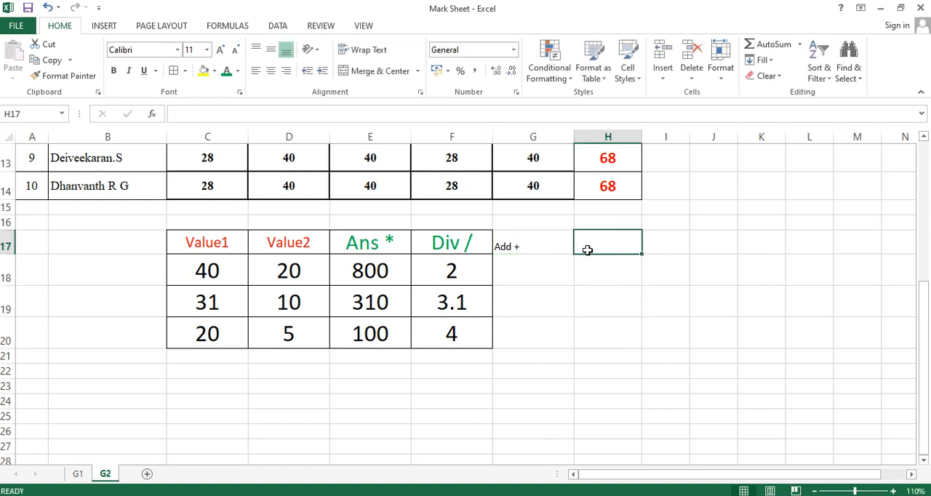
type("Sub -")
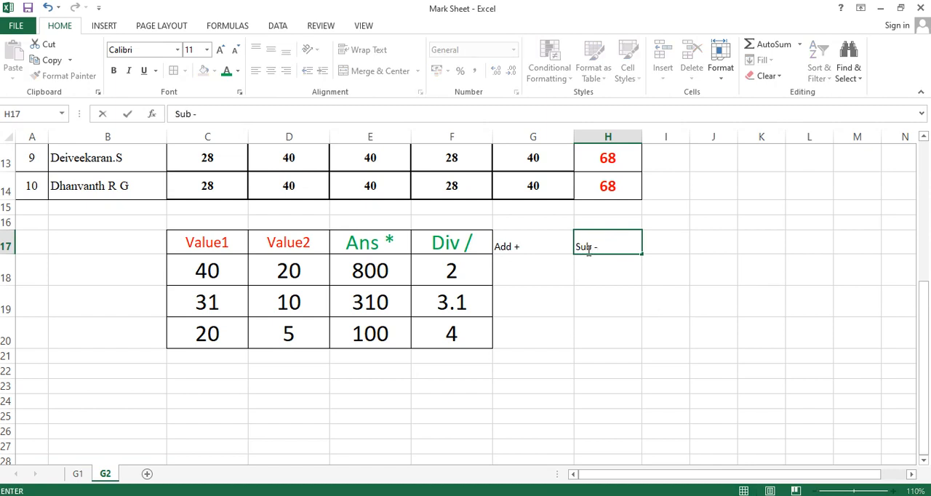
left_click(573, 360)
left_click(468, 251)
left_click(93, 78)
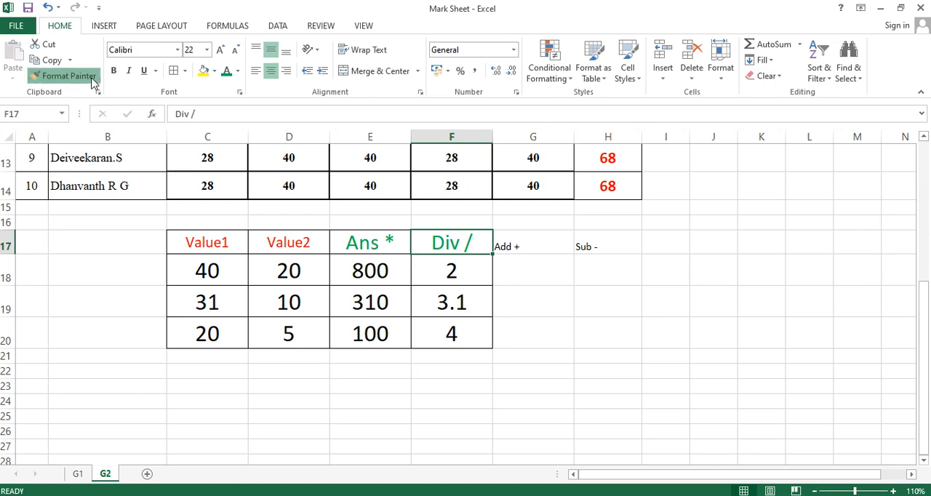
left_click_drag(542, 246, 592, 246)
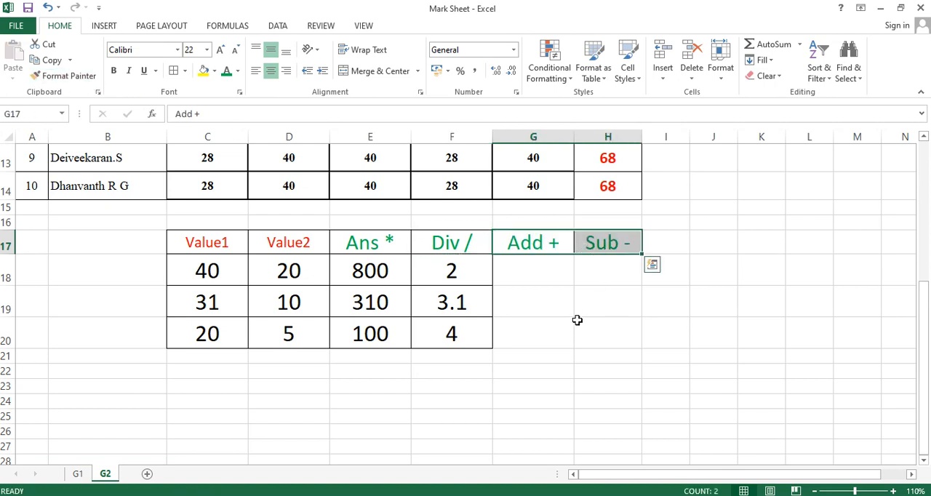
Add borders to the empty answer cells G18:H20
left_click_drag(526, 269, 604, 326)
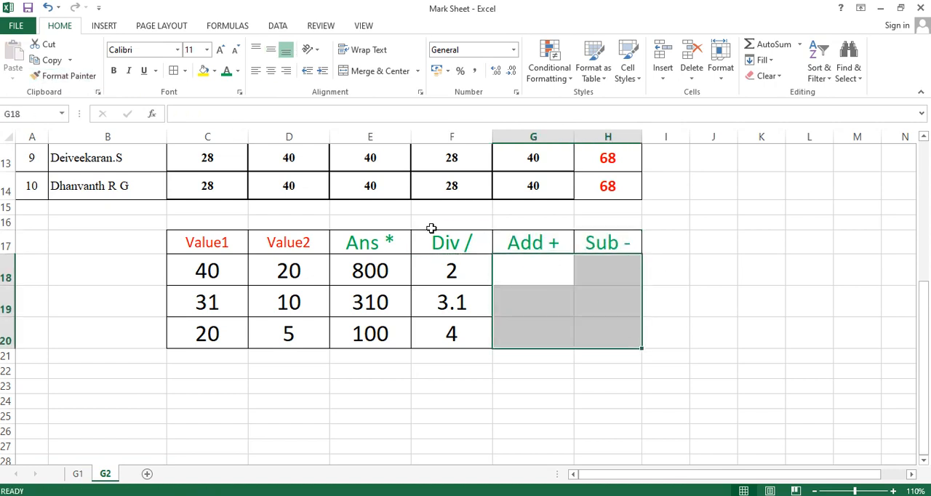
left_click(174, 71)
left_click(533, 431)
Add the first pair of values in G18 with the formula =C18+D18 and fill it down to G20
double_click(530, 271)
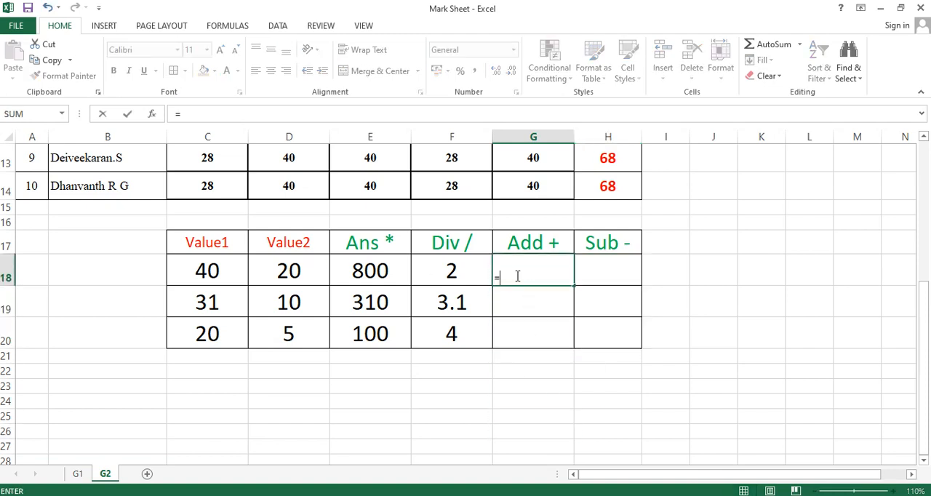
left_click(231, 272)
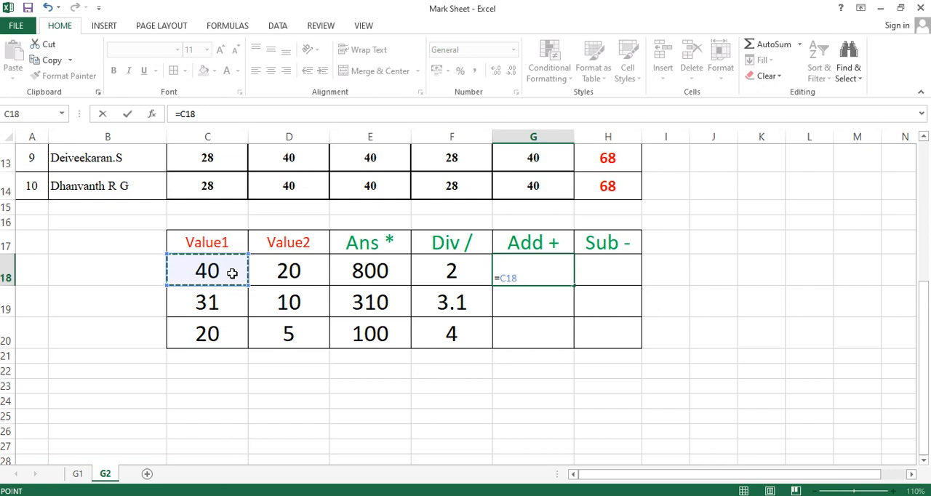
type("+")
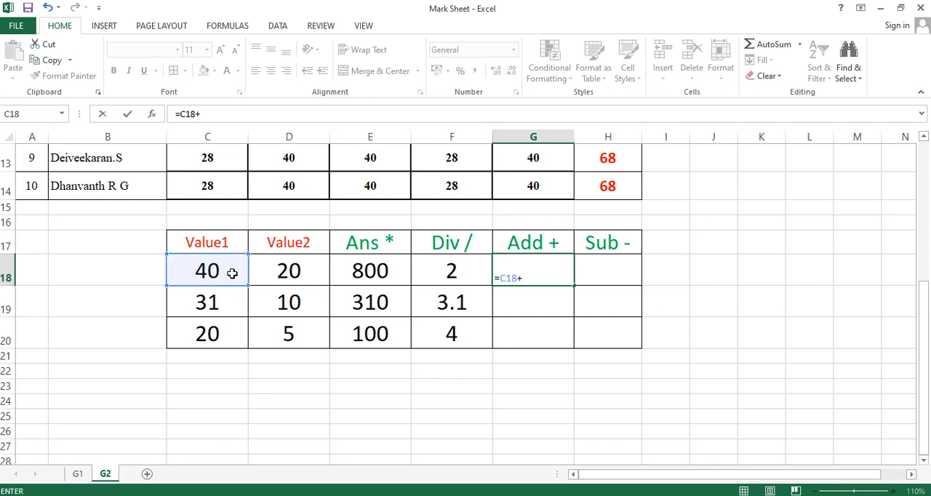
left_click(312, 270)
key("Return")
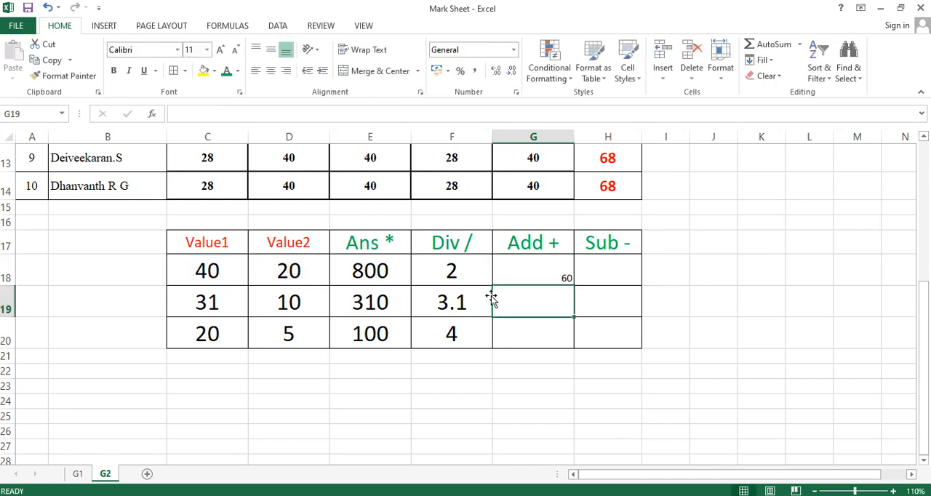
left_click(554, 264)
left_click_drag(574, 285, 574, 344)
Copy the formatting of the division result in F18 onto G18:H20
left_click(475, 277)
left_click(72, 81)
left_click_drag(515, 283, 611, 338)
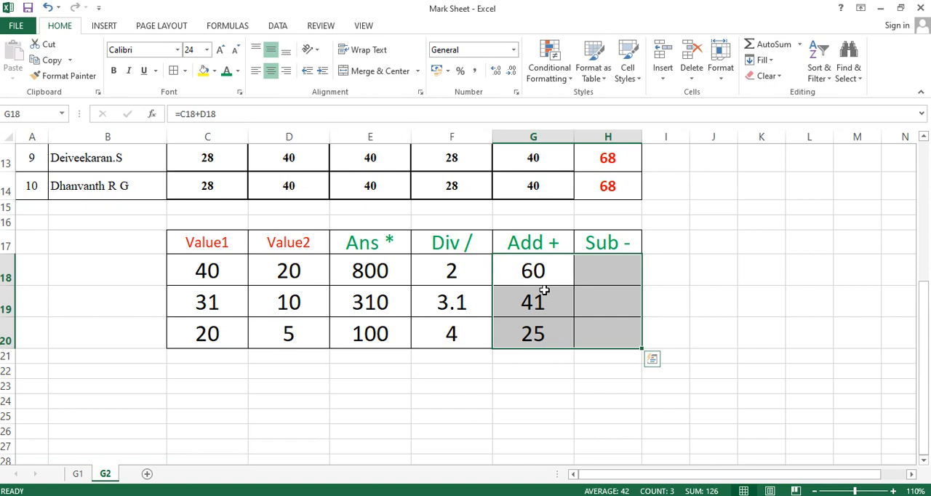
Subtract the first pair of values in H18 with the formula =C18-D18 and fill it down to H20
left_click(599, 273)
double_click(599, 273)
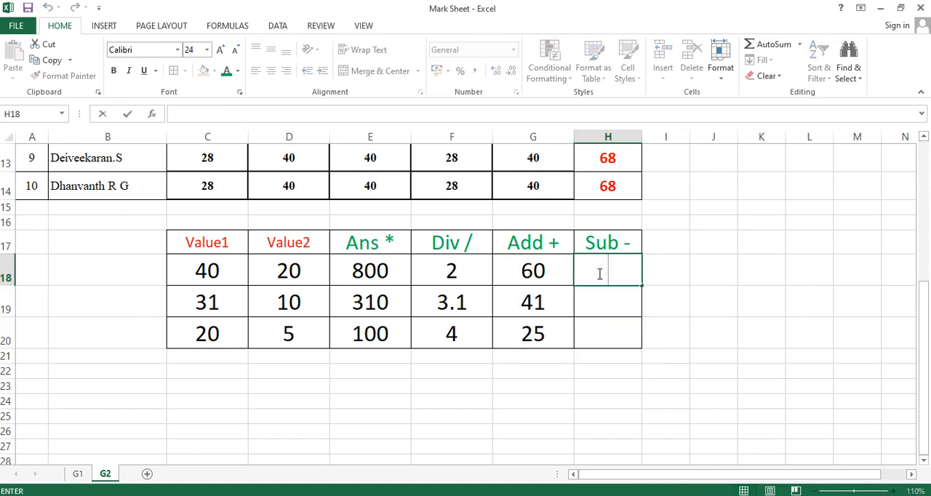
type("=")
left_click(230, 272)
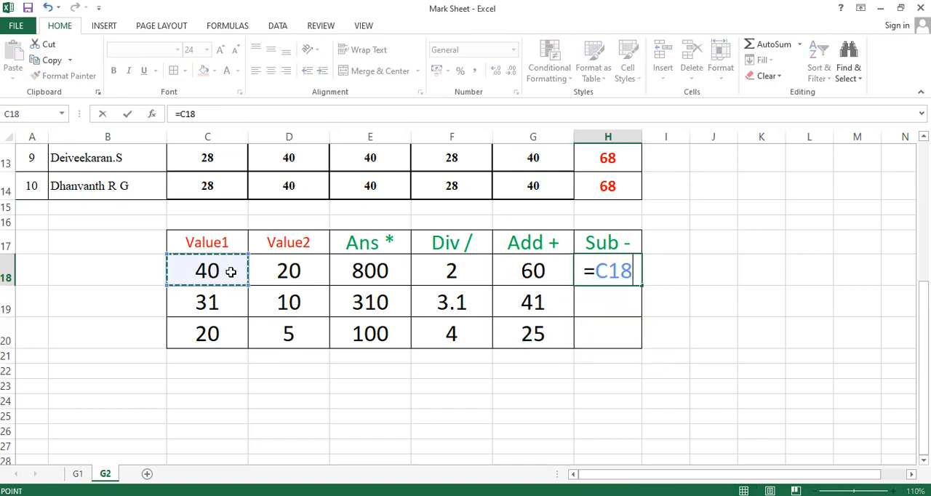
type("-")
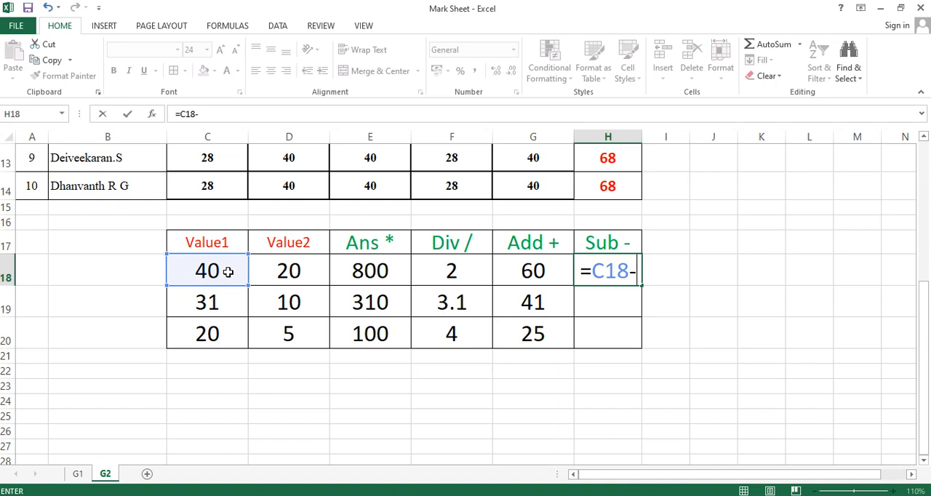
left_click(290, 271)
key("Return")
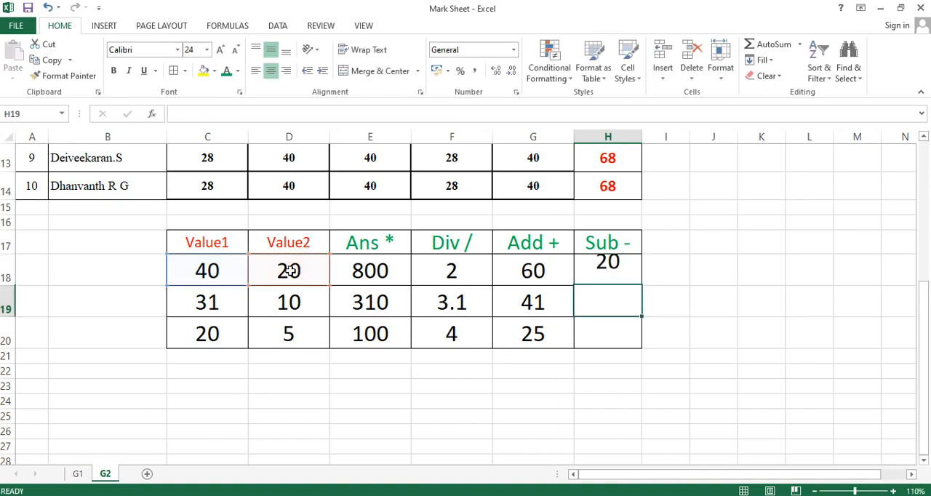
left_click(600, 264)
left_click_drag(643, 287, 644, 350)
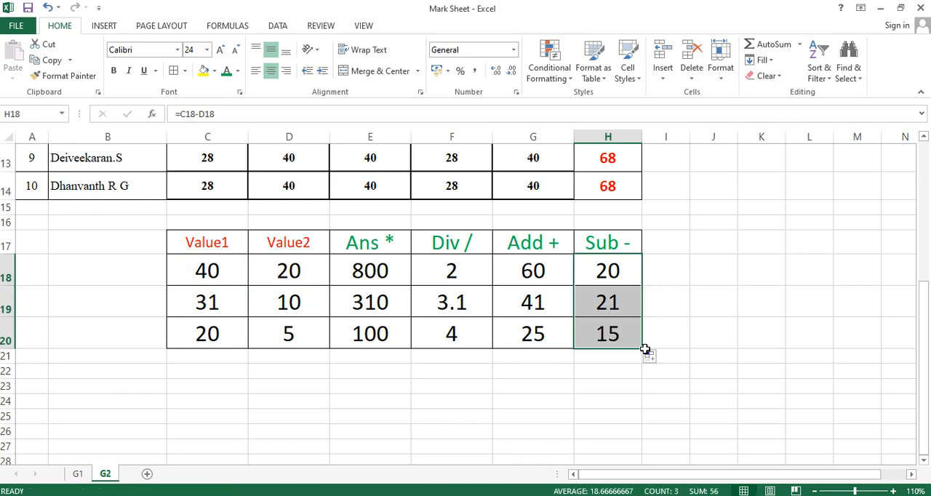
Review the marks table and formula examples on the G2 sheet and the marks table on the G1 sheet
scroll(357, 305, "up", 3)
scroll(493, 297, "down", 2)
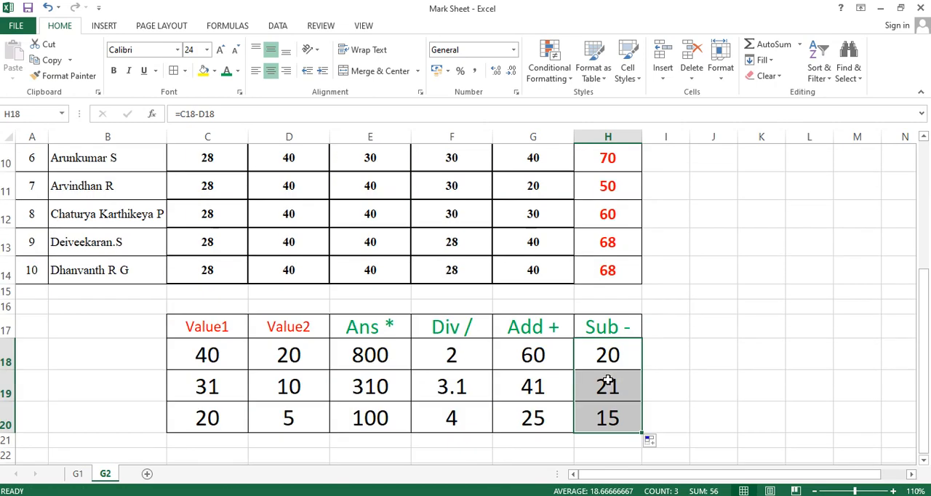
scroll(308, 386, "down", 1)
scroll(270, 262, "up", 4)
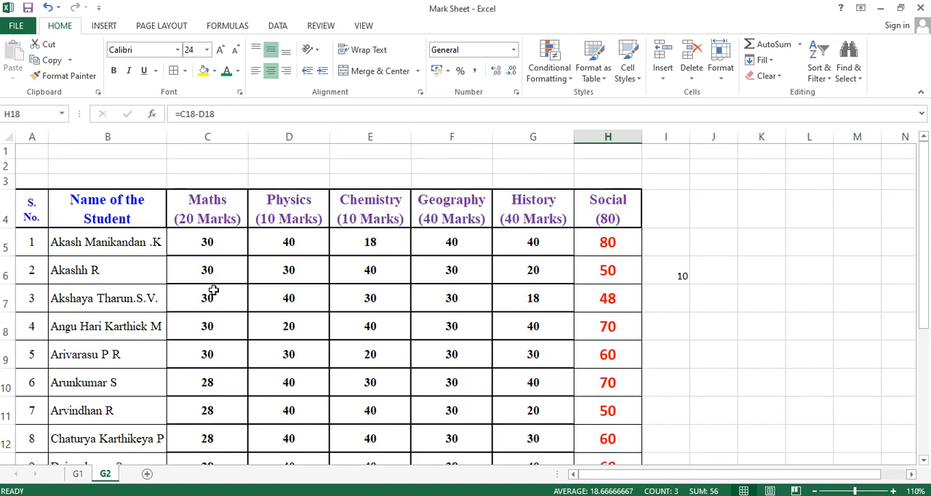
scroll(619, 301, "down", 3)
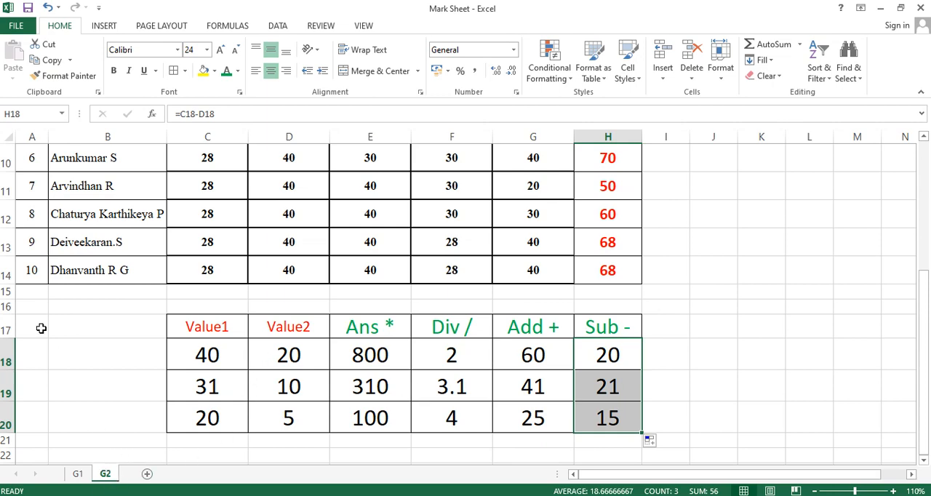
scroll(67, 434, "up", 1)
scroll(67, 434, "up", 2)
scroll(220, 357, "down", 1)
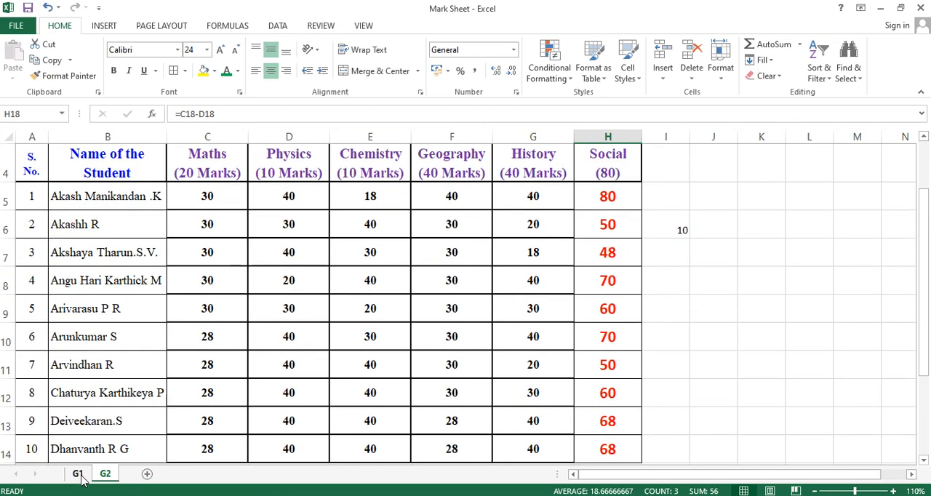
left_click(81, 474)
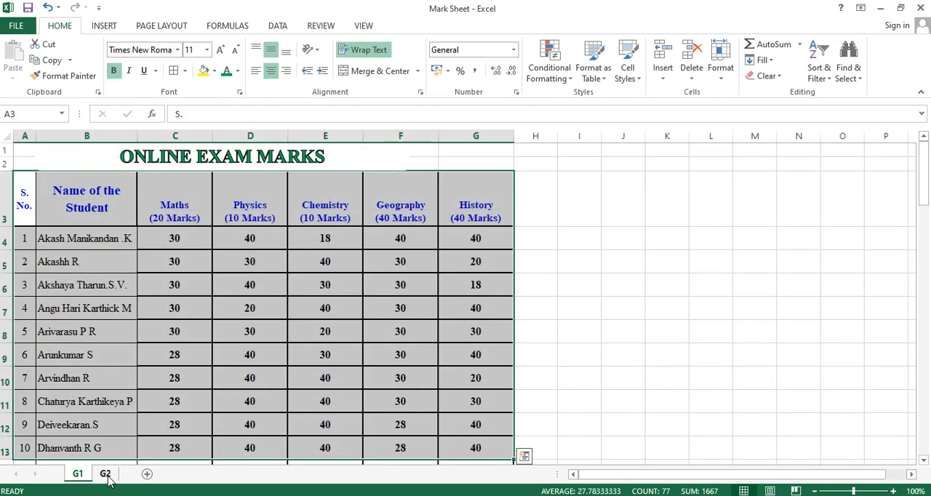
left_click(106, 474)
scroll(135, 440, "up", 1)
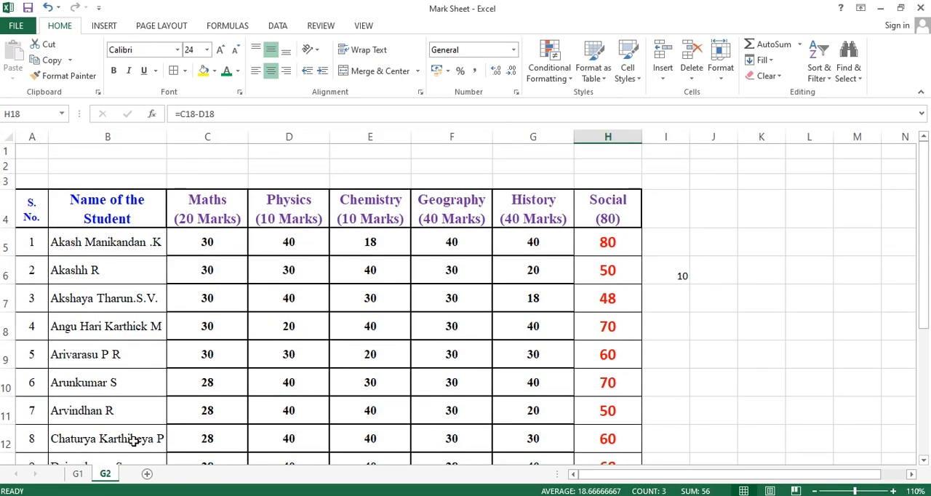
scroll(106, 477, "down", 1)
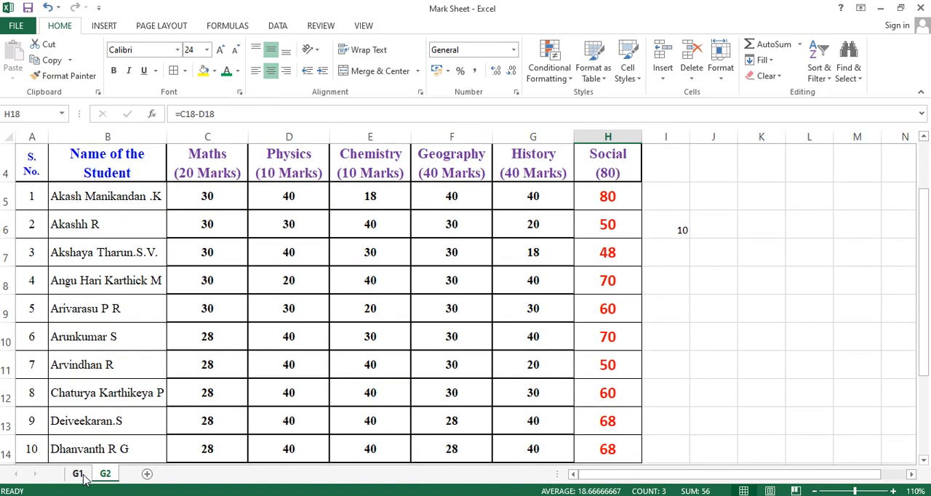
left_click(77, 476)
right_click(77, 475)
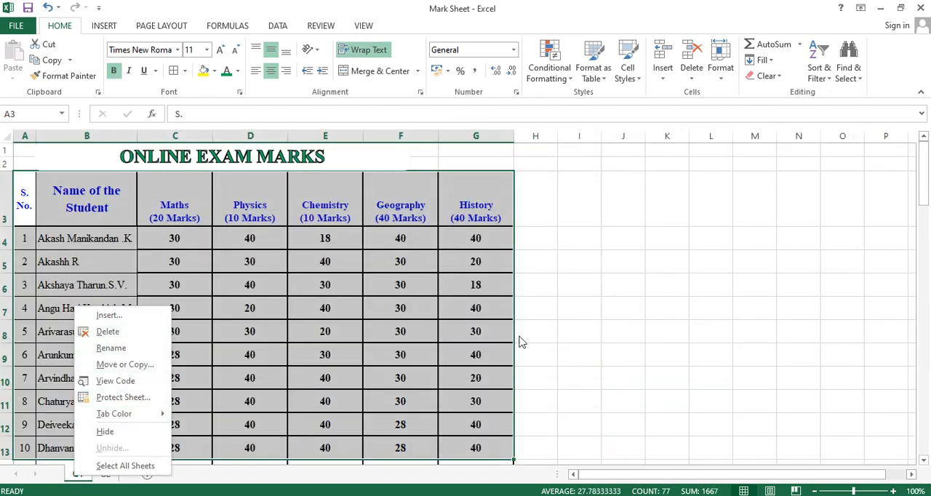
key("Escape")
left_click(575, 282)
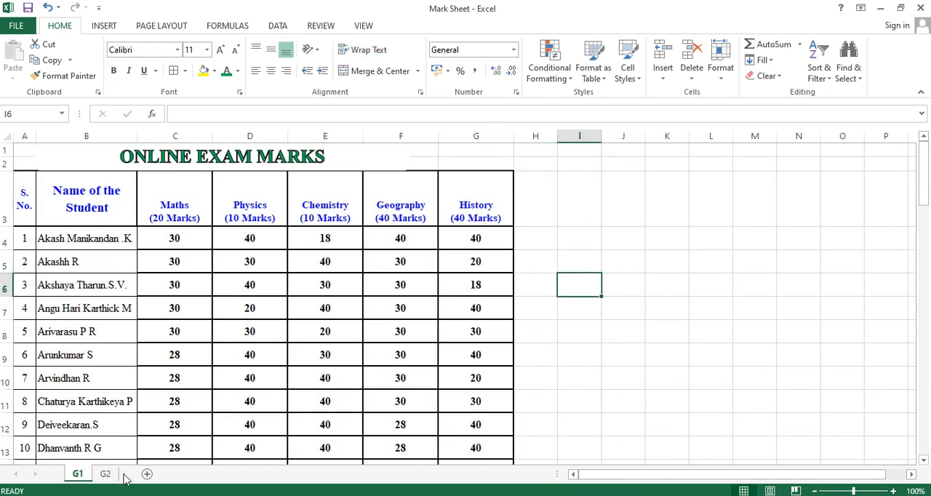
scroll(104, 472, "down", 2)
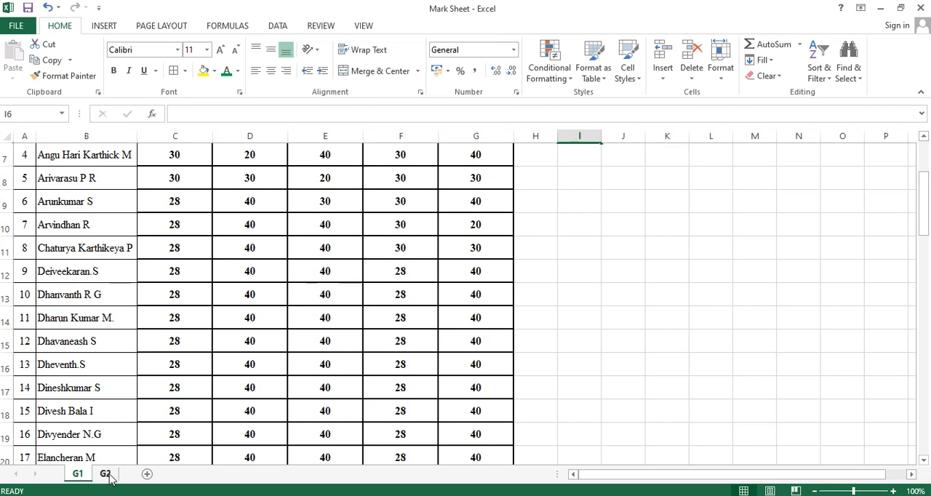
Create a copy of the G2 sheet in a new workbook
right_click(105, 473)
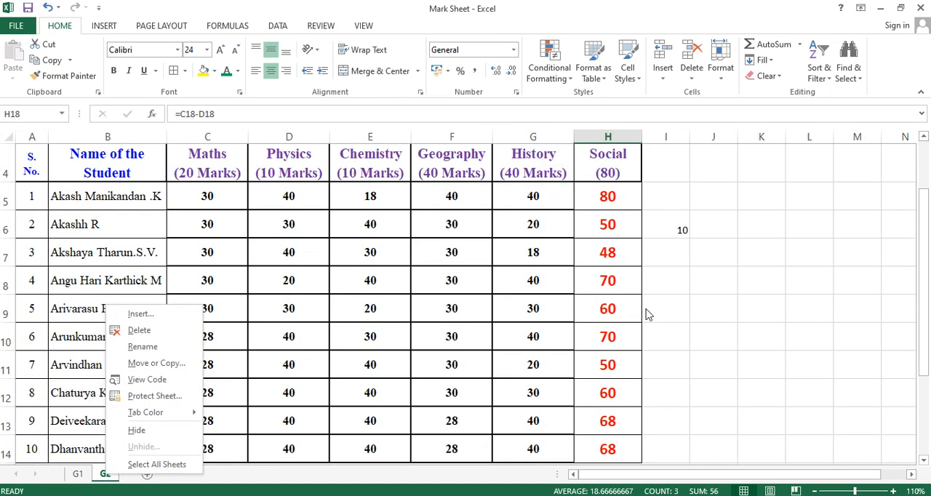
left_click(178, 449)
right_click(113, 475)
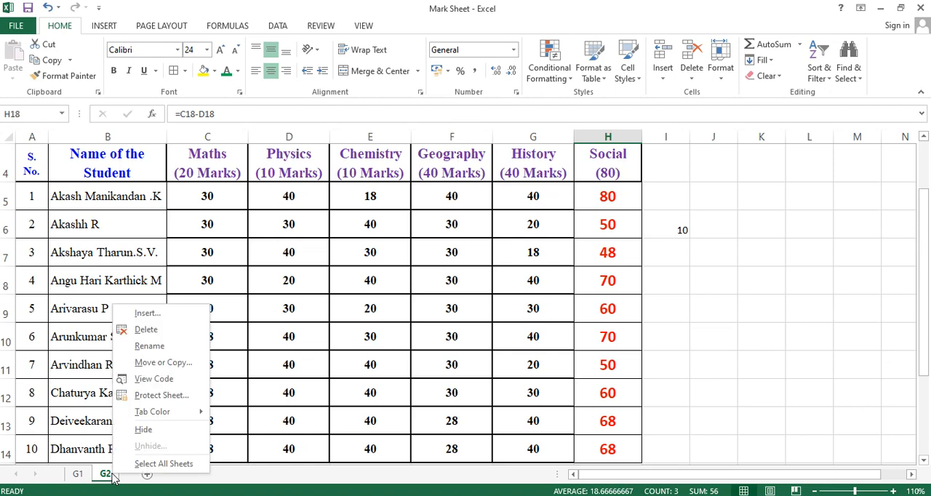
left_click(160, 362)
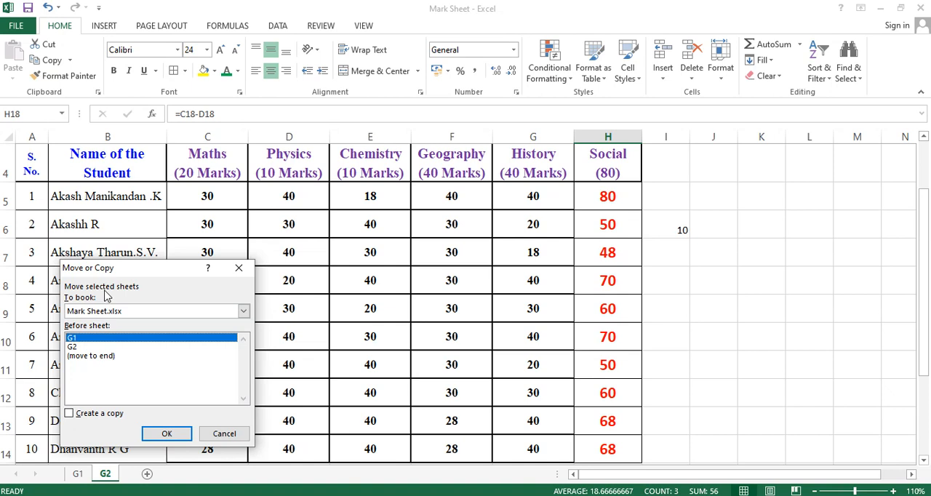
left_click(244, 311)
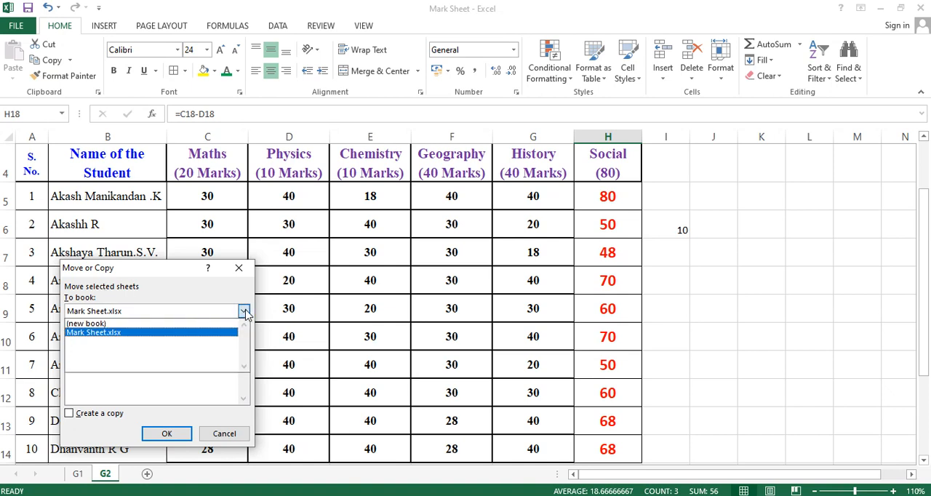
left_click(87, 323)
left_click(69, 414)
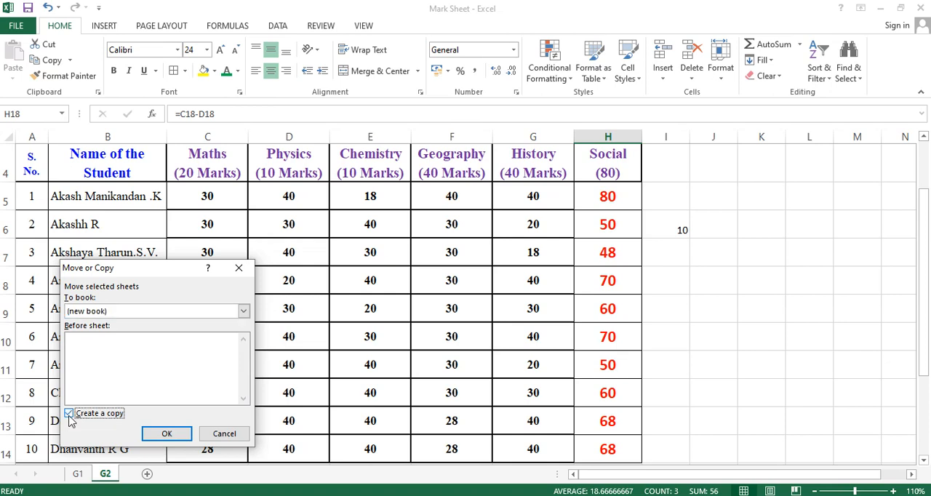
left_click(168, 433)
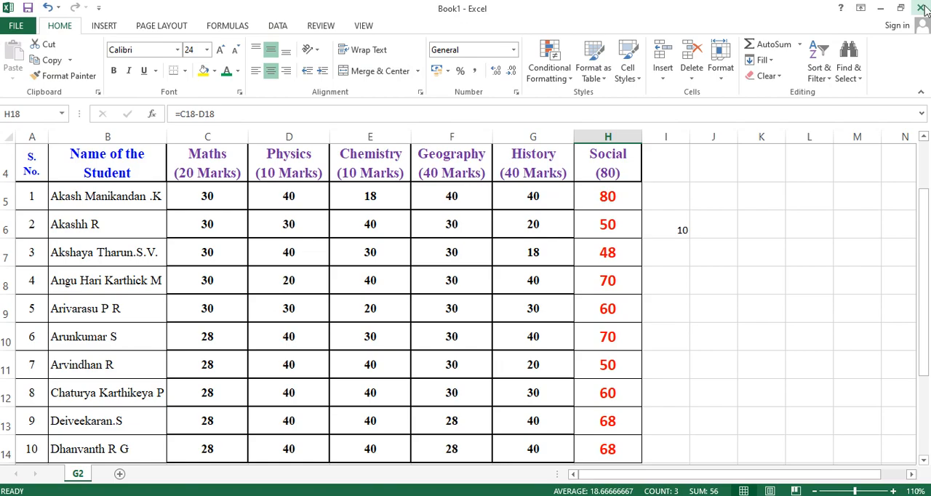
Minimize both workbooks, check the Online Class Marks folder in File Explorer for the saved files, and return to the Book1 workbook
left_click(882, 11)
left_click(882, 9)
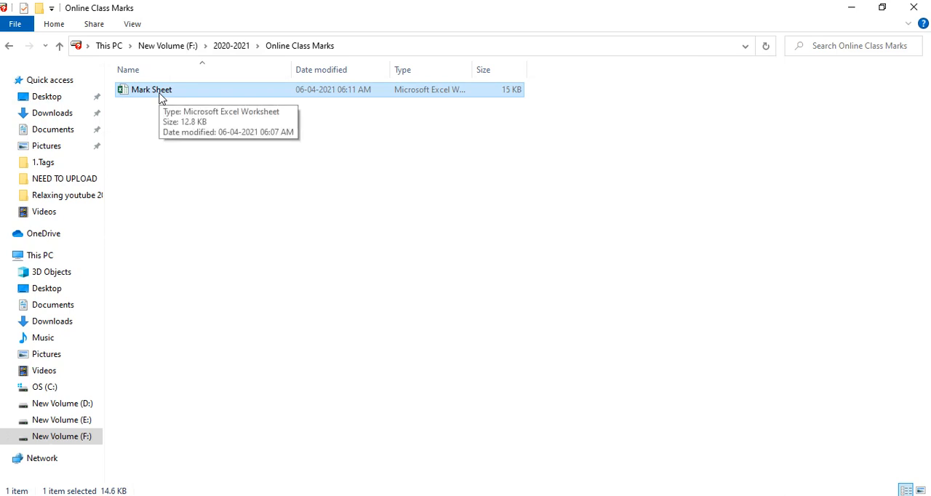
left_click(9, 46)
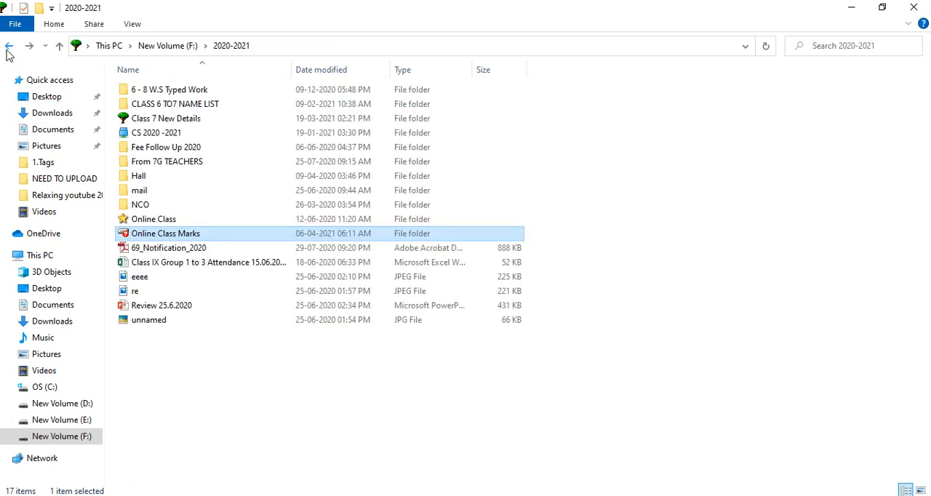
double_click(187, 234)
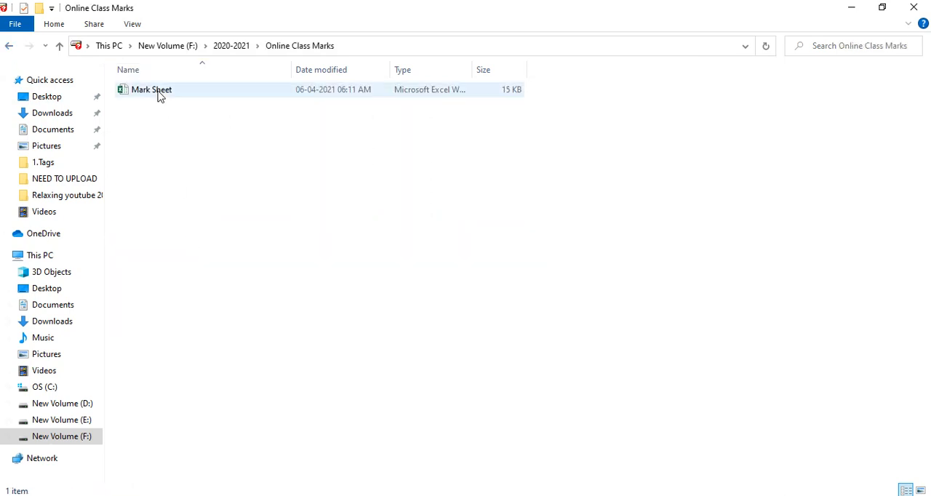
left_click(313, 495)
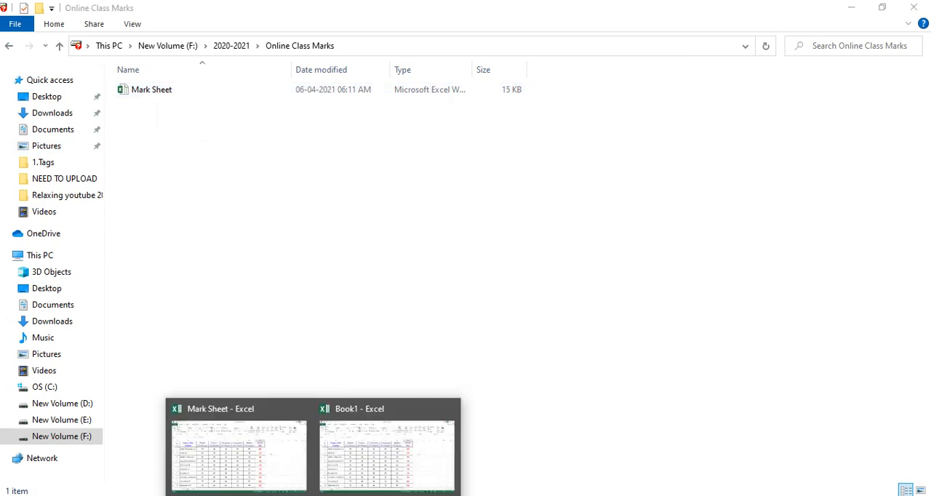
left_click(355, 410)
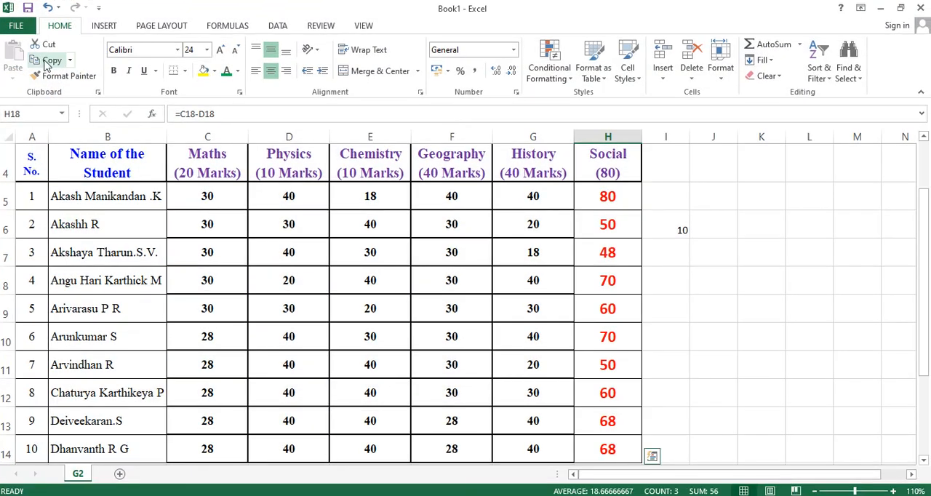
Start saving the new workbook and choose the Online Class Marks folder inside 2020-2021 on New Volume (F:)
left_click(28, 8)
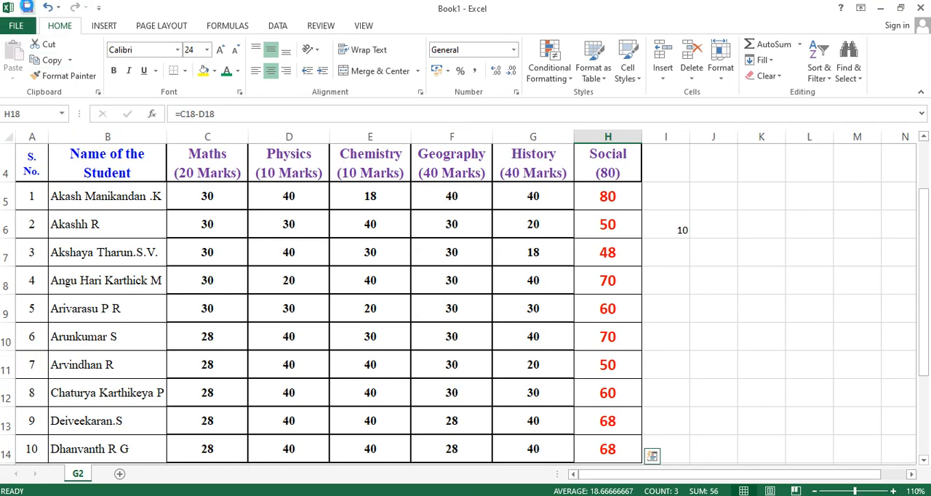
left_click(25, 24)
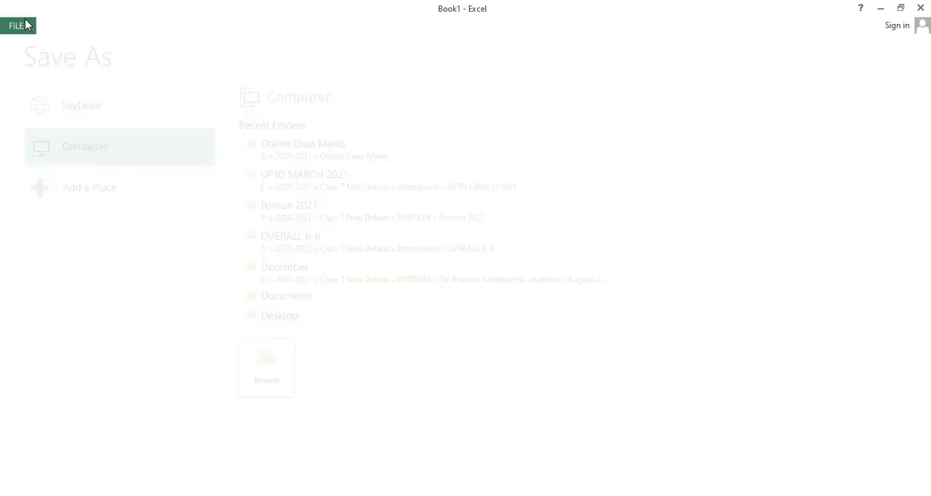
left_click(26, 8)
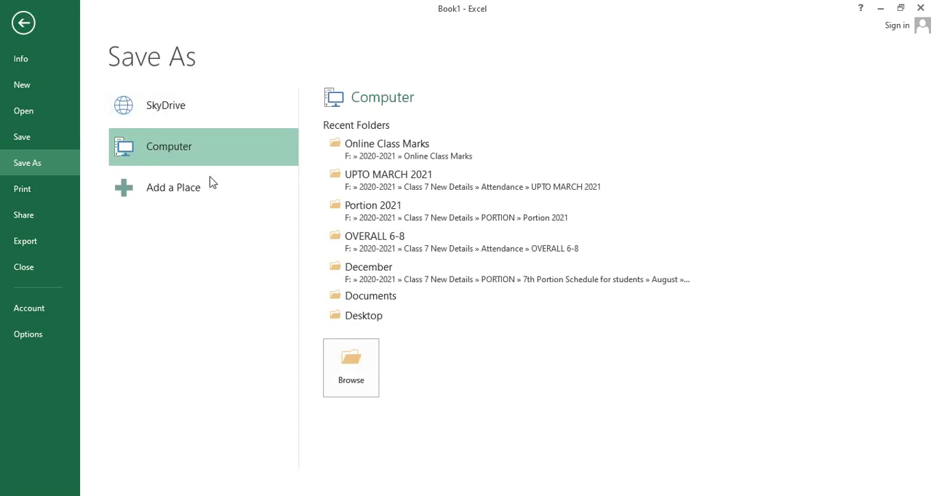
left_click(359, 375)
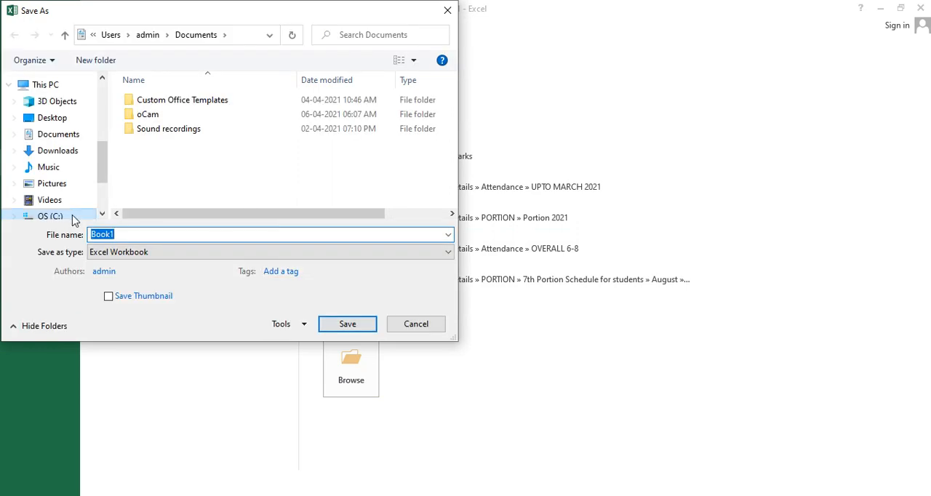
left_click_drag(104, 174, 106, 240)
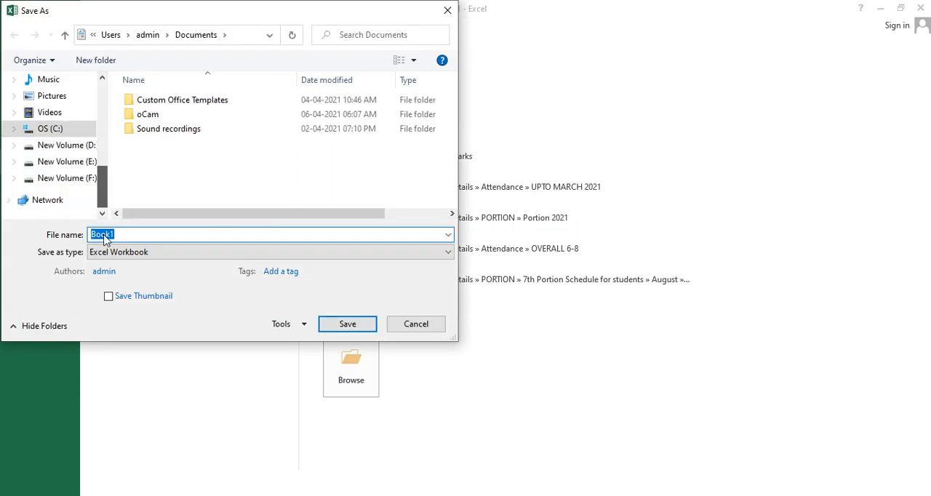
left_click(69, 178)
double_click(154, 116)
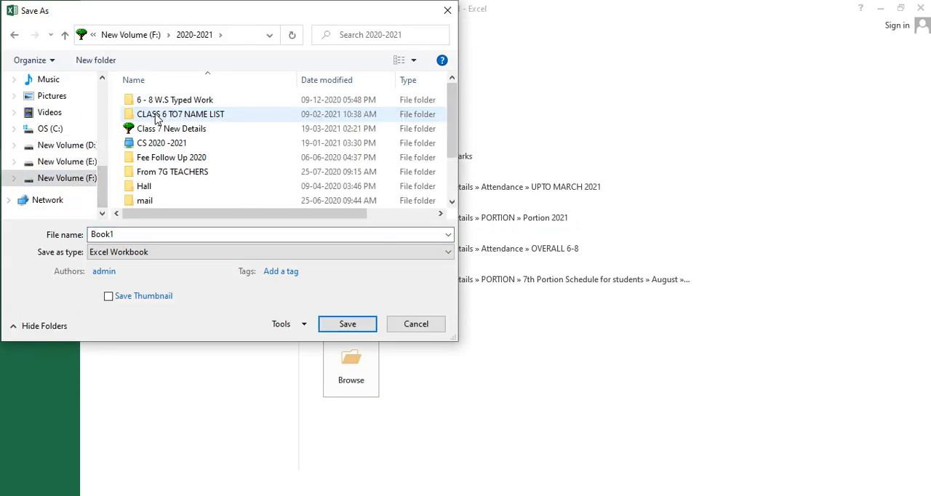
scroll(170, 186, "down", 2)
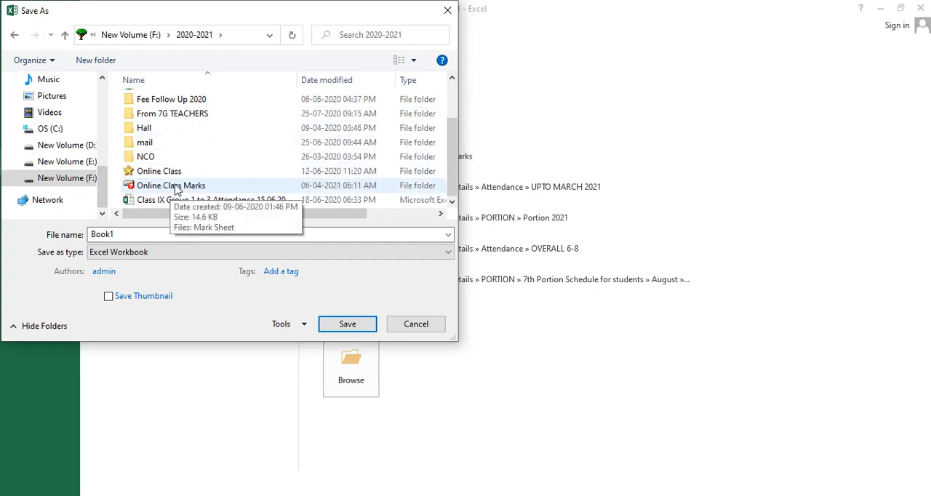
double_click(174, 187)
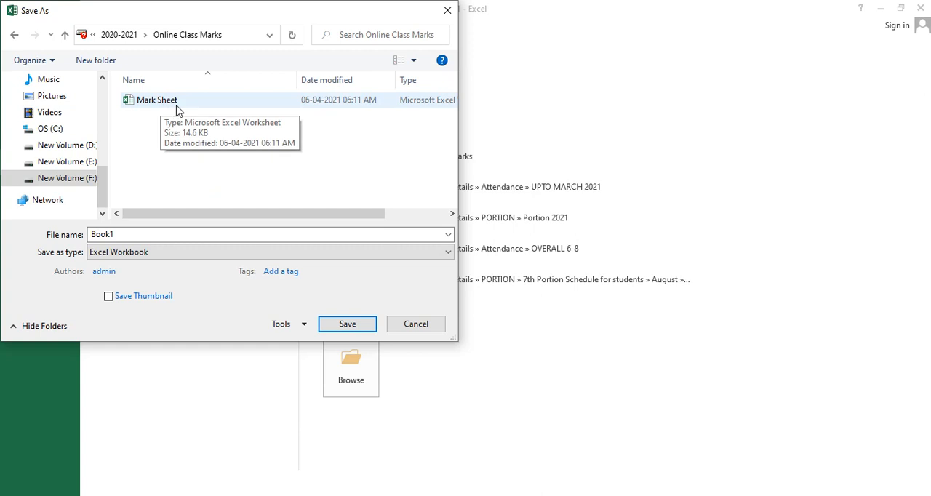
Name the workbook file G2 Mark and save it as an Excel Workbook
double_click(133, 236)
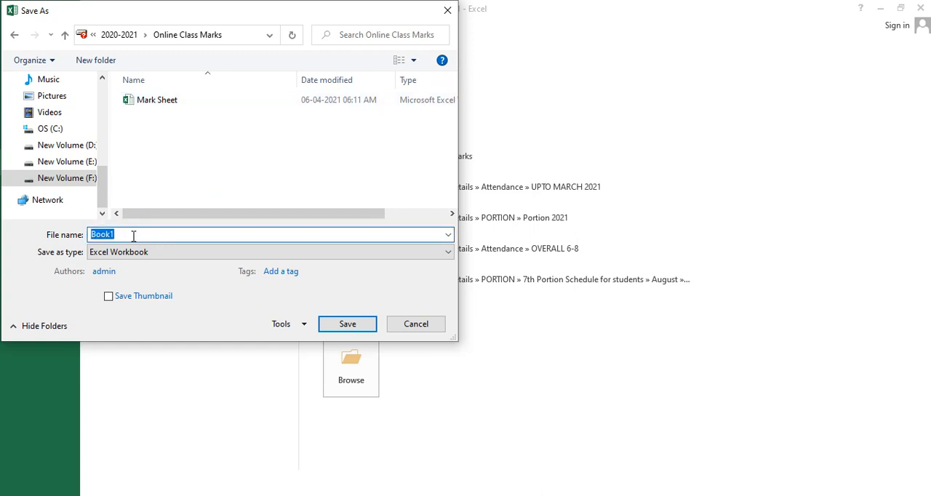
type("G2 Mark")
left_click(372, 329)
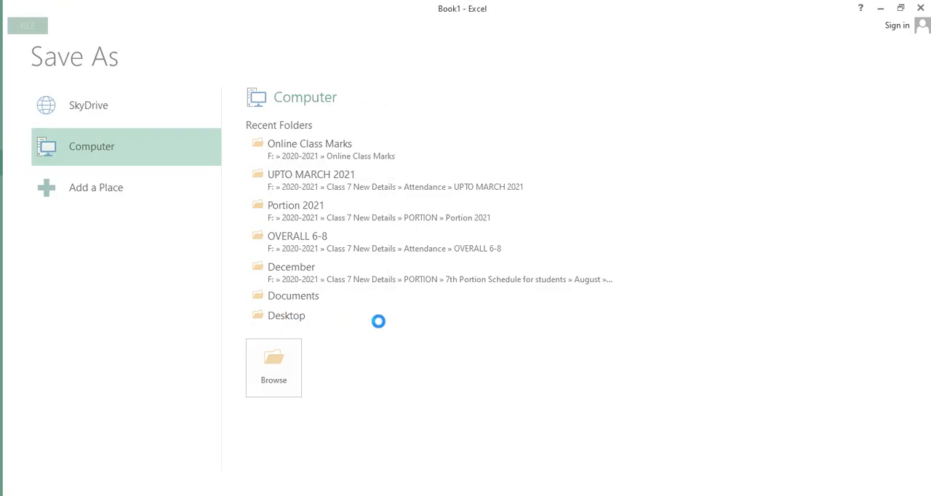
Close the new workbook and the folder window, and close the Mark Sheet workbook with its changes saved
left_click(927, 9)
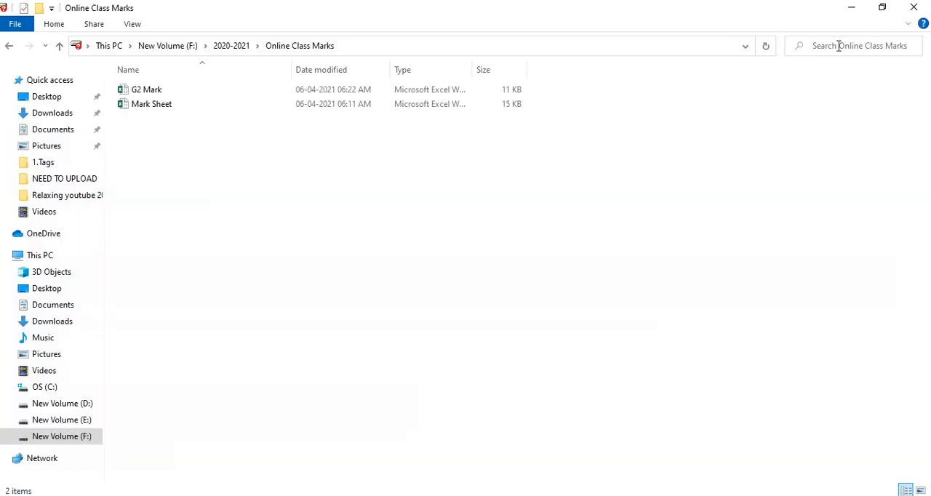
left_click(906, 11)
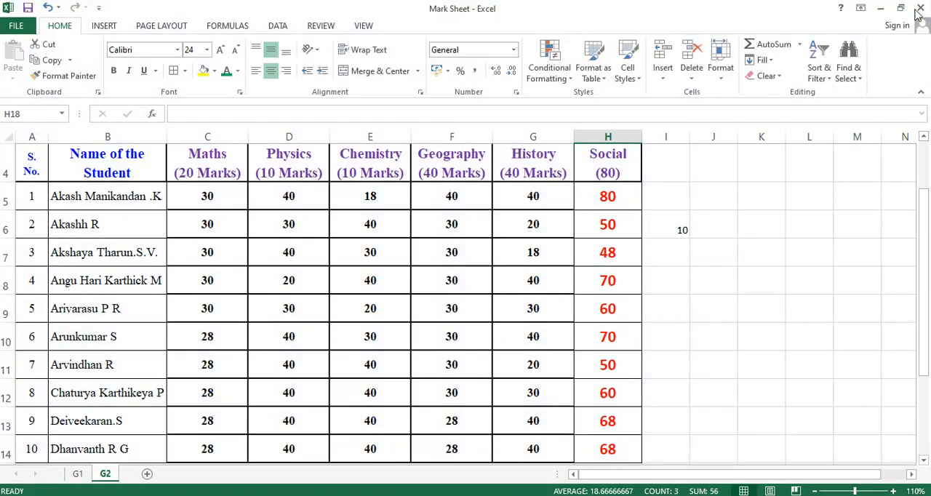
left_click(924, 9)
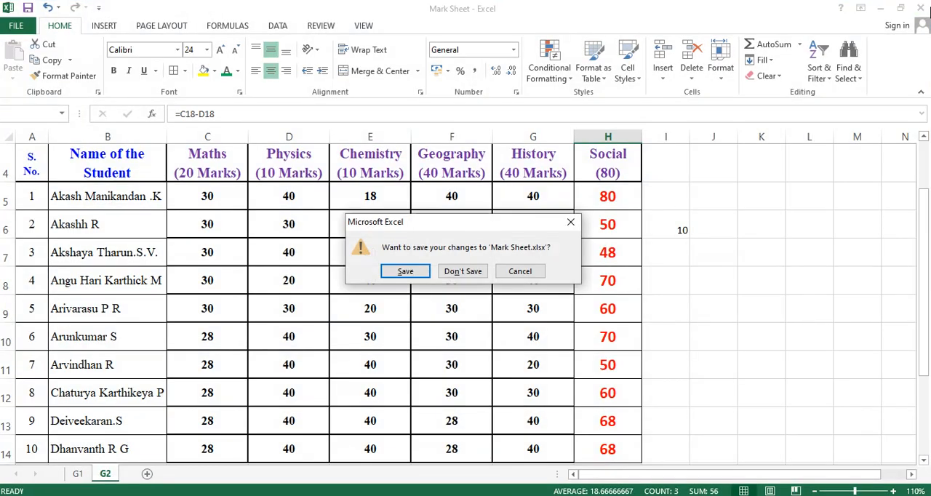
left_click(422, 267)
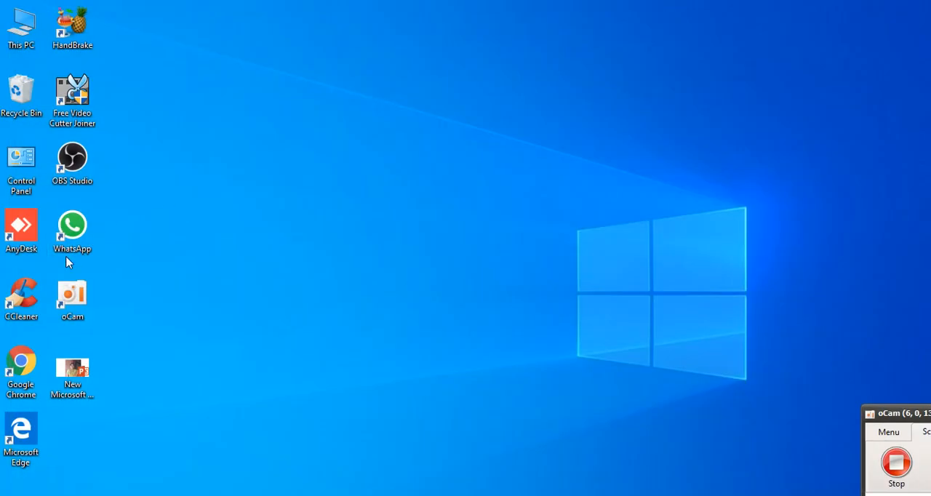
Open the Online Class Marks folder inside 2020-2021 on New Volume (F:) in File Explorer
double_click(23, 40)
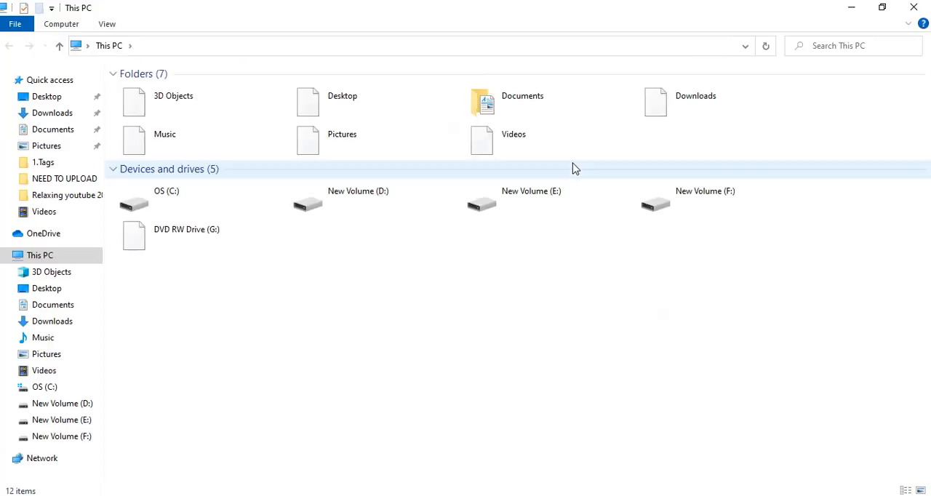
double_click(695, 198)
left_click(156, 107)
double_click(156, 107)
double_click(178, 234)
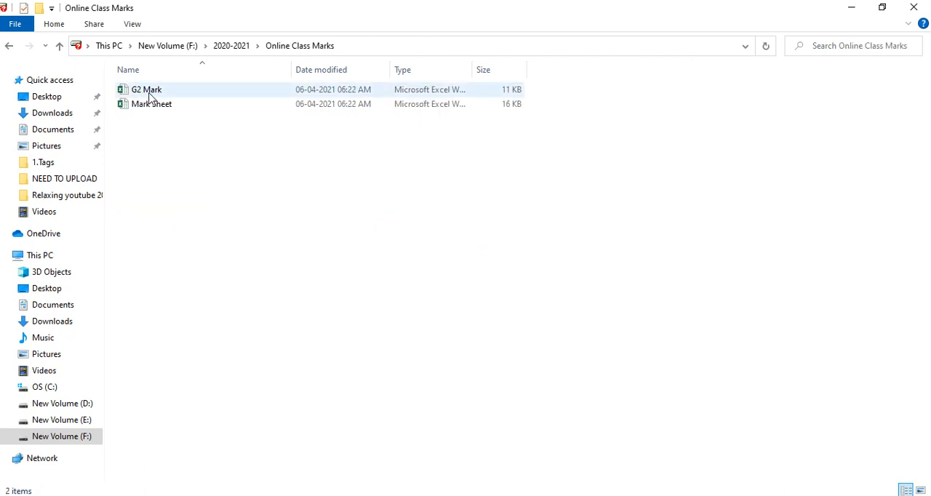
Open the Mark Sheet workbook, view its G1 and G2 sheets, and close it
left_click(152, 112)
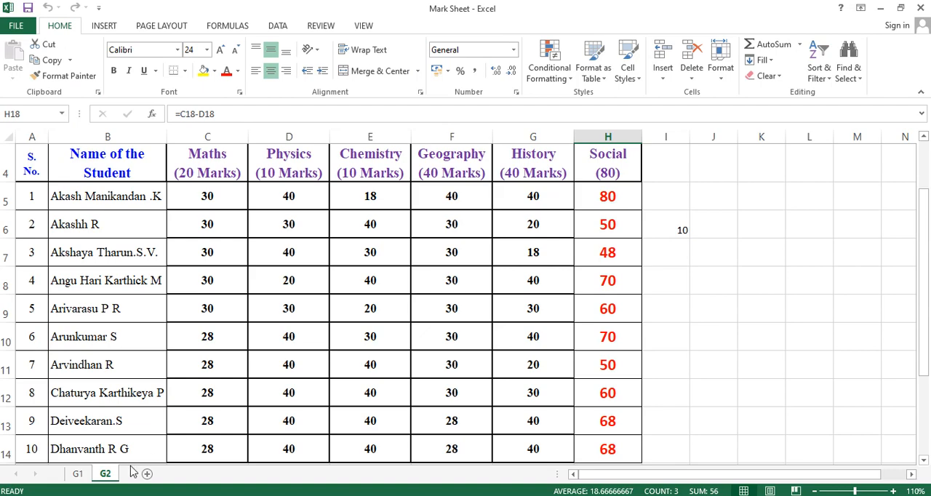
left_click(77, 473)
left_click(105, 474)
left_click(920, 11)
Open the G2 Mark workbook, review the copied marks table, and close it
left_click(146, 93)
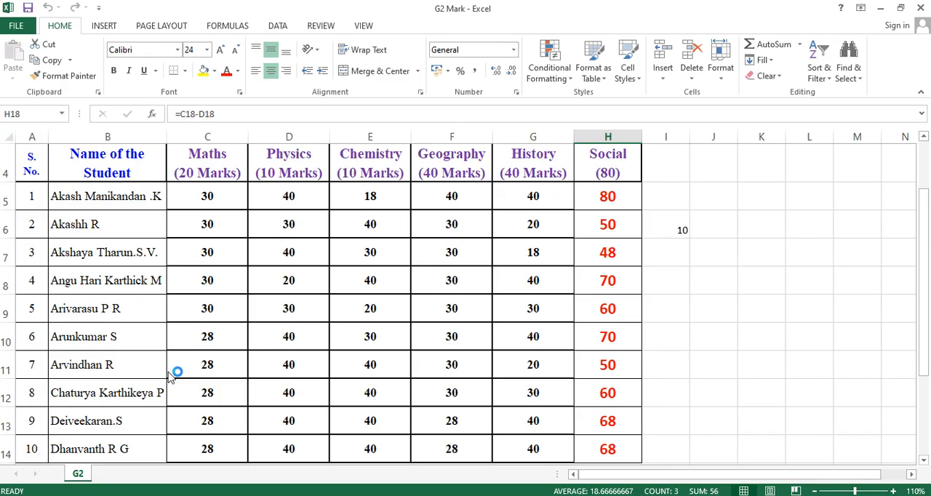
scroll(226, 330, "down", 5)
scroll(261, 303, "up", 5)
scroll(261, 302, "down", 5)
scroll(261, 303, "up", 6)
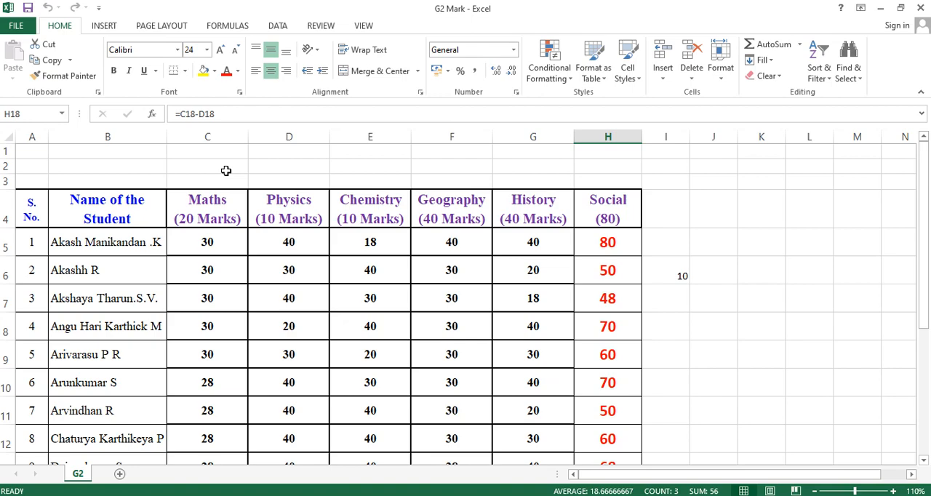
left_click(917, 8)
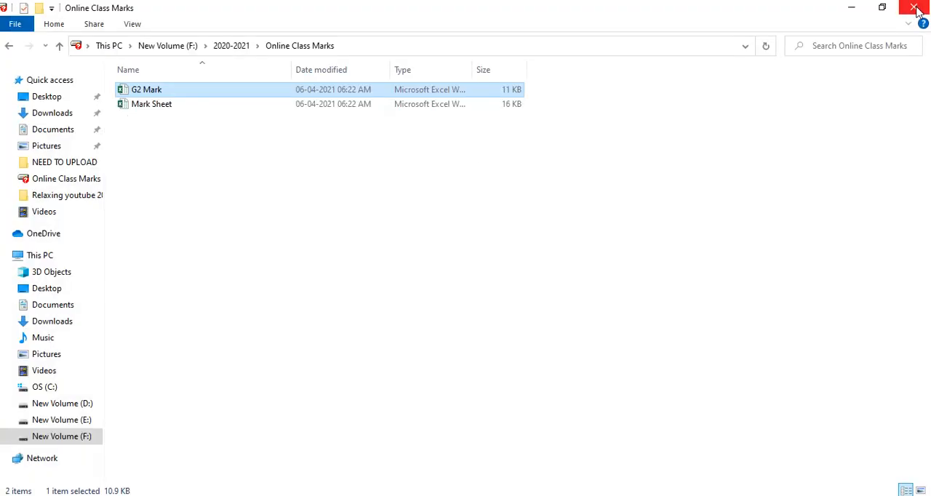